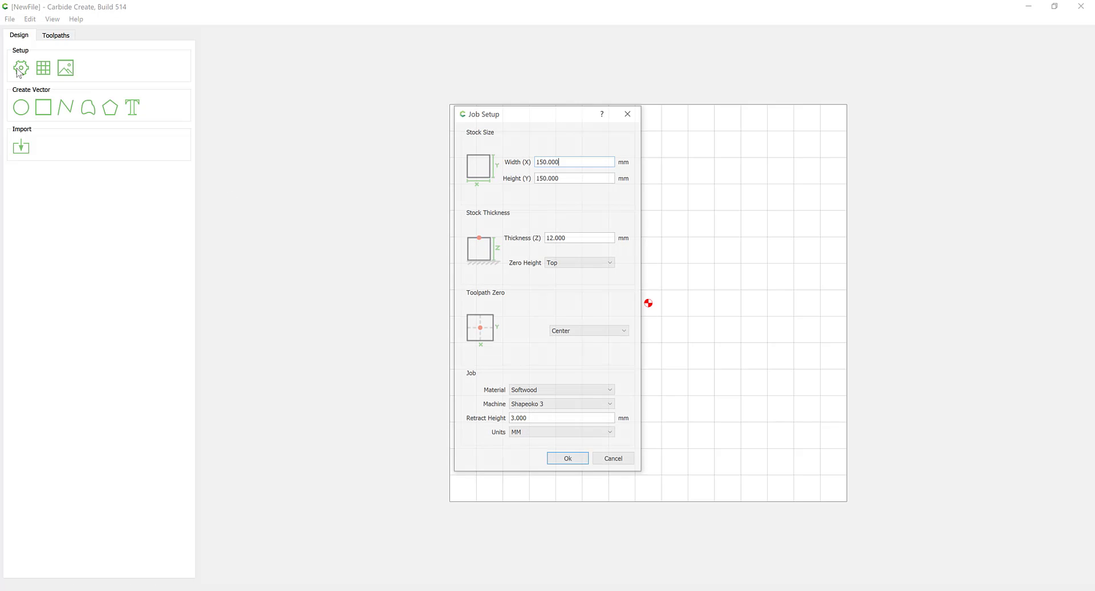
# Enter a stock width of 180 mm and height of 280 mm, keeping 12 mm thickness
pyautogui.moveTo(574, 159); pyautogui.dragTo(532, 164)
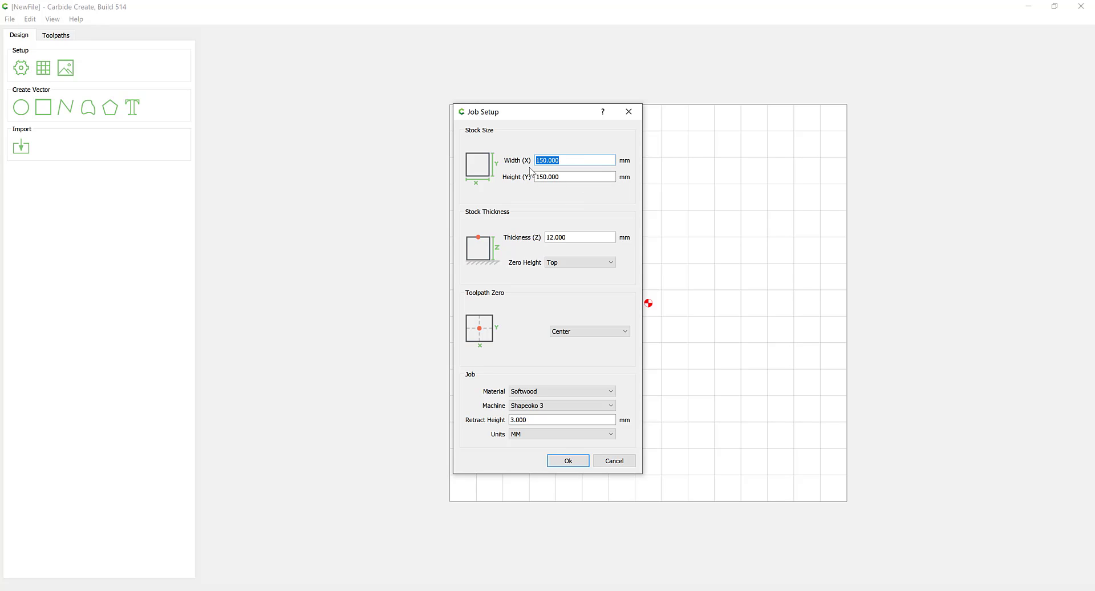
pyautogui.write('2')
pyautogui.press('Tab')
pyautogui.write('280')
pyautogui.click(563, 237)
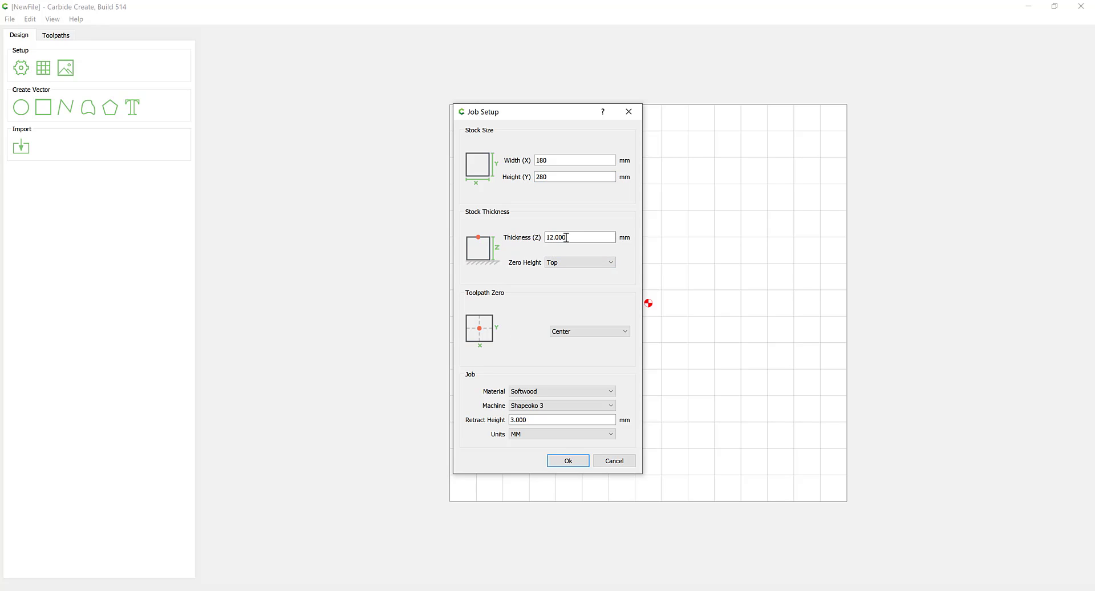
pyautogui.moveTo(566, 237); pyautogui.dragTo(536, 237)
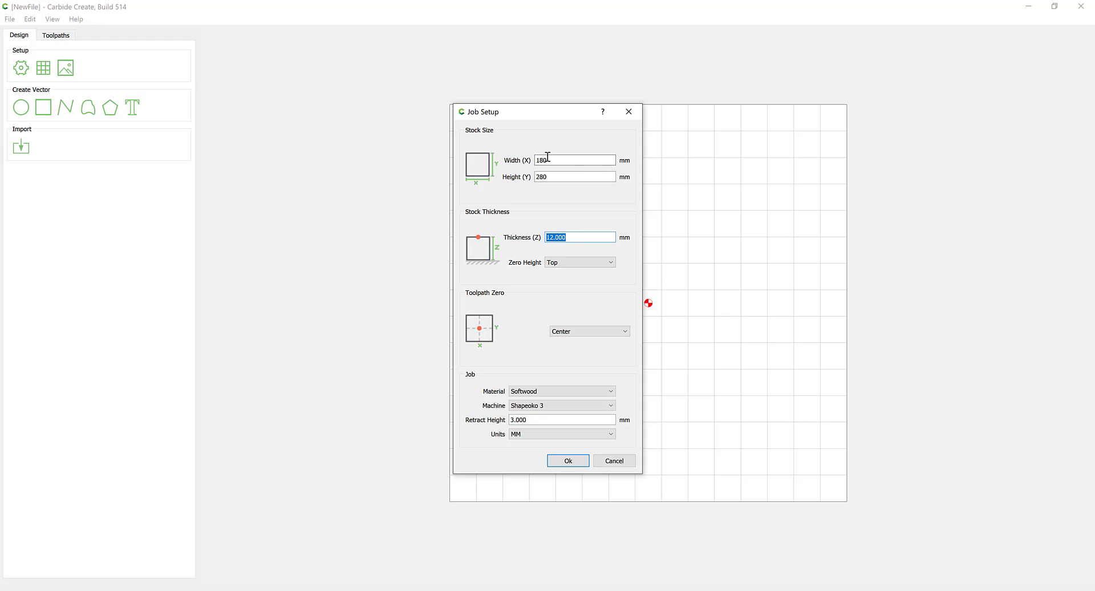
# Keep zero height at the stock top and set toolpath zero to Center after trying Lower-Left
pyautogui.click(567, 263)
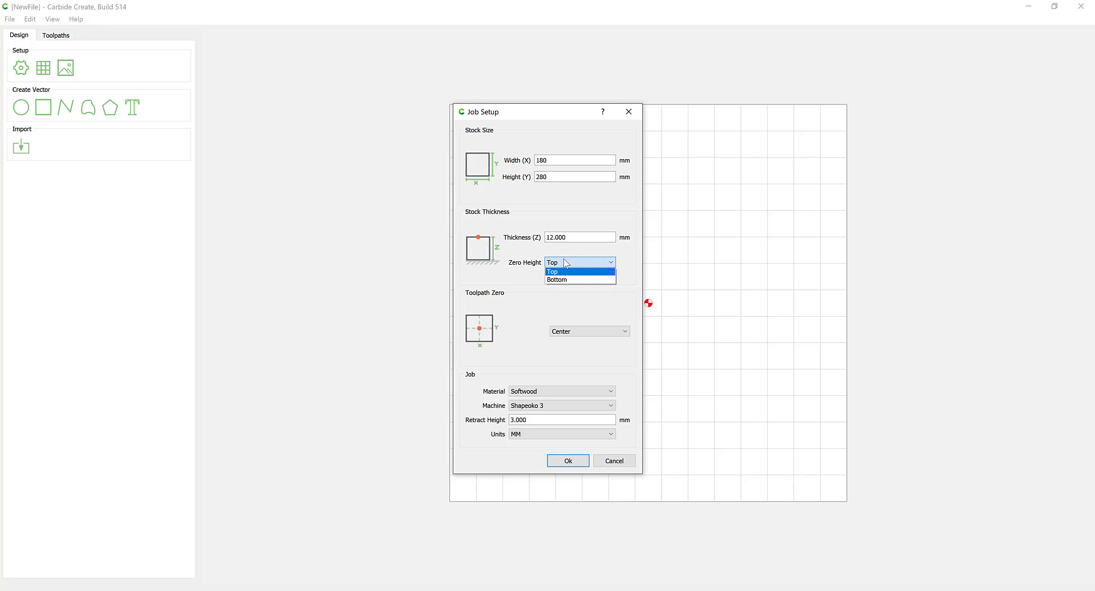
pyautogui.click(566, 263)
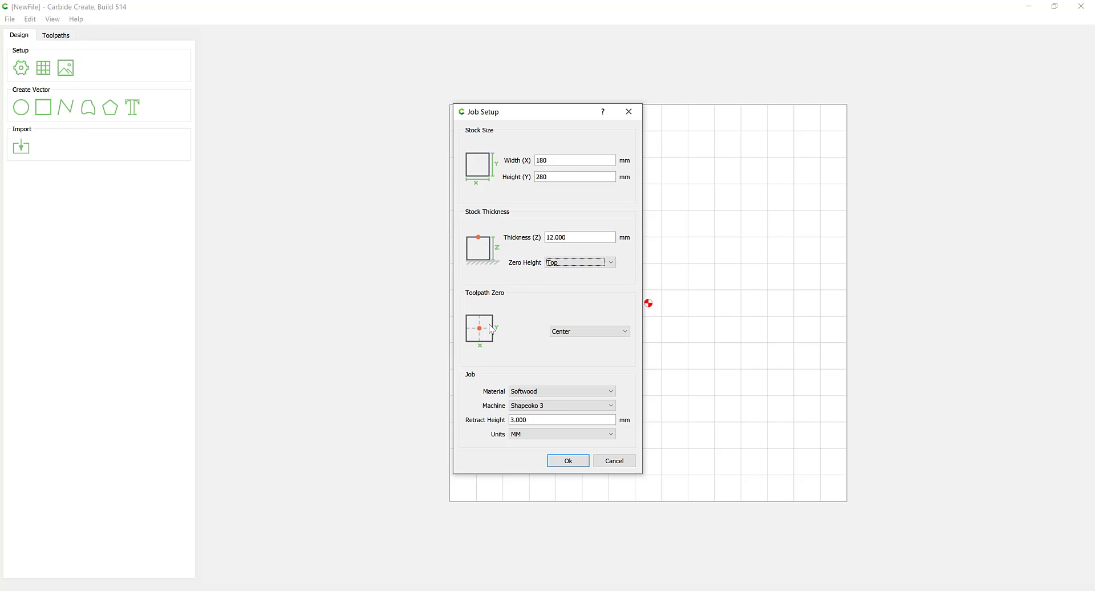
pyautogui.click(594, 333)
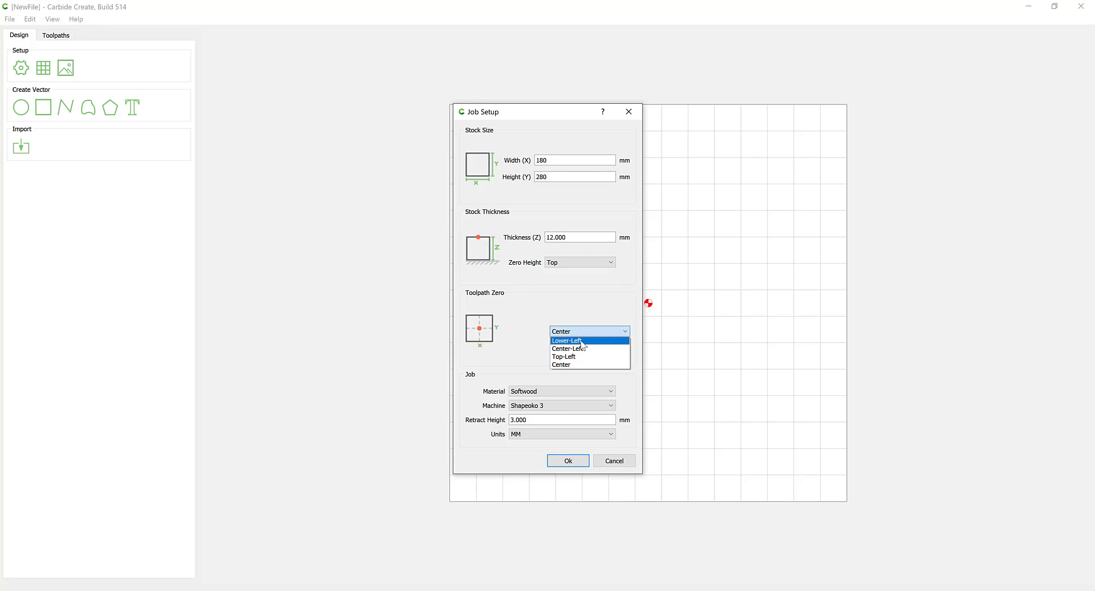
pyautogui.click(581, 341)
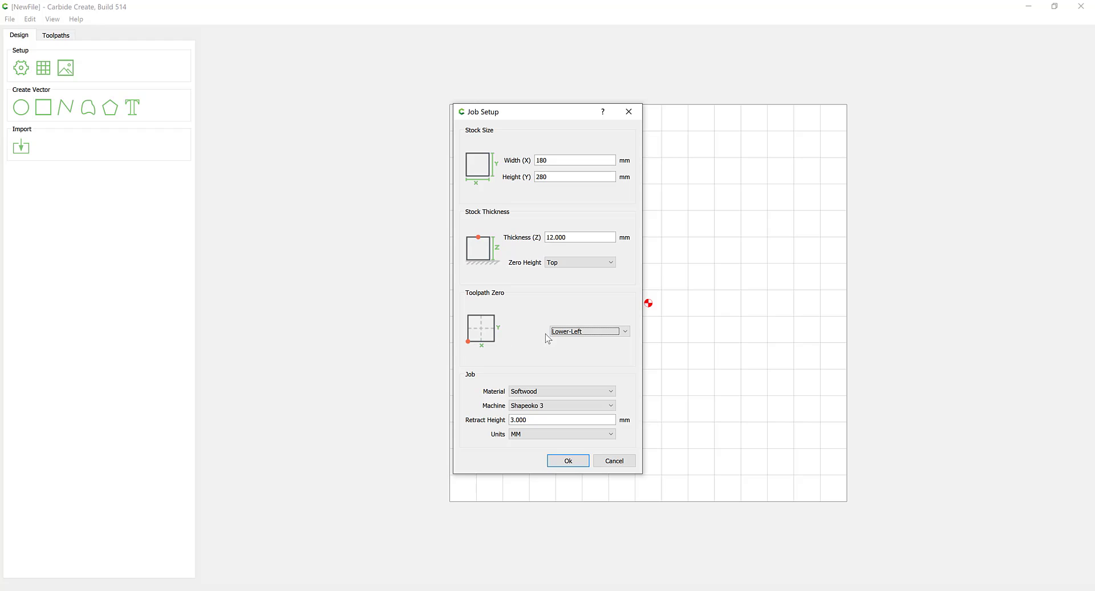
pyautogui.click(564, 331)
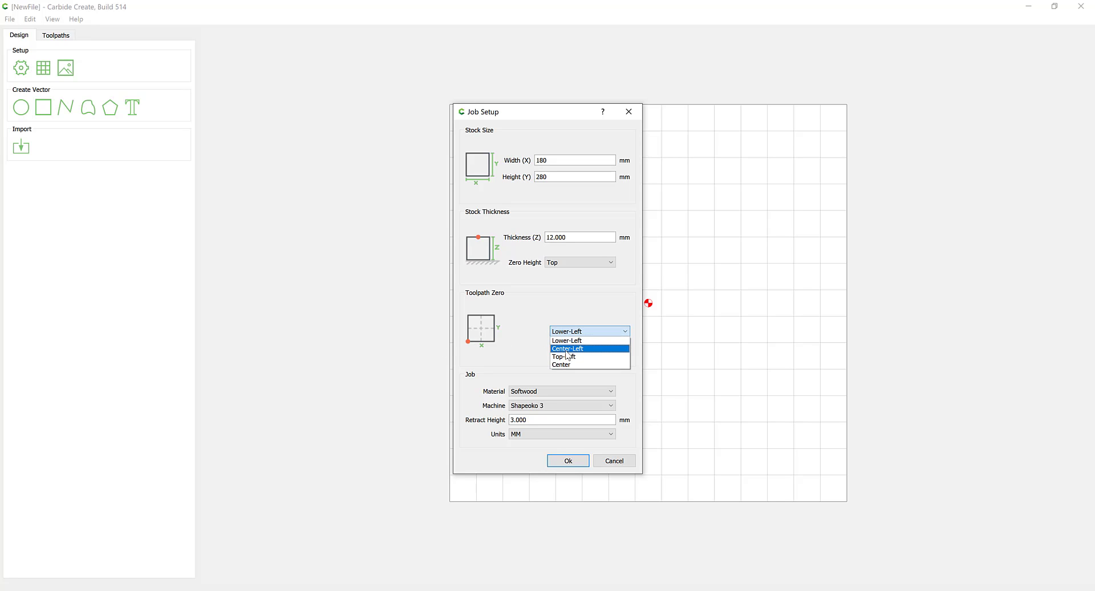
pyautogui.click(563, 365)
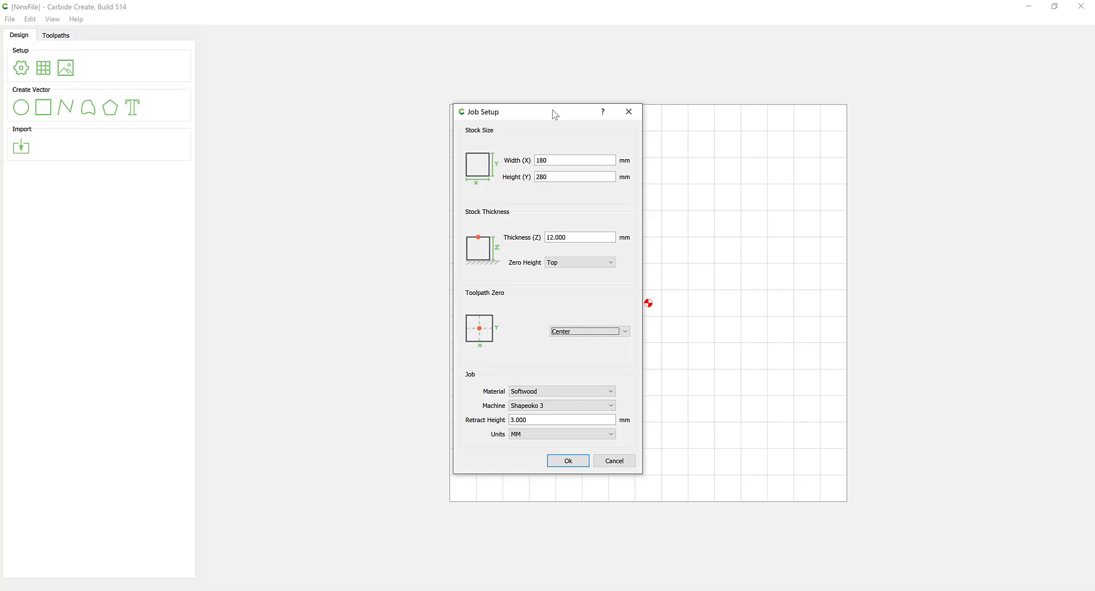
pyautogui.moveTo(555, 115); pyautogui.dragTo(427, 127)
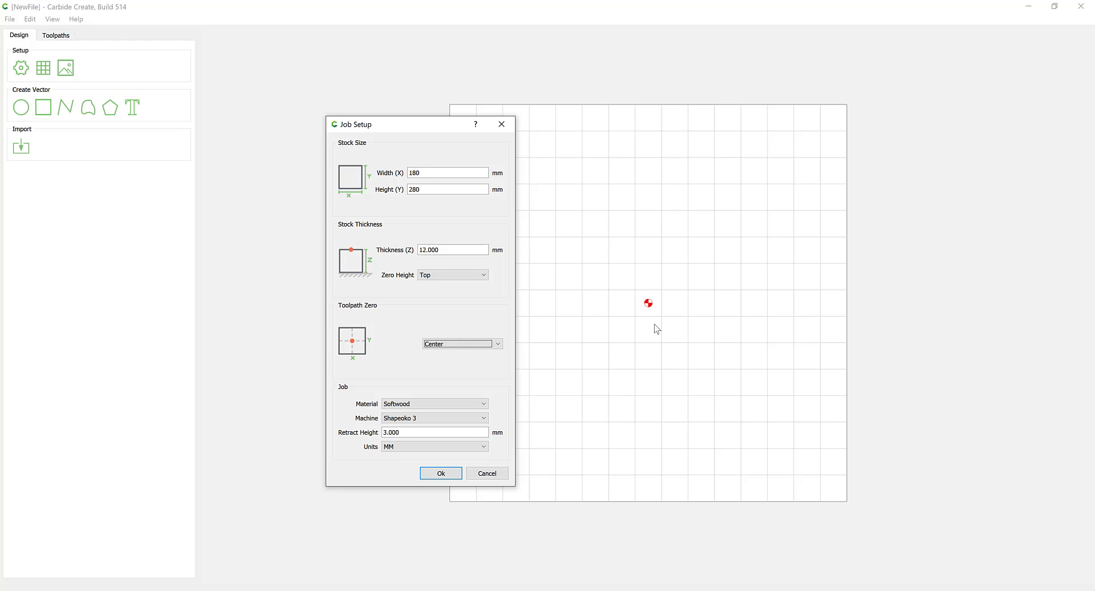
# Apply the job setup with the toolpath zero at the lower-left corner
pyautogui.click(464, 344)
pyautogui.click(440, 353)
pyautogui.click(441, 473)
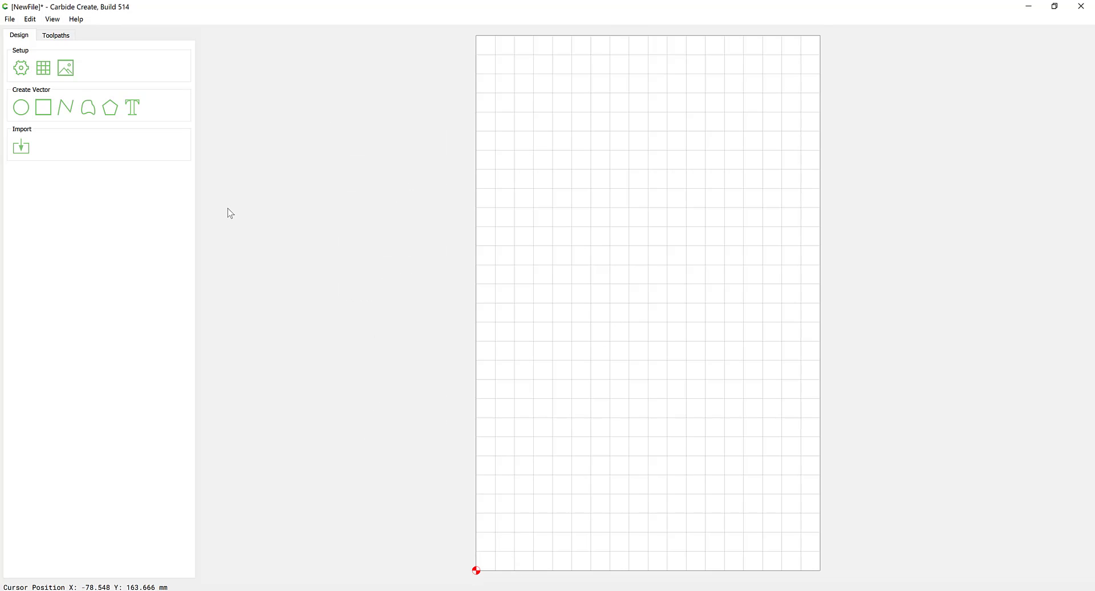
# Resize the stock to 280 mm wide by 180 mm high
pyautogui.click(28, 72)
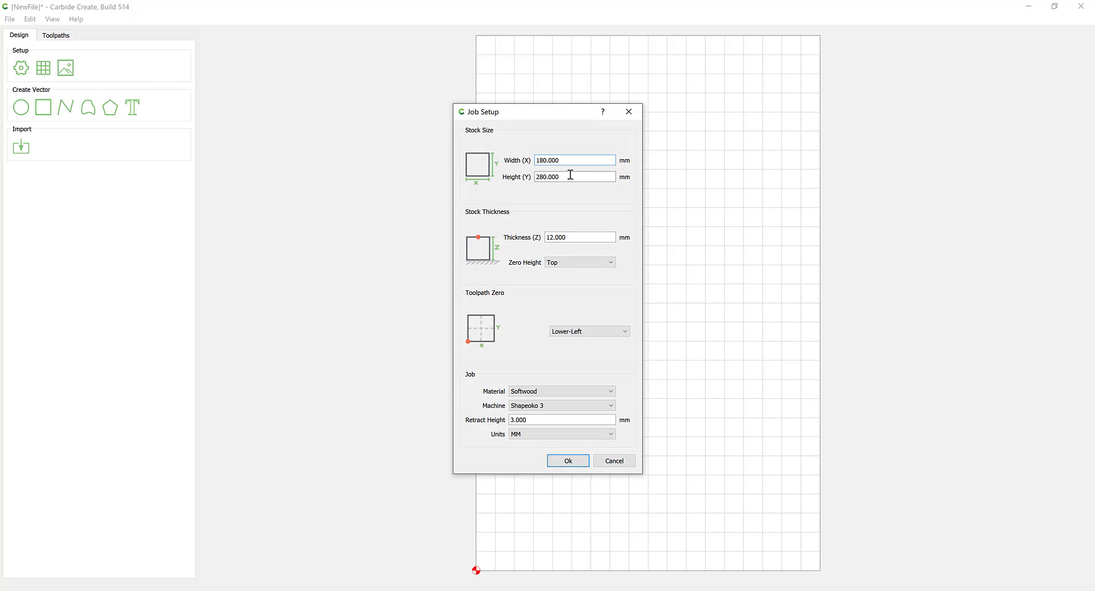
pyautogui.doubleClick(565, 161)
pyautogui.moveTo(530, 162); pyautogui.dragTo(522, 162)
pyautogui.write('280')
pyautogui.press('Tab')
pyautogui.write('180')
pyautogui.click(554, 460)
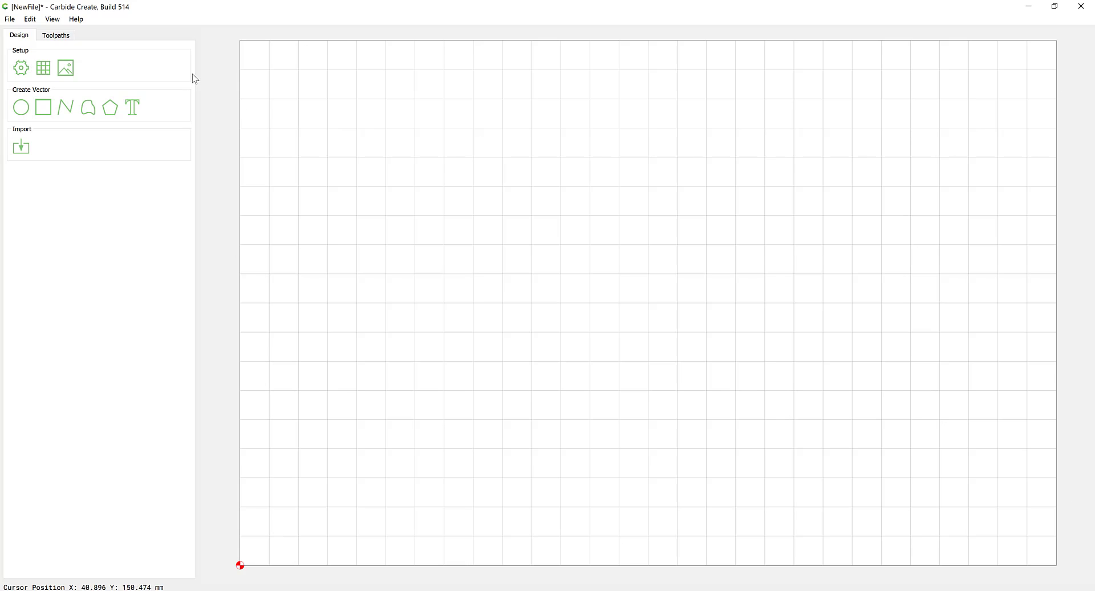
# Change the stock size to 300 × 300 mm
pyautogui.click(22, 68)
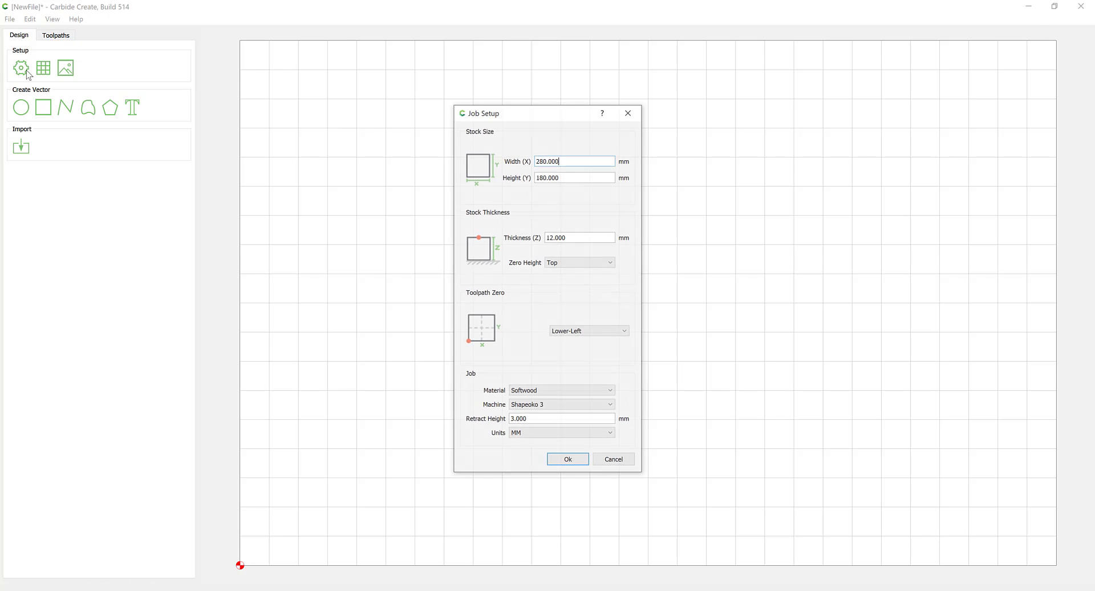
pyautogui.doubleClick(567, 161)
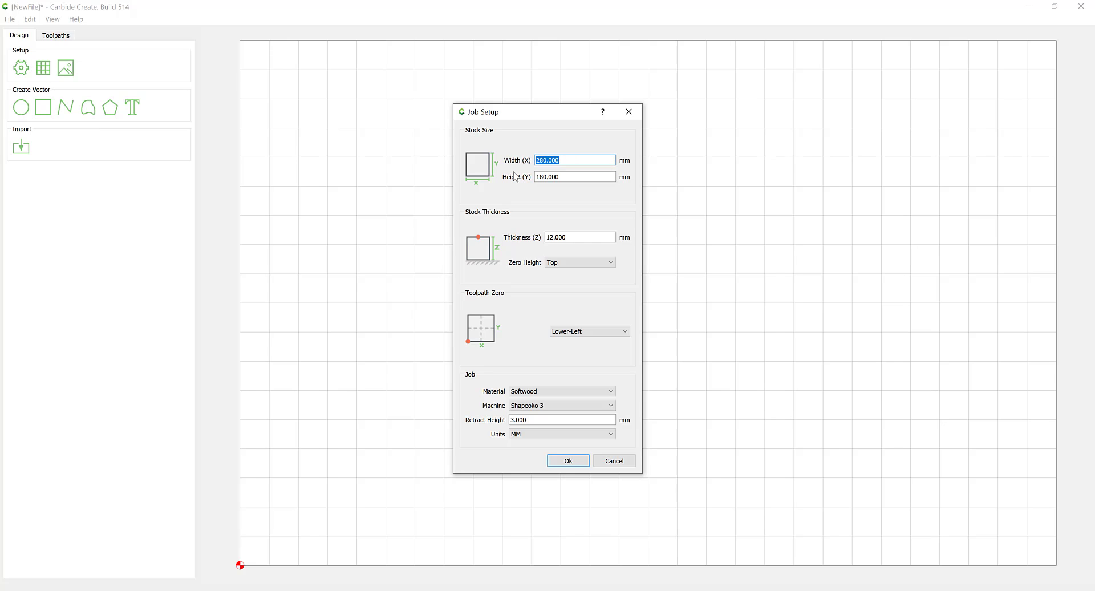
pyautogui.write('300')
pyautogui.press('Tab')
pyautogui.write('30')
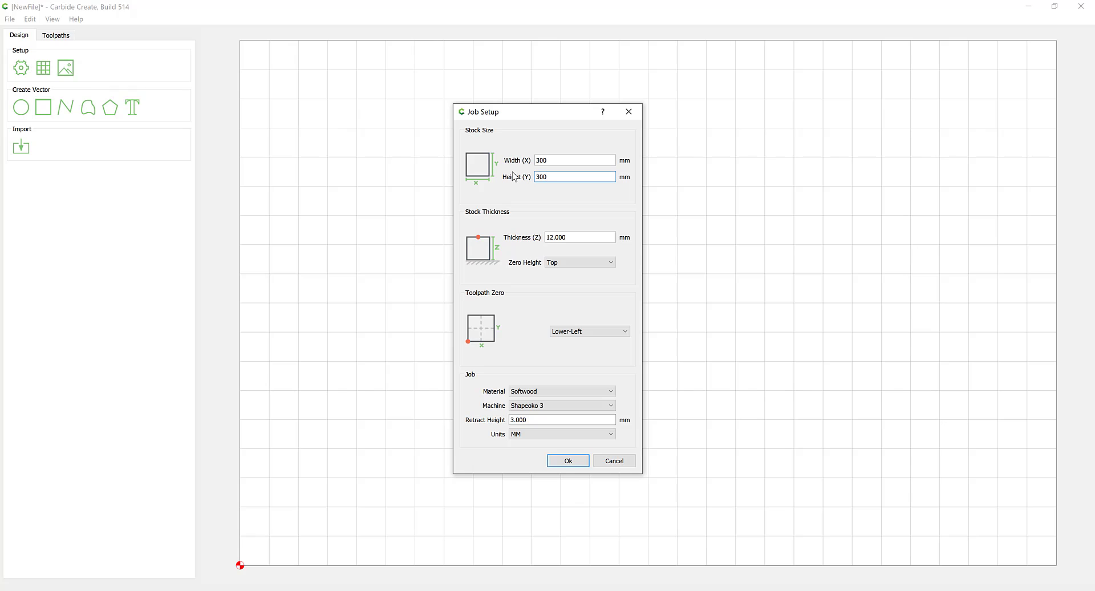
pyautogui.click(576, 463)
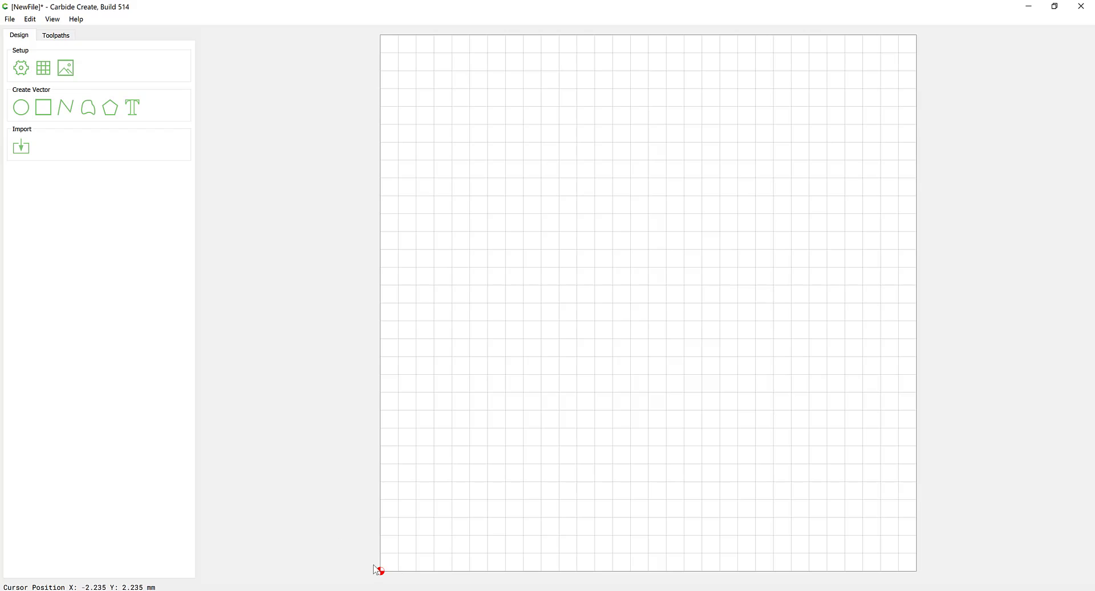
# Put the toolpath zero back at the stock centre and apply it
pyautogui.click(24, 73)
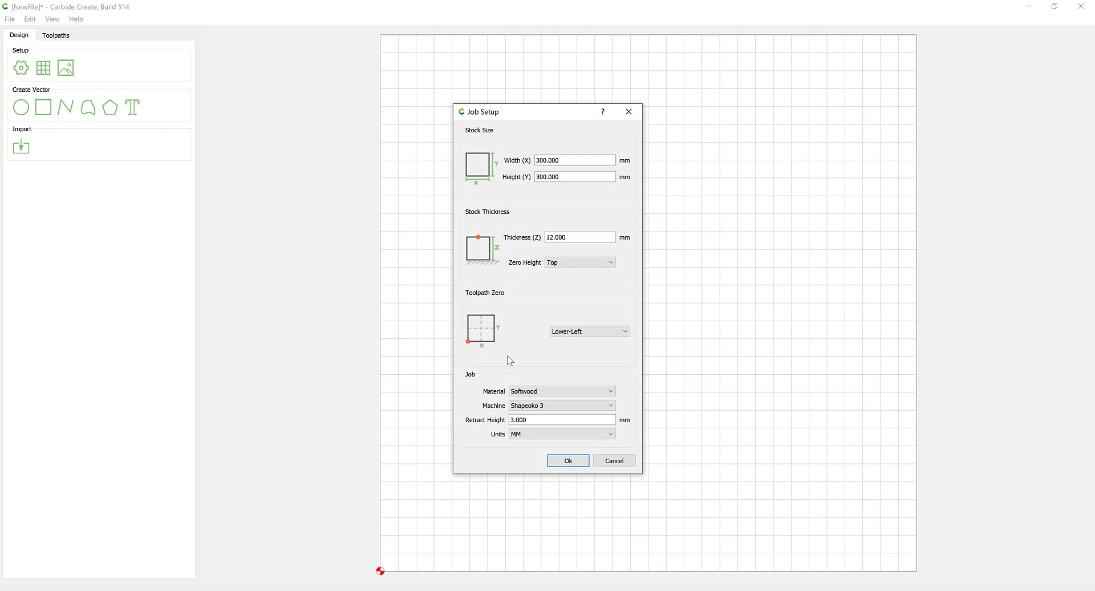
pyautogui.click(589, 332)
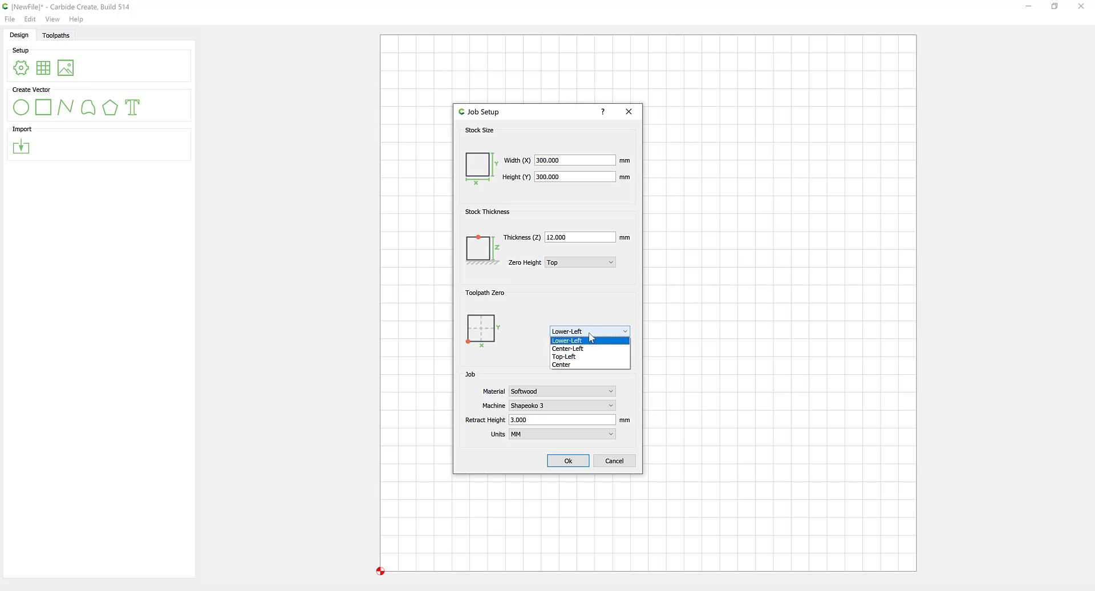
pyautogui.click(576, 365)
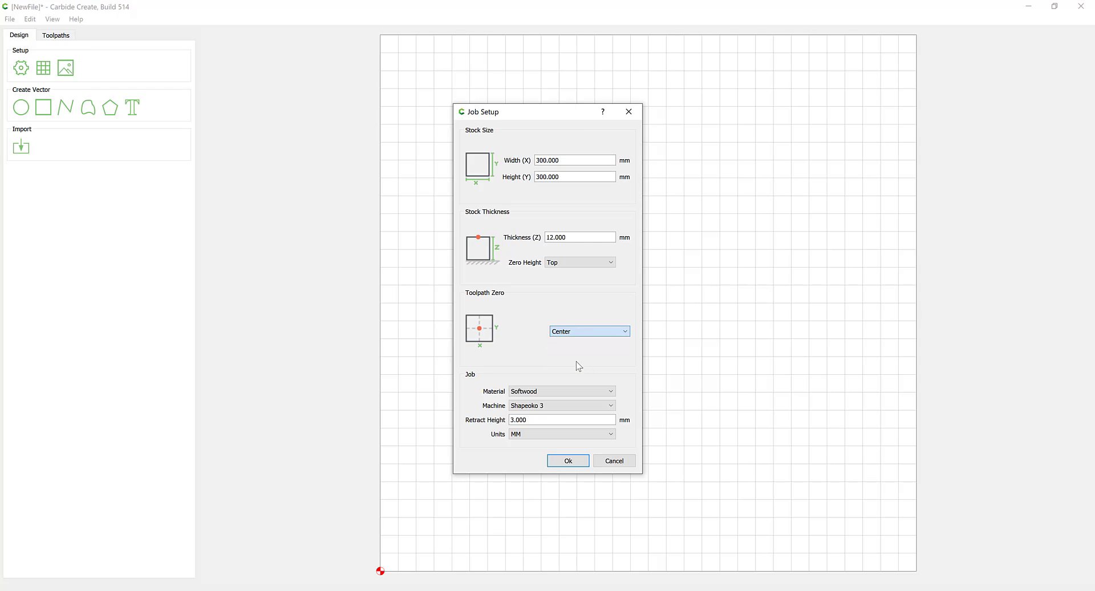
pyautogui.click(568, 460)
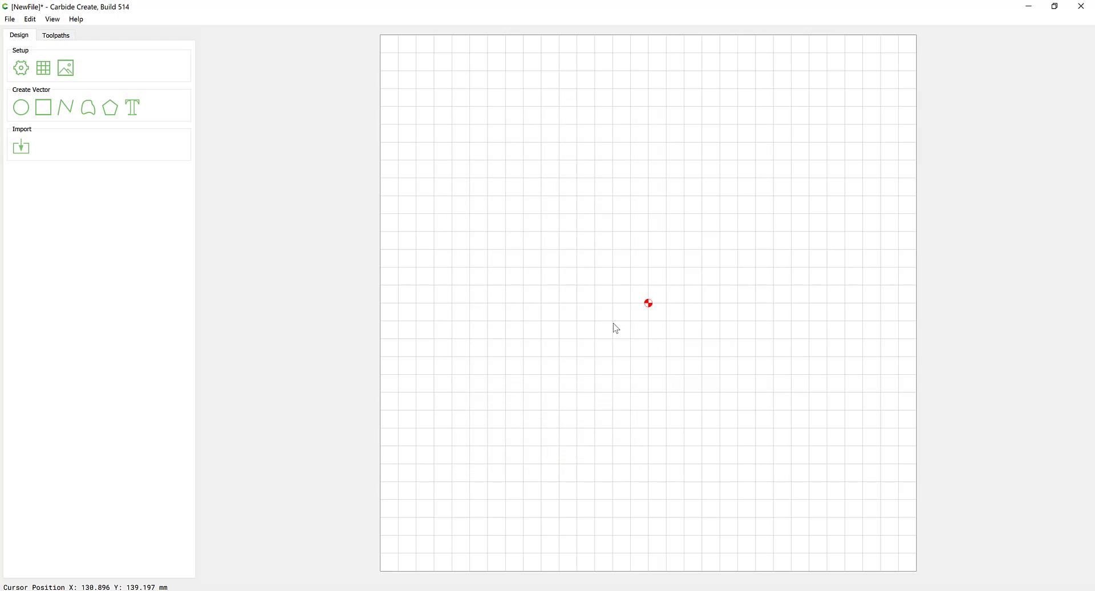
# Import the PT1 sign design from the Category folder
pyautogui.click(24, 148)
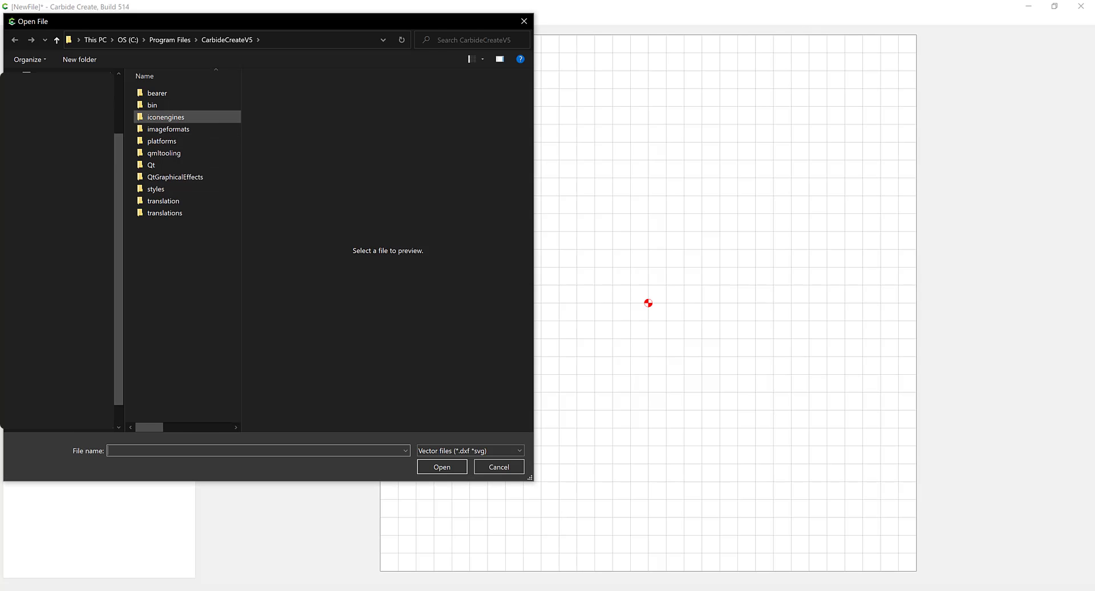
pyautogui.click(149, 93)
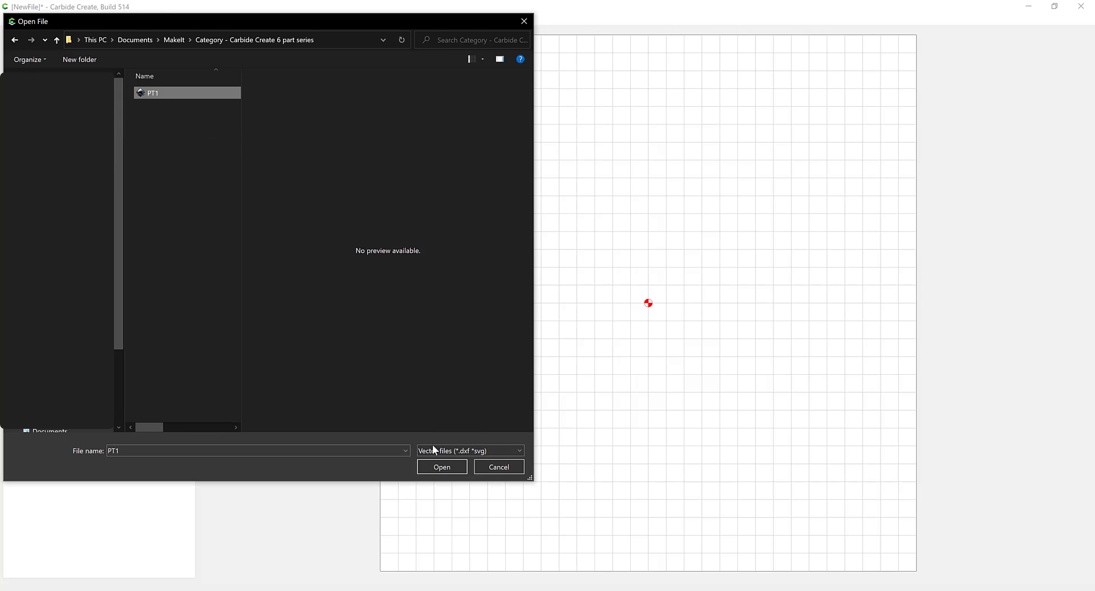
pyautogui.click(436, 467)
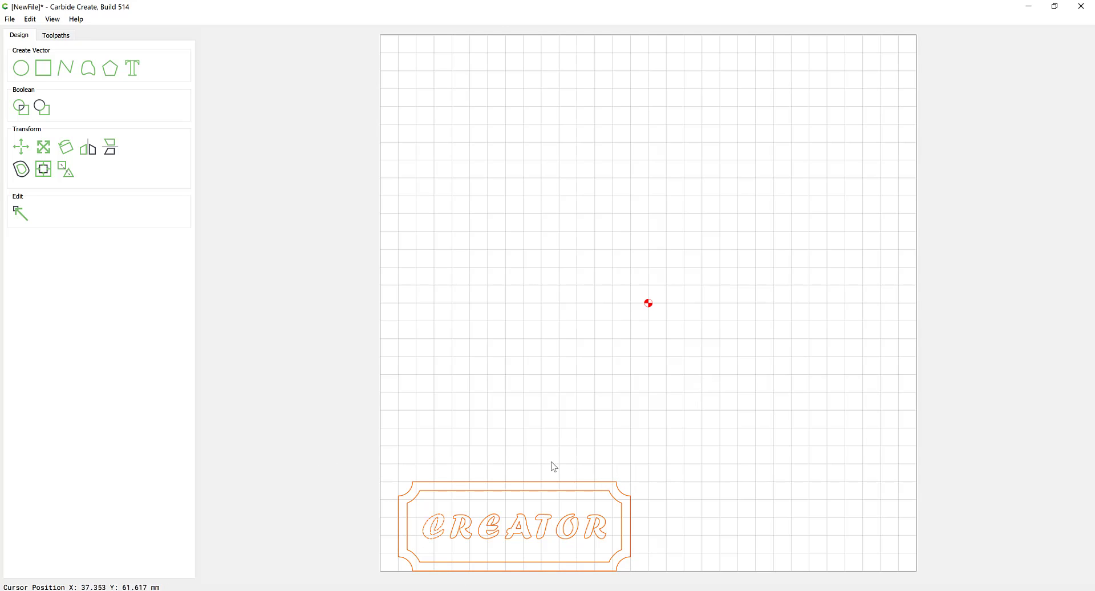
# Select every part of the CREATOR sign and drag it to the stock centre
pyautogui.moveTo(593, 454); pyautogui.dragTo(411, 585)
pyautogui.moveTo(332, 436); pyautogui.dragTo(656, 581)
pyautogui.moveTo(604, 532); pyautogui.dragTo(747, 299)
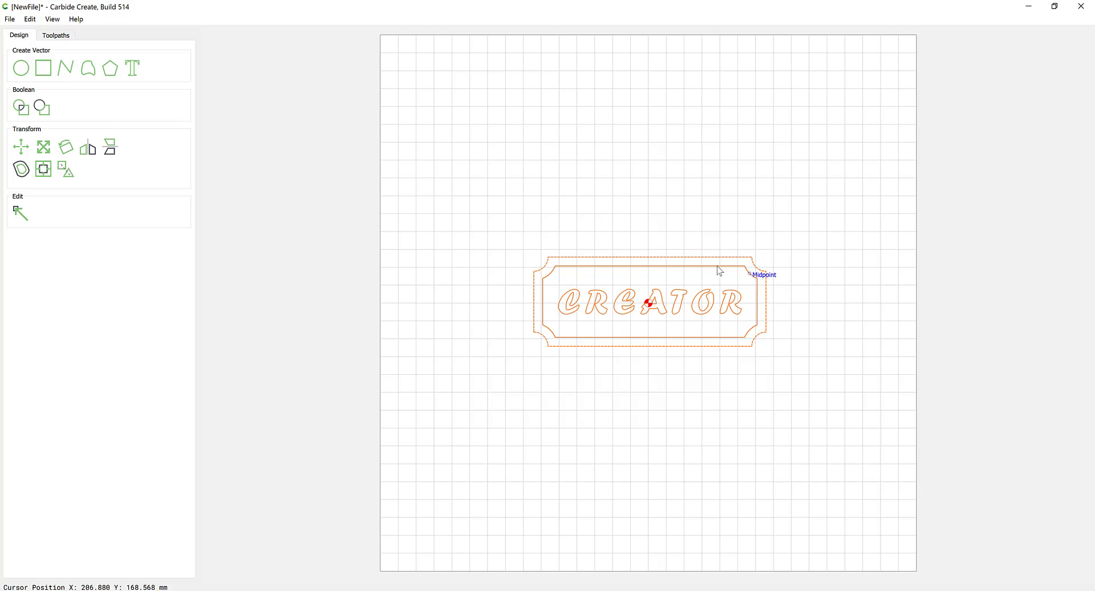
# Scale the sign proportionally to 250 mm wide (96.154 mm tall) and apply it
pyautogui.click(45, 152)
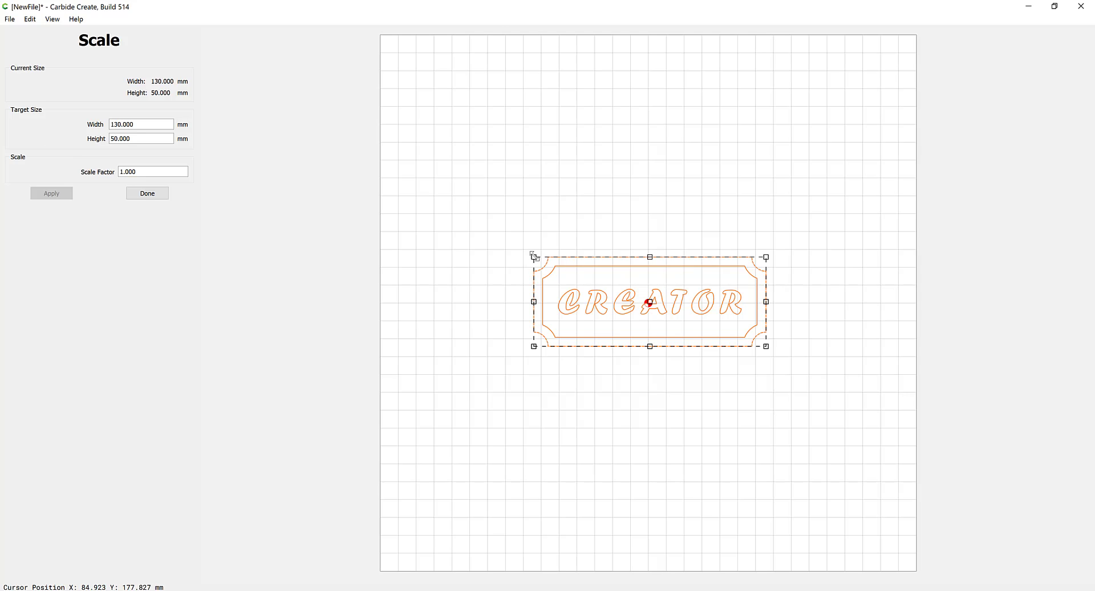
pyautogui.moveTo(533, 257)
pyautogui.mouseDown()
pyautogui.moveTo(440, 185)
pyautogui.moveTo(573, 250)
pyautogui.moveTo(454, 205)
pyautogui.moveTo(445, 196)
pyautogui.moveTo(601, 269)
pyautogui.moveTo(384, 207)
pyautogui.moveTo(524, 253)
pyautogui.mouseUp()
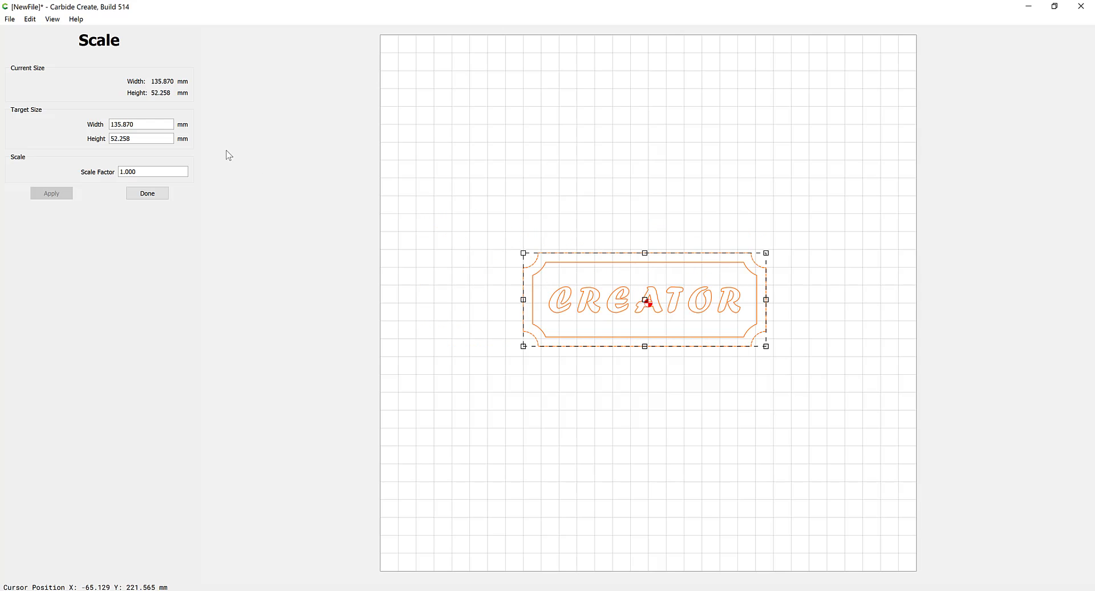
pyautogui.moveTo(163, 123); pyautogui.dragTo(78, 128)
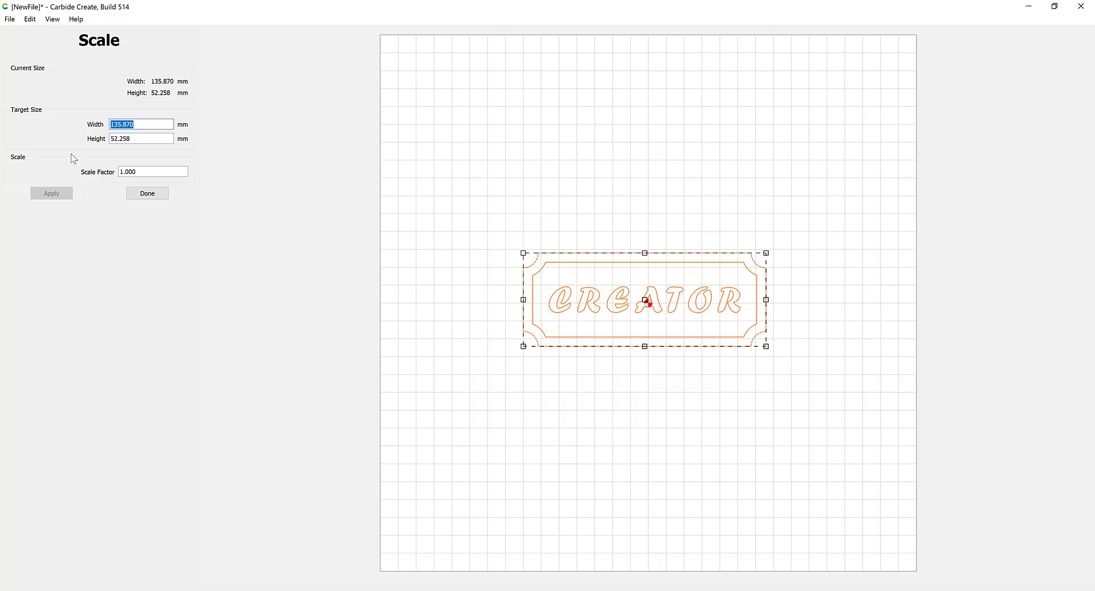
pyautogui.write('250')
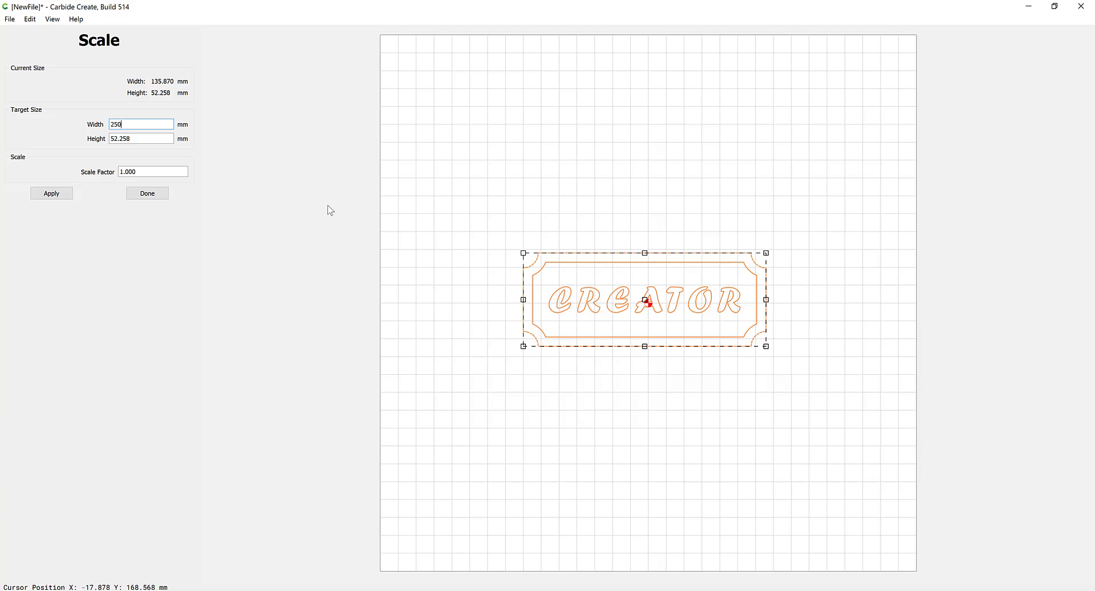
pyautogui.click(152, 172)
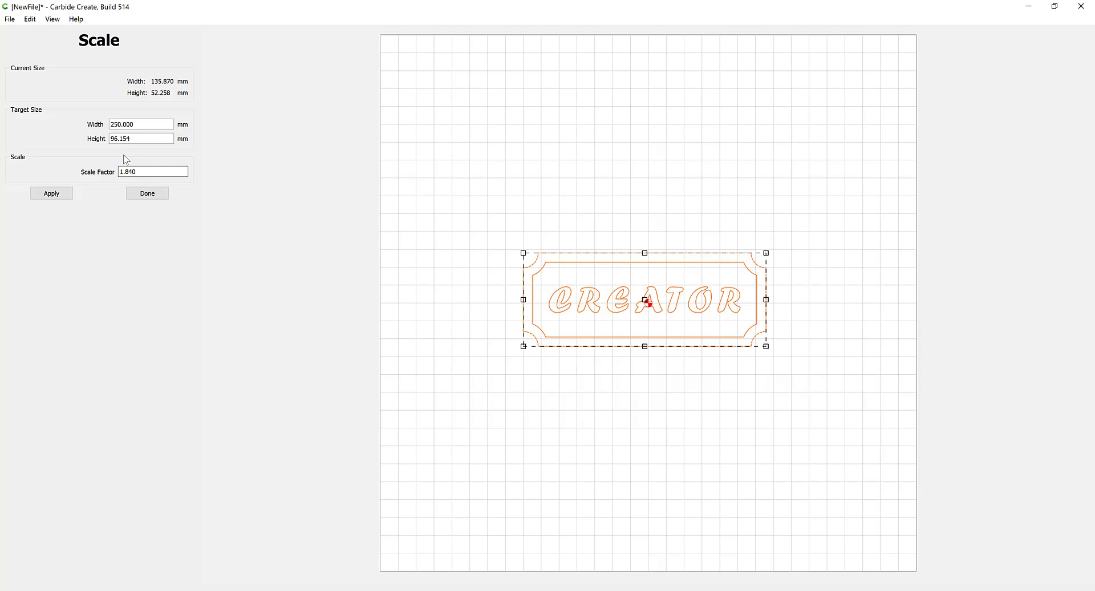
pyautogui.click(53, 195)
pyautogui.click(147, 194)
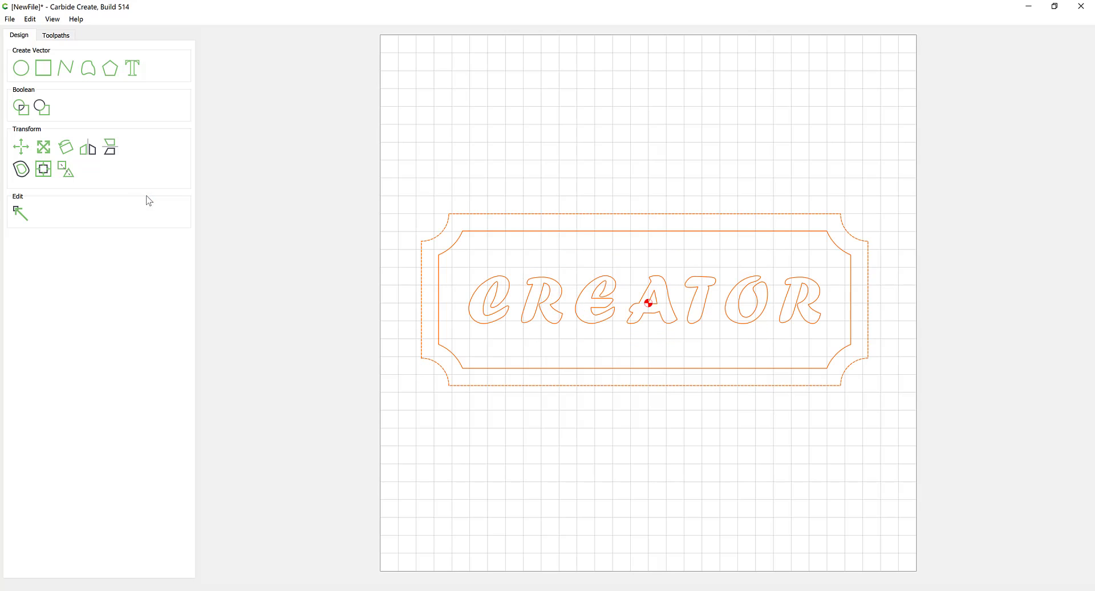
pyautogui.click(391, 332)
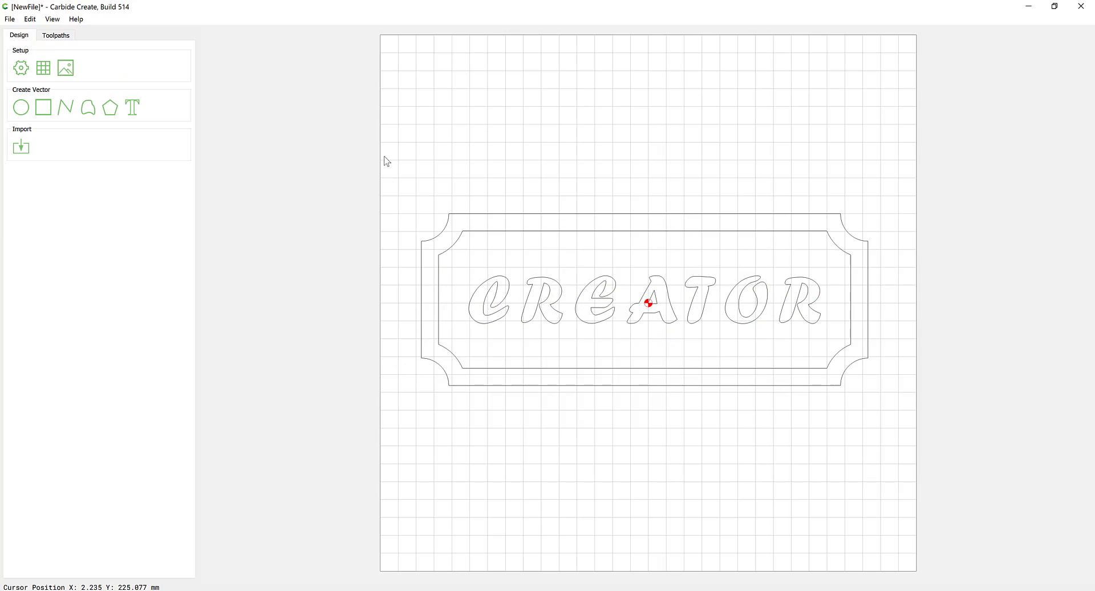
pyautogui.moveTo(385, 164); pyautogui.dragTo(924, 448)
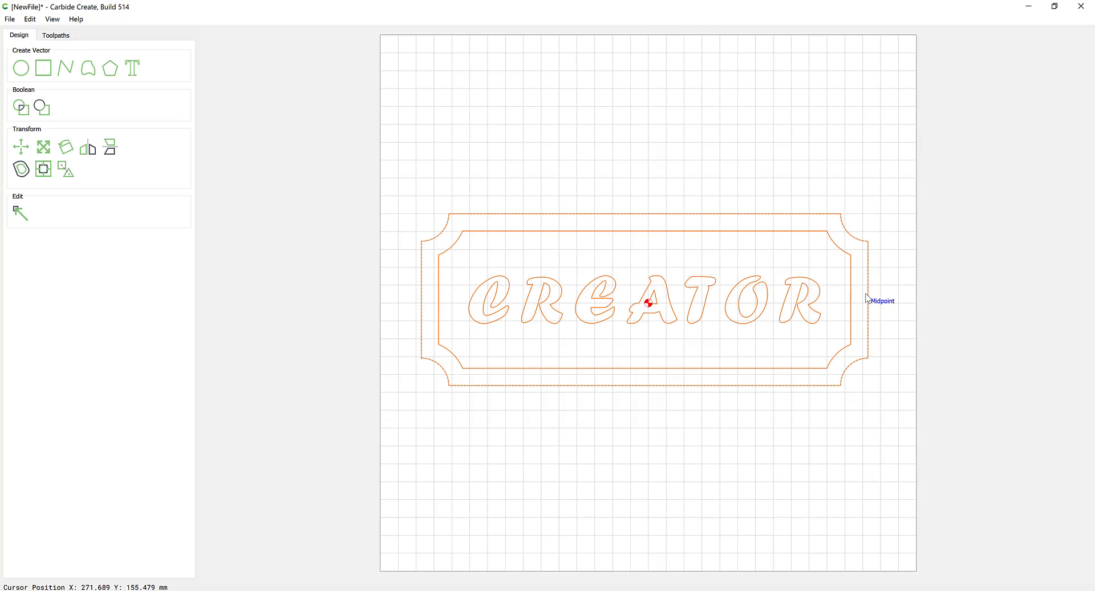
pyautogui.click(43, 169)
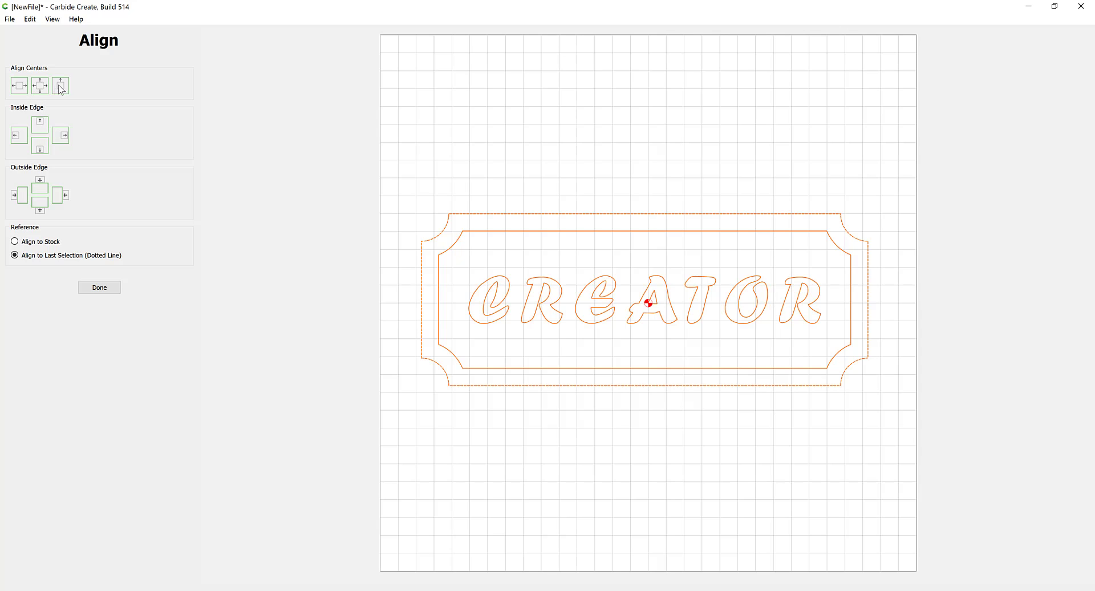
pyautogui.click(41, 90)
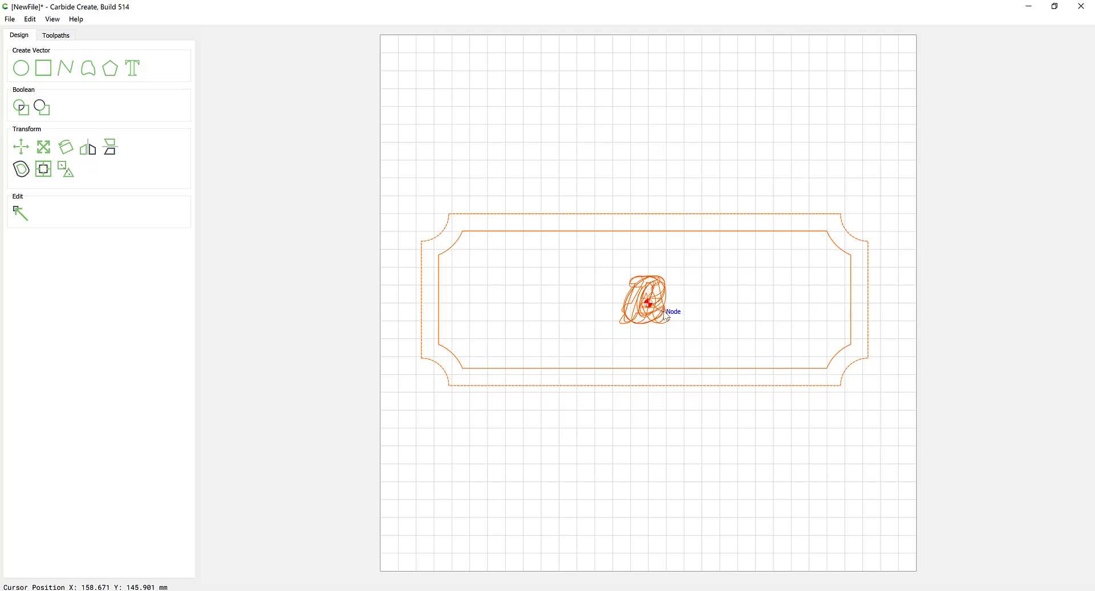
pyautogui.hotkey('ctrl', 'z')
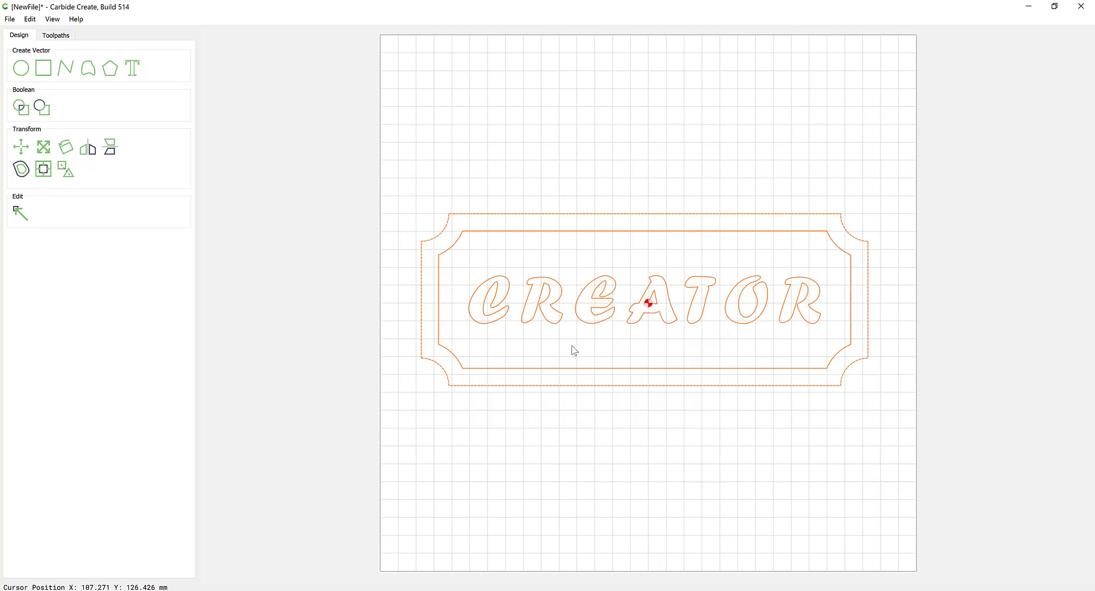
pyautogui.click(575, 351)
pyautogui.click(502, 323)
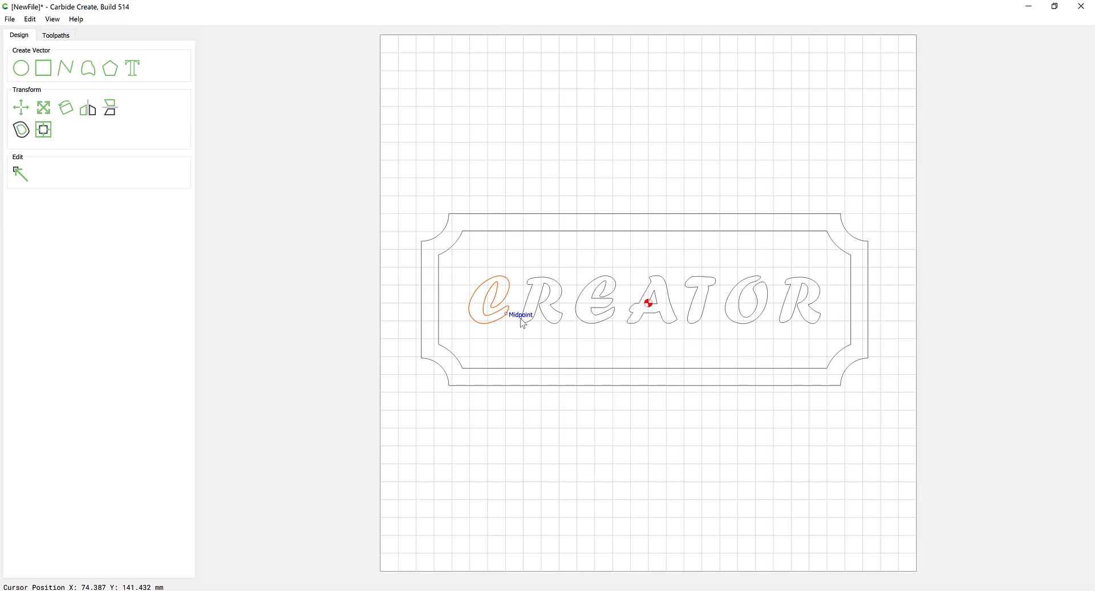
pyautogui.click(525, 320)
pyautogui.click(632, 317)
pyautogui.click(641, 347)
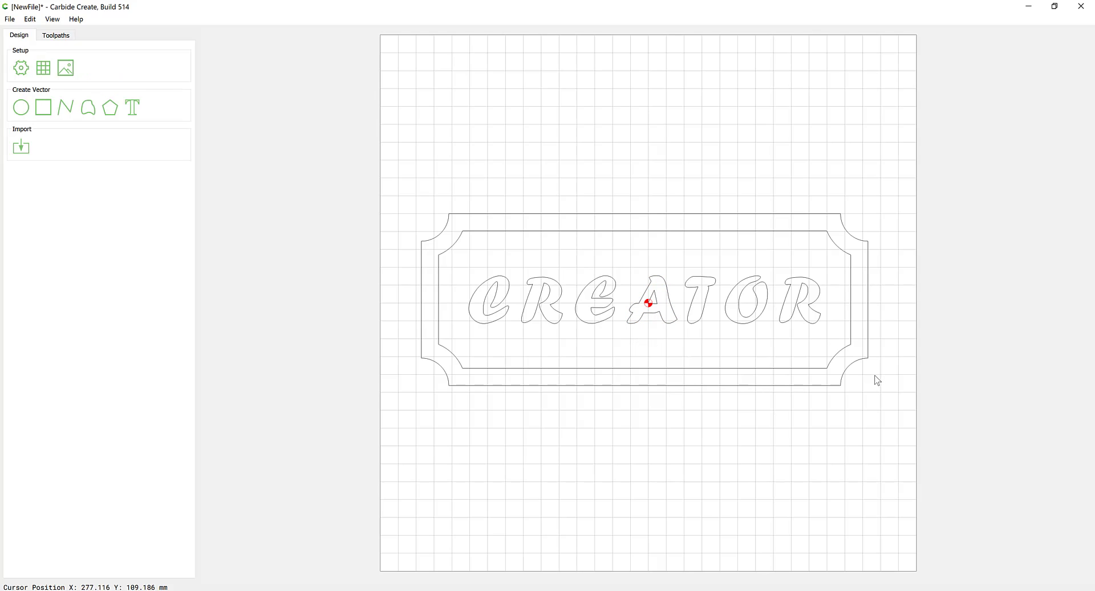
pyautogui.moveTo(826, 334); pyautogui.dragTo(472, 280)
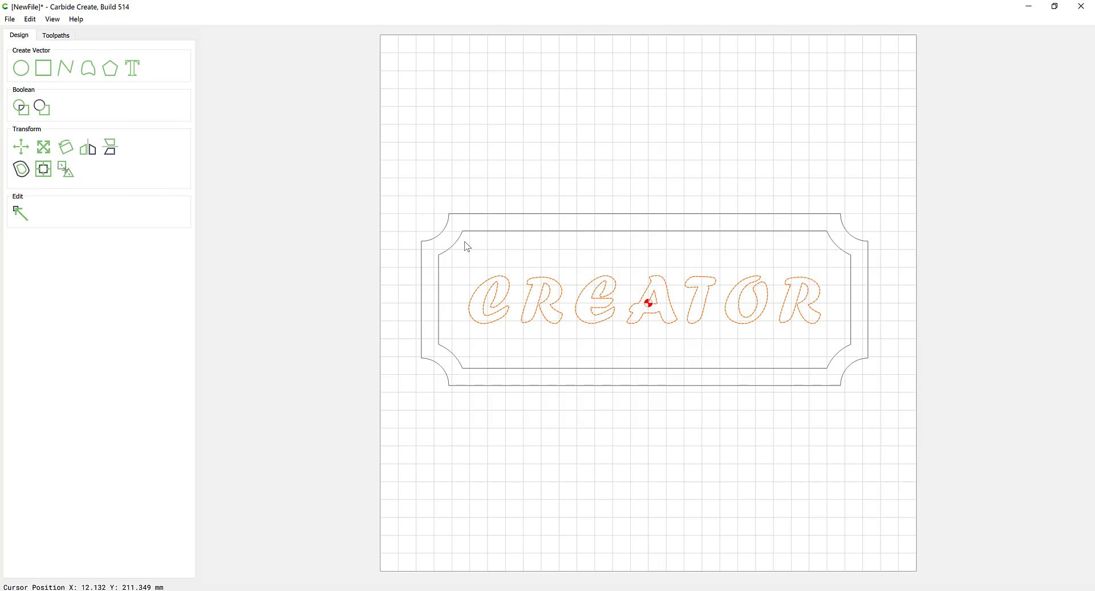
pyautogui.click(368, 227)
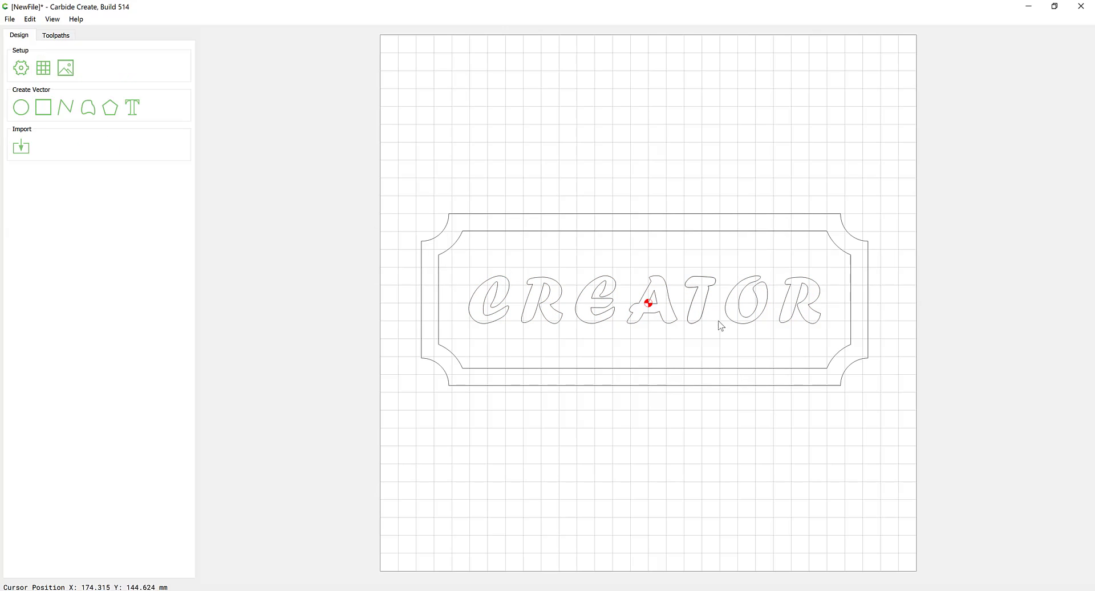
pyautogui.click(781, 370)
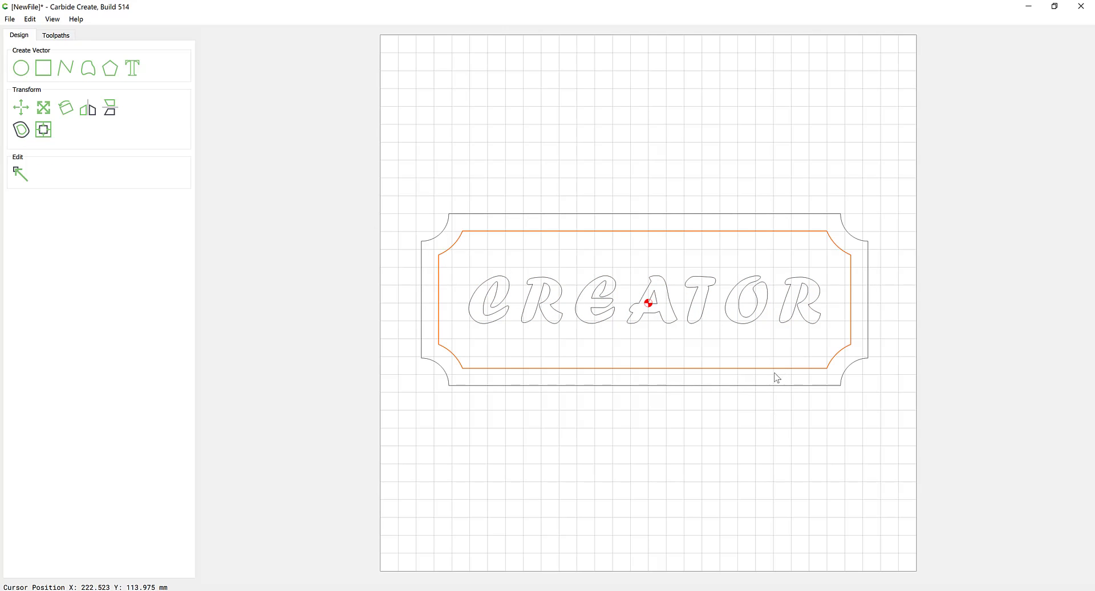
pyautogui.click(909, 445)
# Select all sign vectors and centre them on both axes using Align to Stock
pyautogui.moveTo(911, 432); pyautogui.dragTo(345, 173)
pyautogui.click(42, 170)
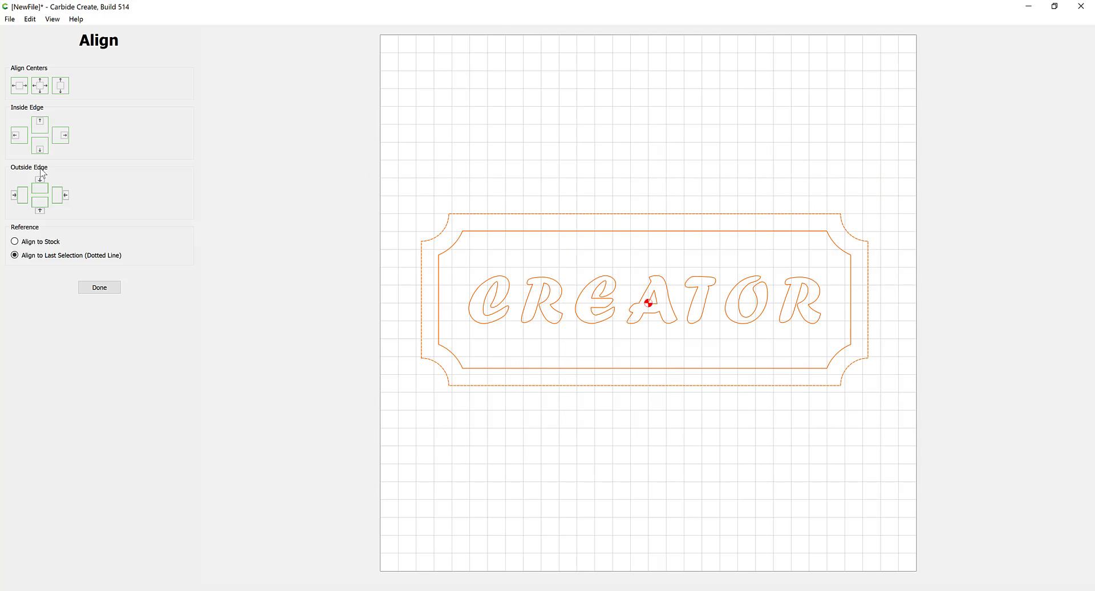
pyautogui.click(37, 85)
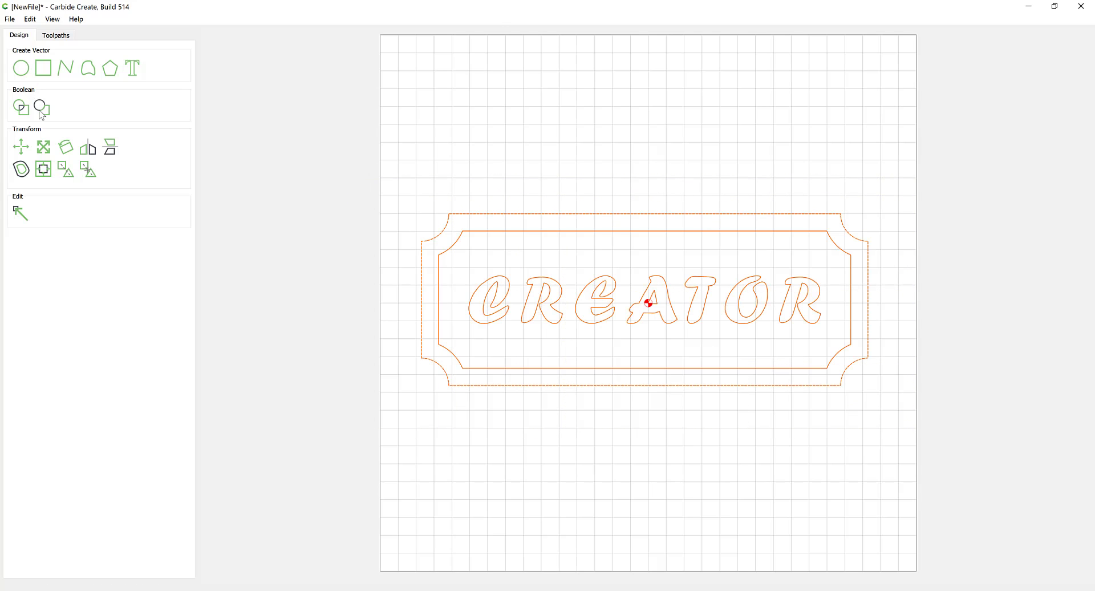
pyautogui.click(42, 173)
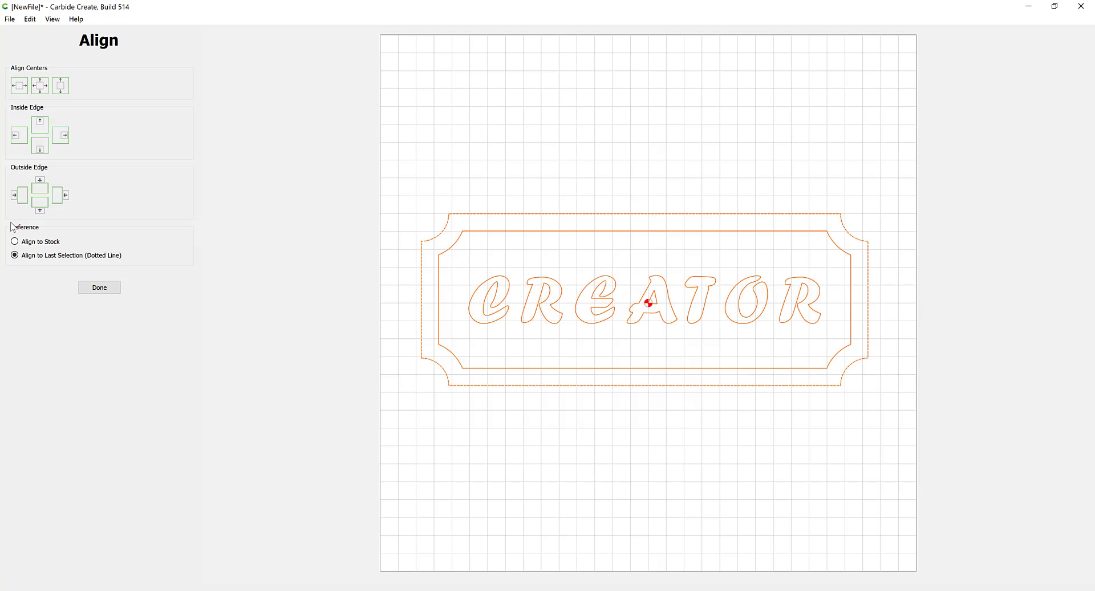
pyautogui.click(16, 243)
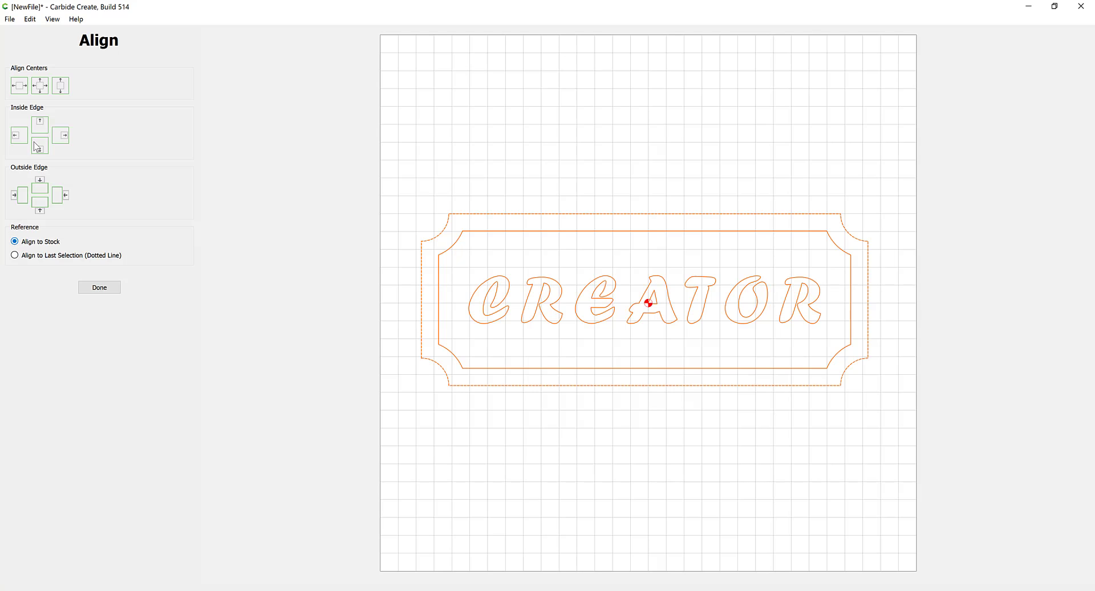
pyautogui.click(40, 86)
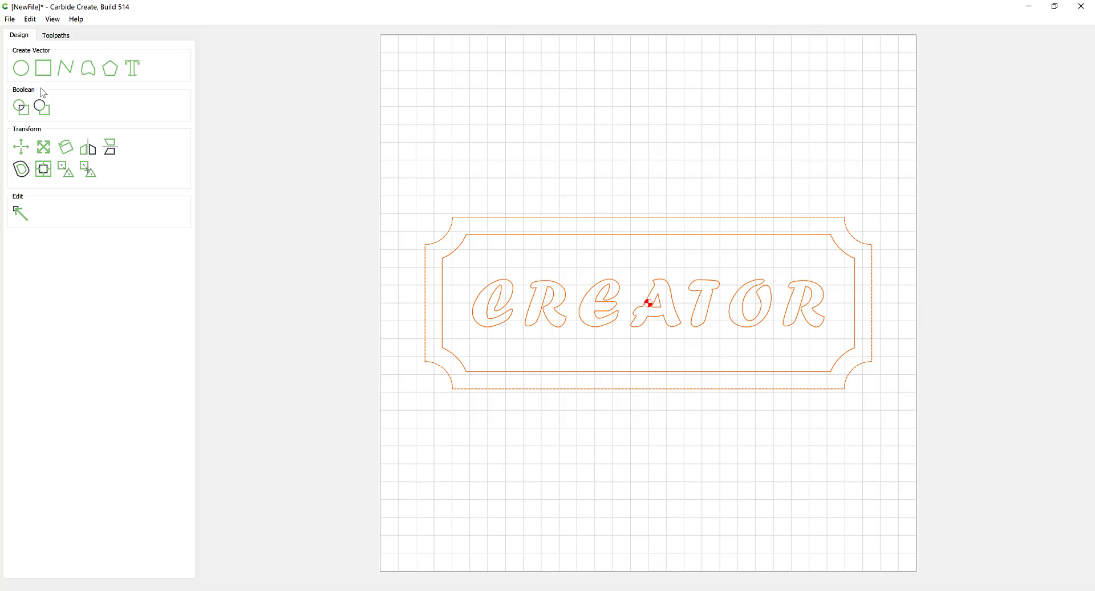
pyautogui.click(368, 388)
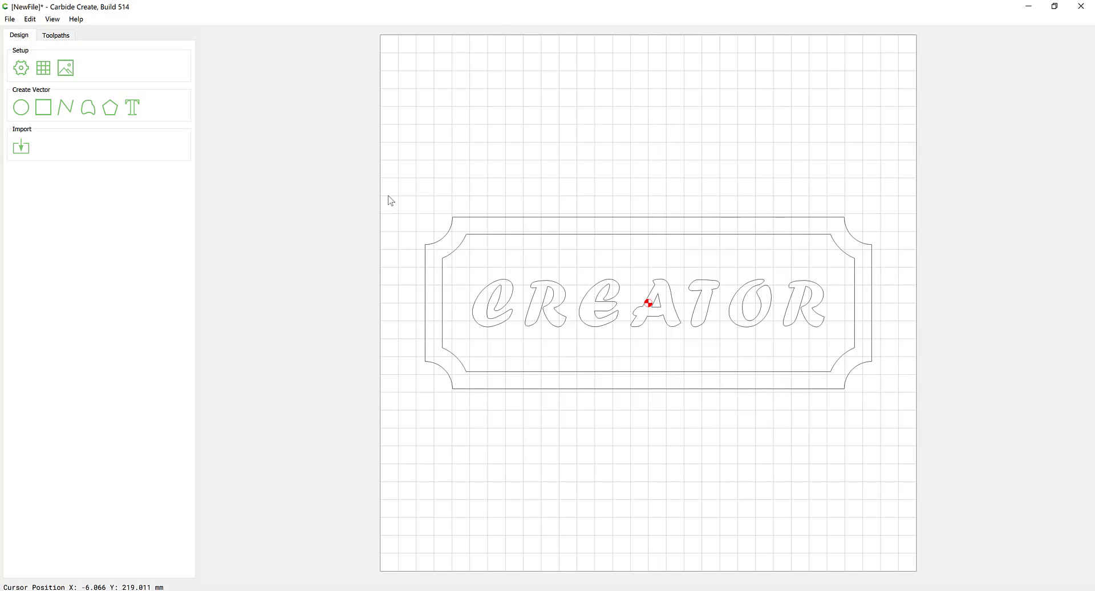
# Reselect the whole sign, zoom in, then clear the selection
pyautogui.moveTo(371, 181); pyautogui.dragTo(979, 415)
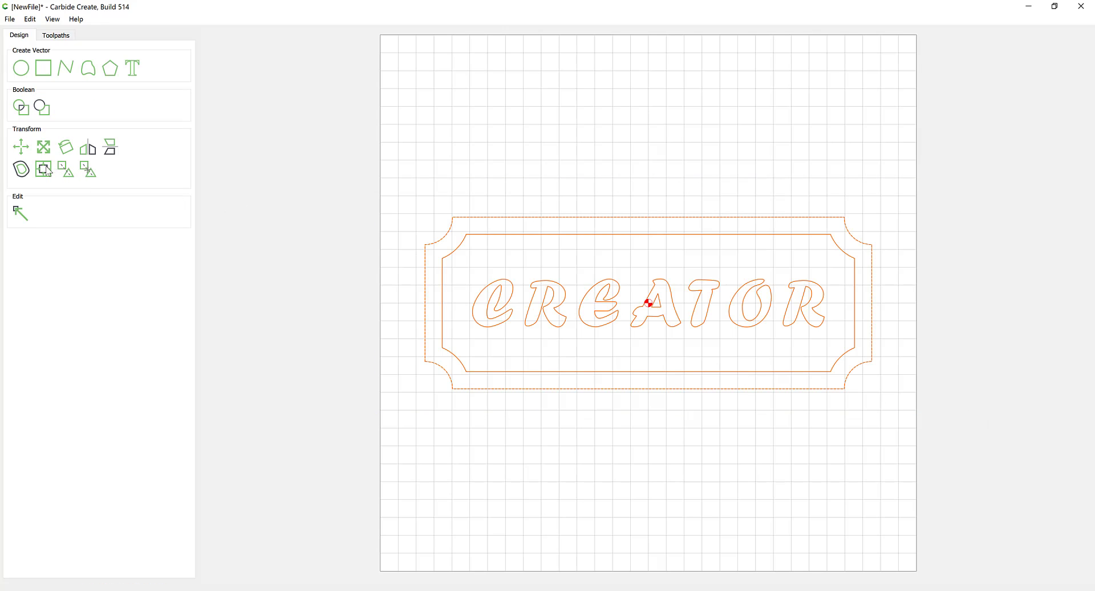
pyautogui.click(286, 209)
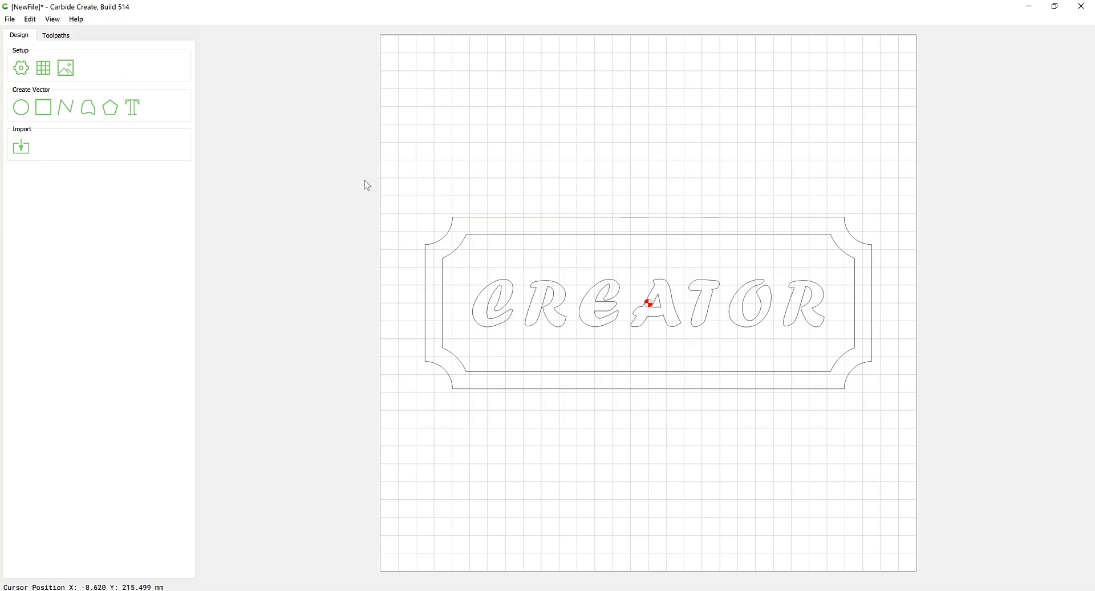
pyautogui.moveTo(364, 178)
pyautogui.mouseDown()
pyautogui.moveTo(737, 368)
pyautogui.moveTo(836, 403)
pyautogui.moveTo(736, 361)
pyautogui.moveTo(905, 412)
pyautogui.mouseUp()
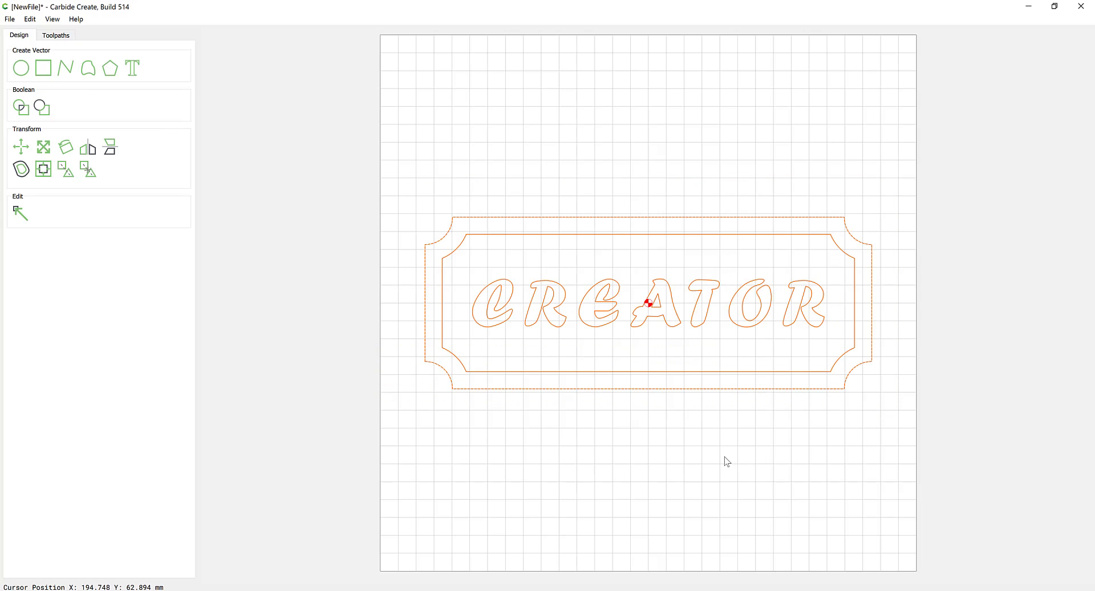
pyautogui.scroll(2, 691, 384)
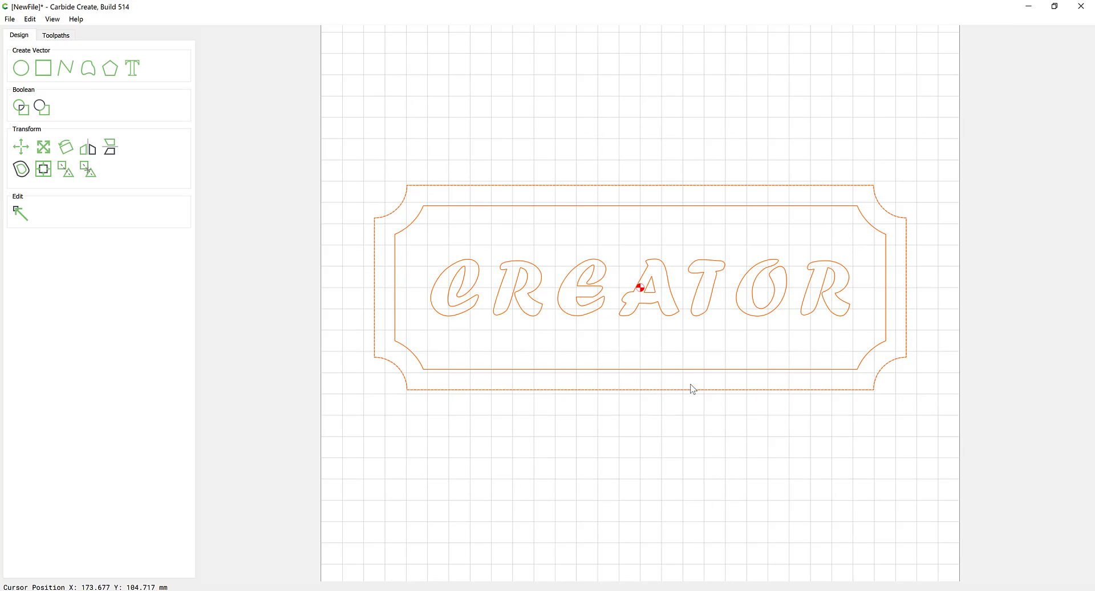
pyautogui.click(682, 414)
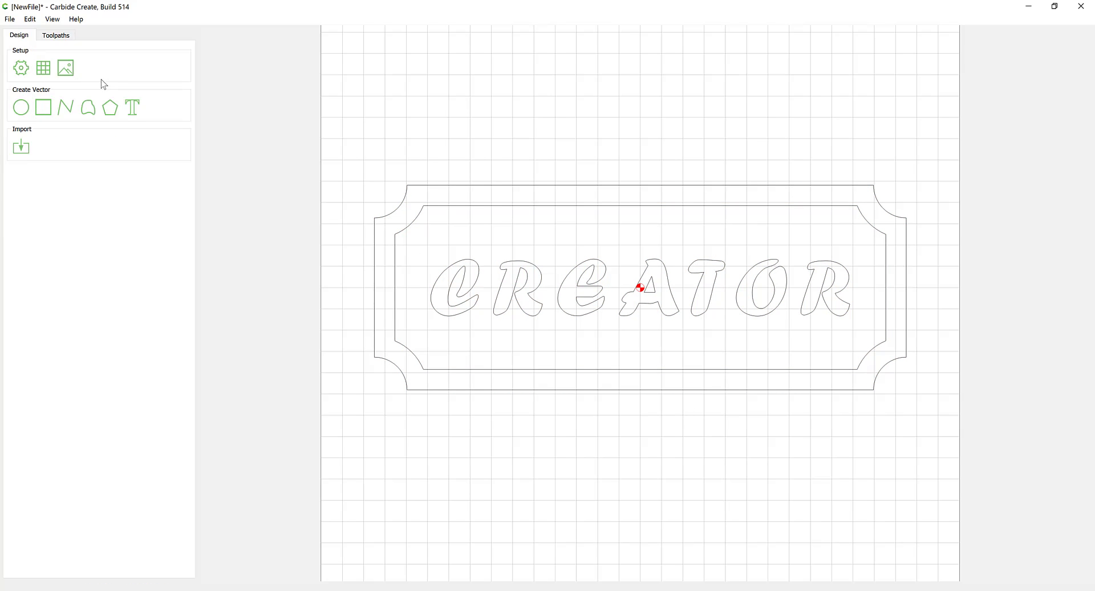
# Start a new pocket toolpath on the CREATOR letters and inner border
pyautogui.click(57, 37)
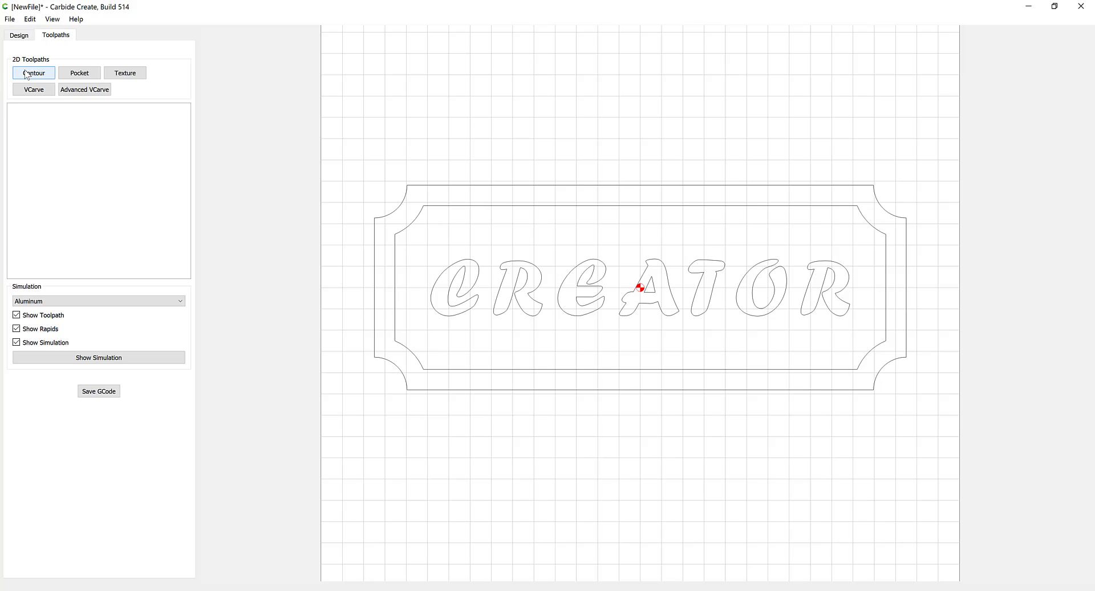
pyautogui.click(71, 77)
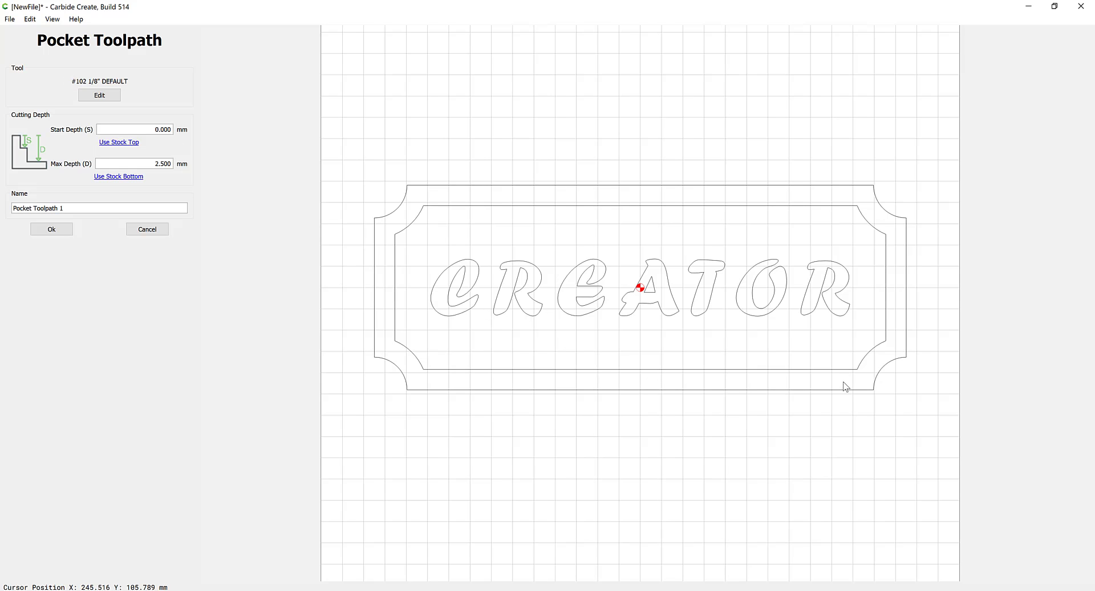
pyautogui.moveTo(842, 379); pyautogui.dragTo(523, 288)
pyautogui.click(94, 96)
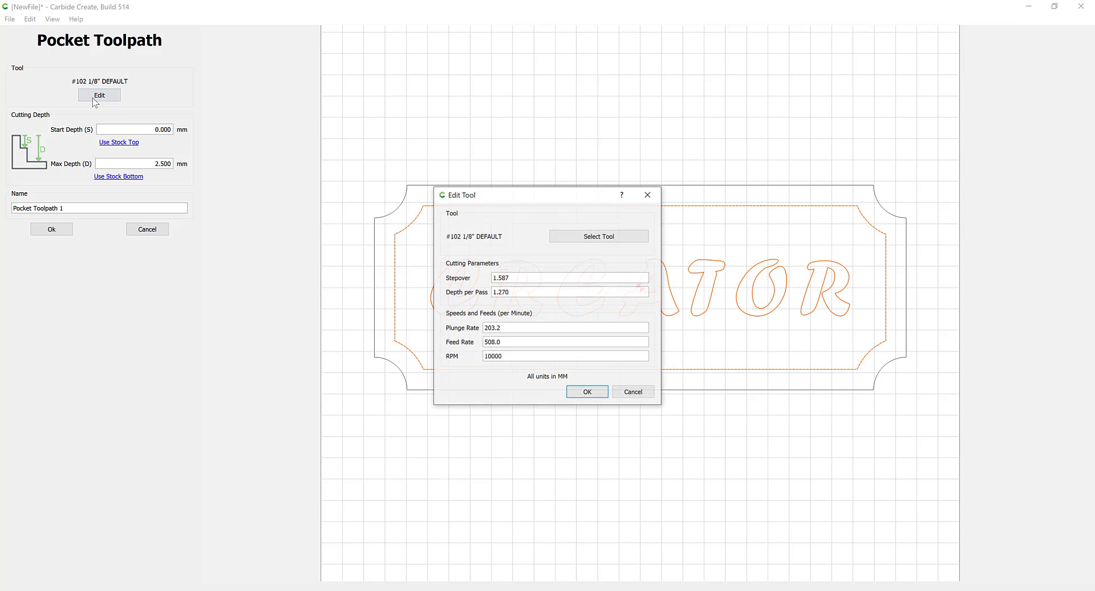
# Filter the tool libraries by machine and material and browse the Nomad Softwood end mills
pyautogui.click(578, 238)
pyautogui.click(325, 137)
pyautogui.click(332, 145)
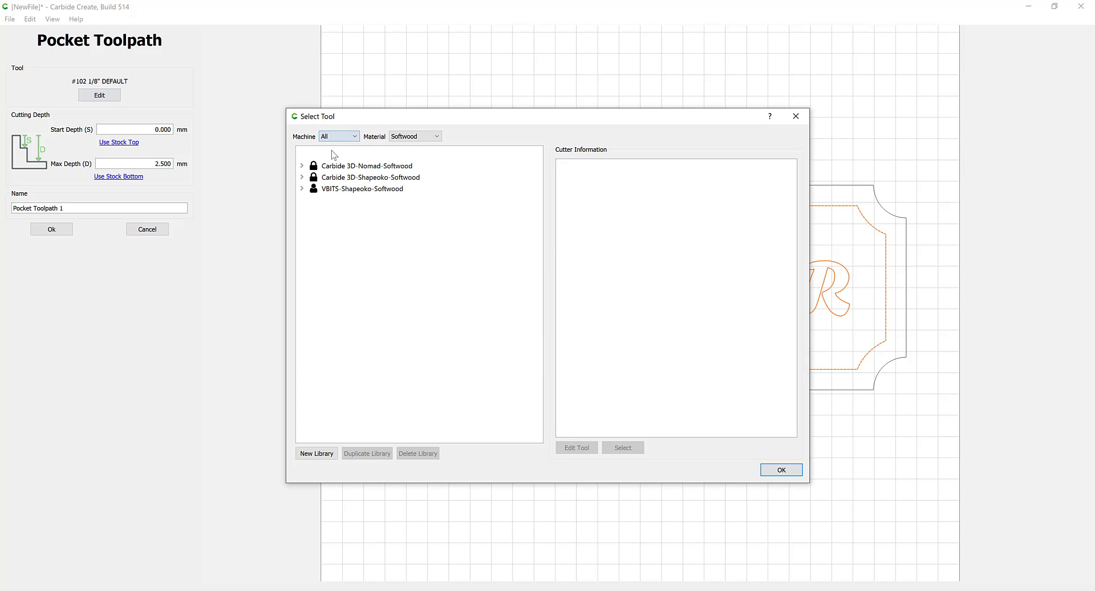
pyautogui.click(402, 137)
pyautogui.click(401, 152)
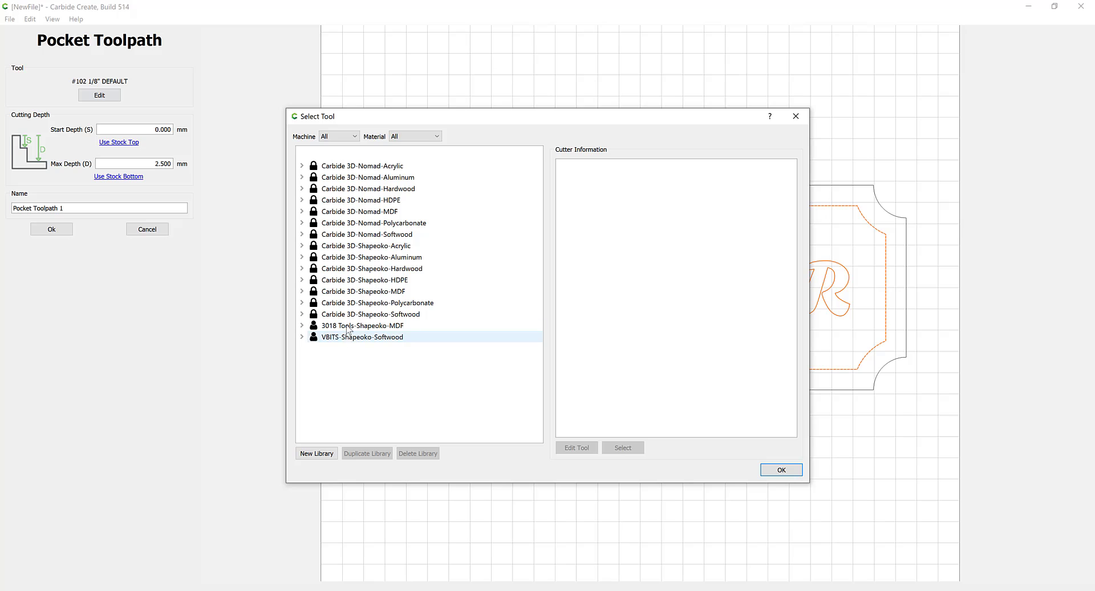
pyautogui.click(350, 136)
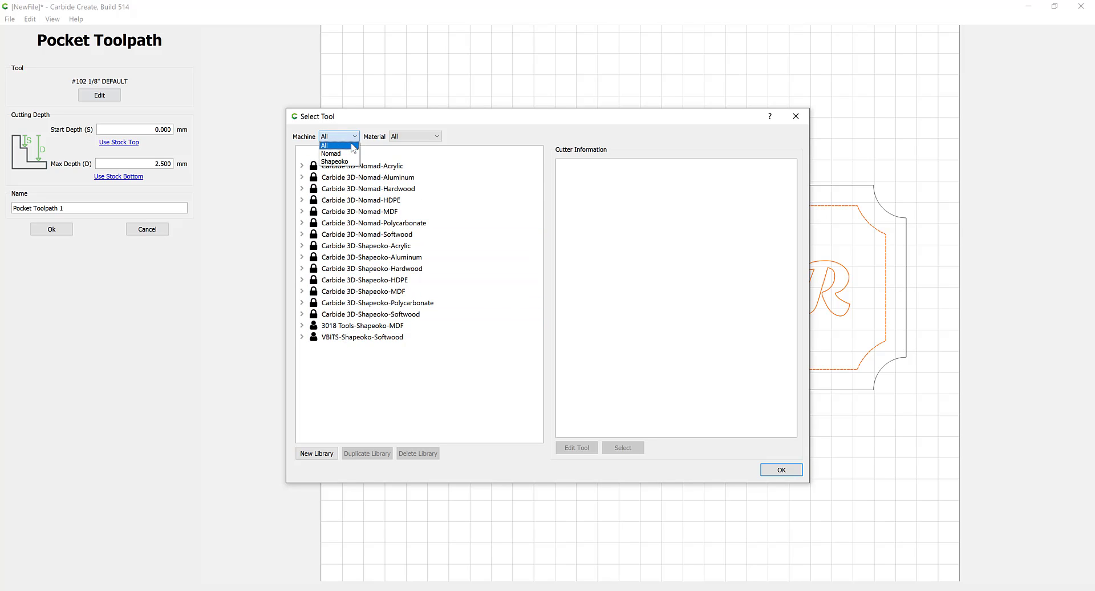
pyautogui.click(345, 154)
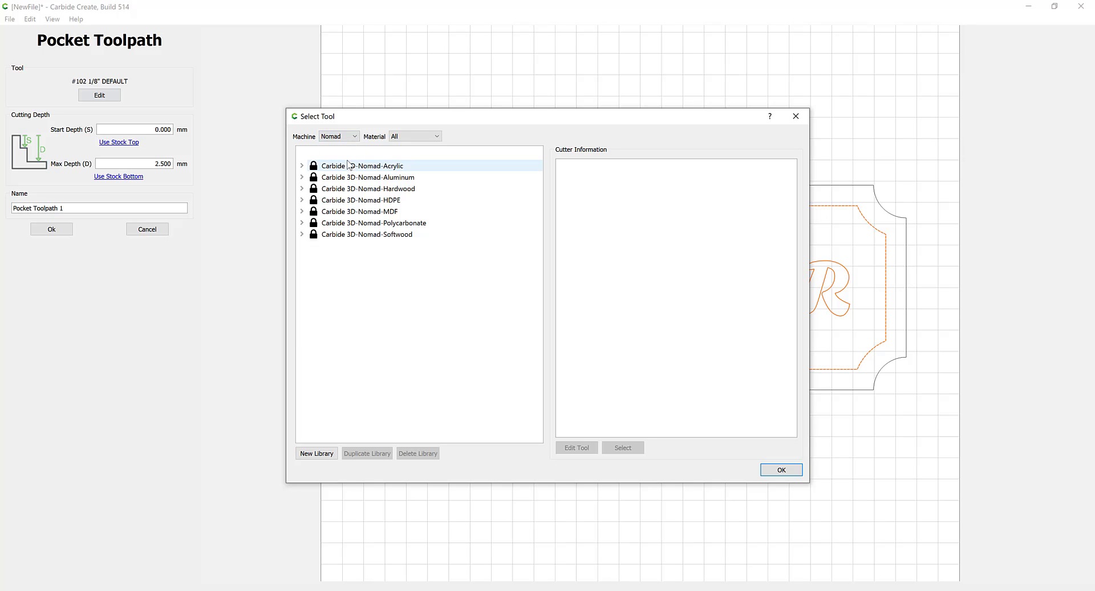
pyautogui.click(341, 237)
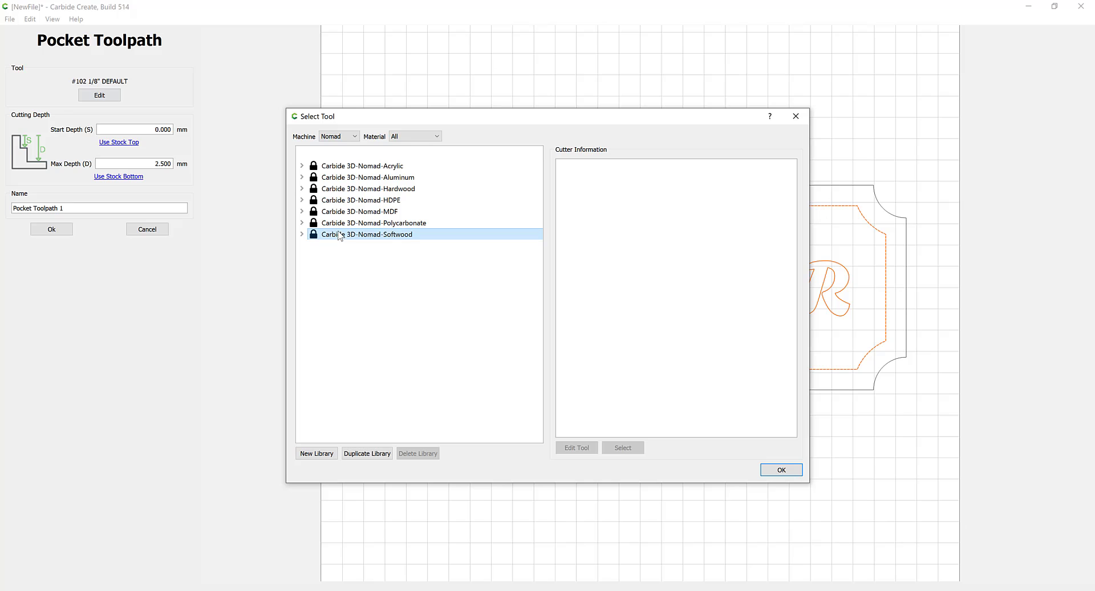
pyautogui.click(302, 234)
pyautogui.click(313, 244)
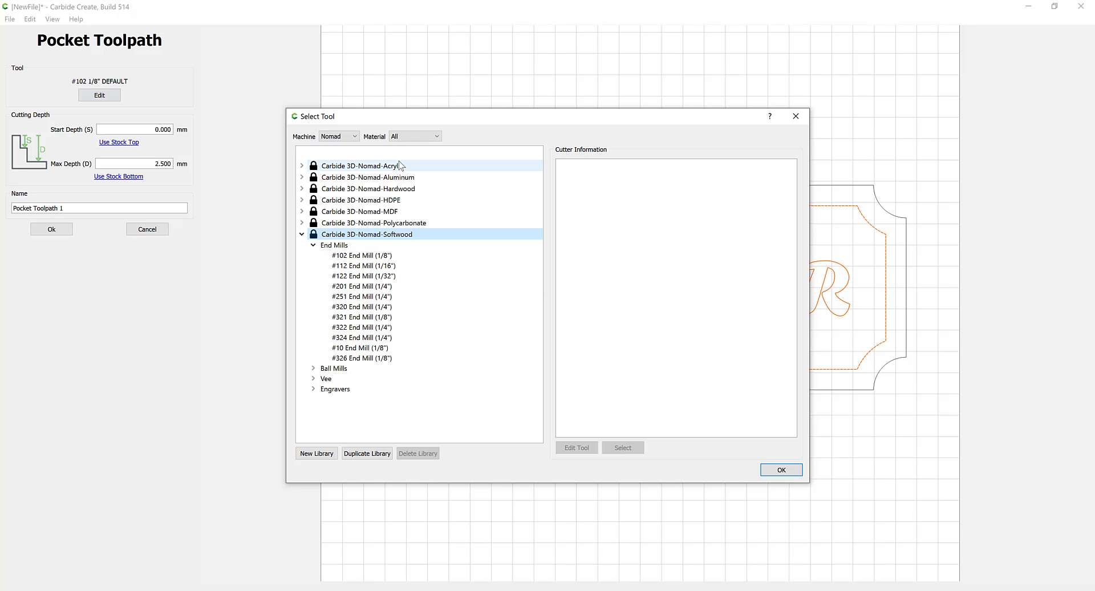
# Choose the #112 End Mill (1/16") from the Shapeoko Softwood library
pyautogui.click(351, 137)
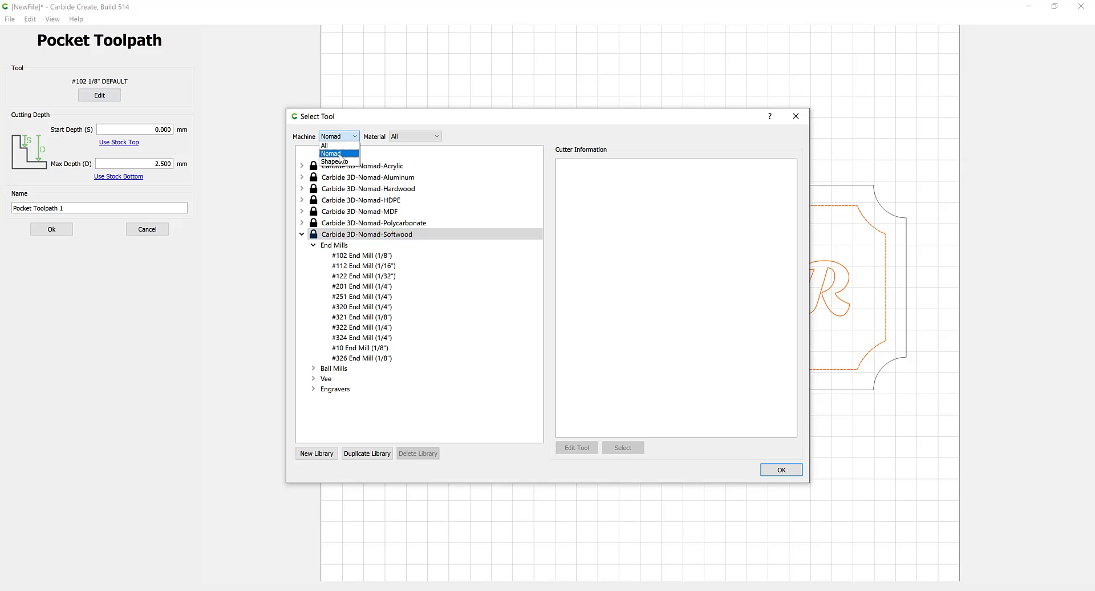
pyautogui.click(339, 161)
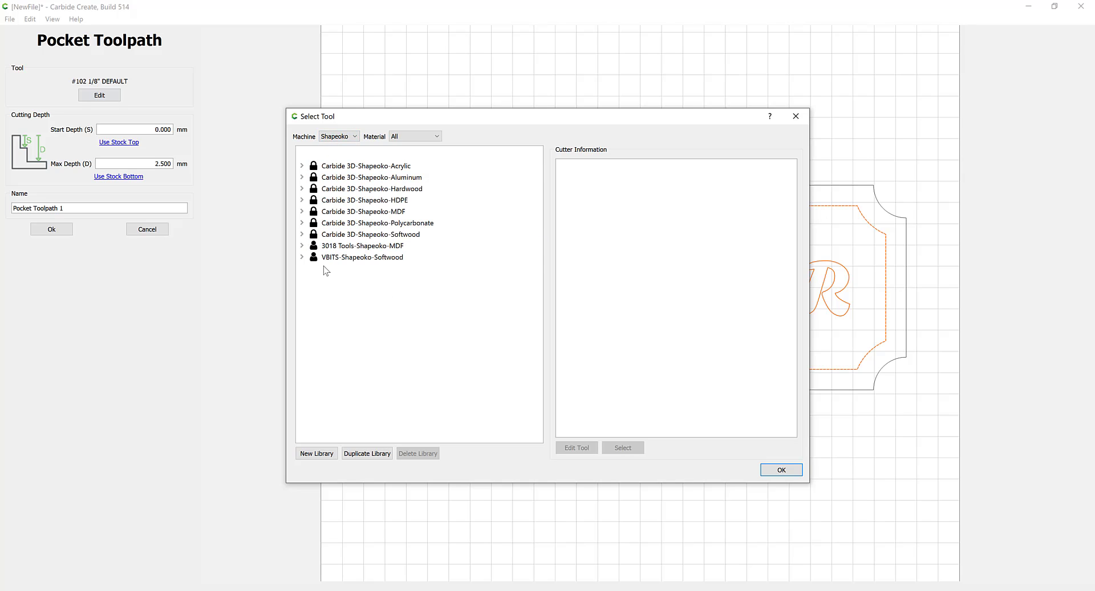
pyautogui.click(301, 235)
pyautogui.click(314, 246)
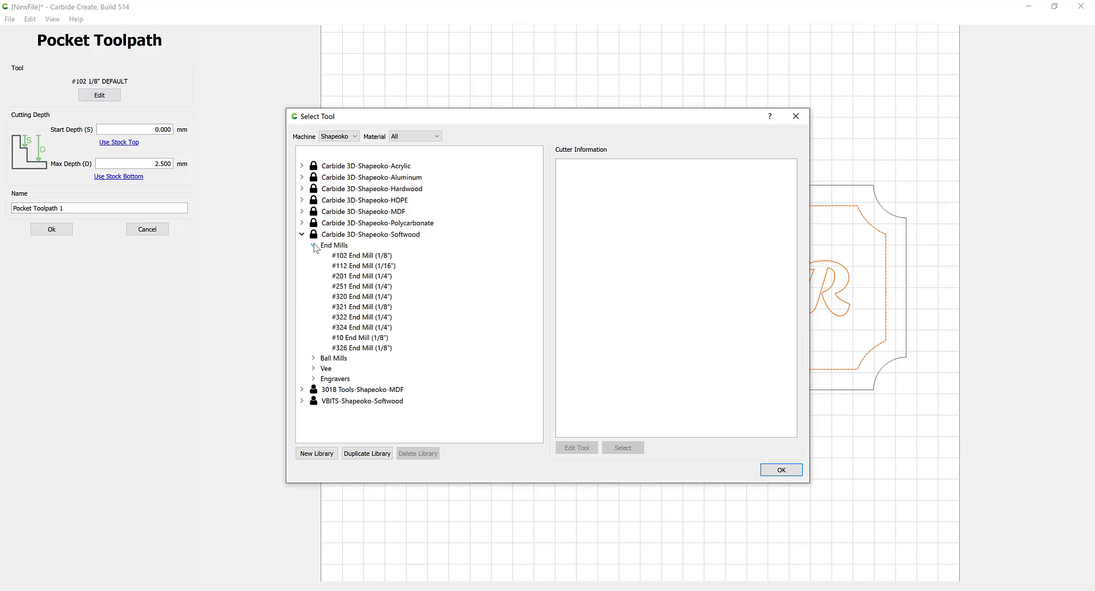
pyautogui.click(361, 267)
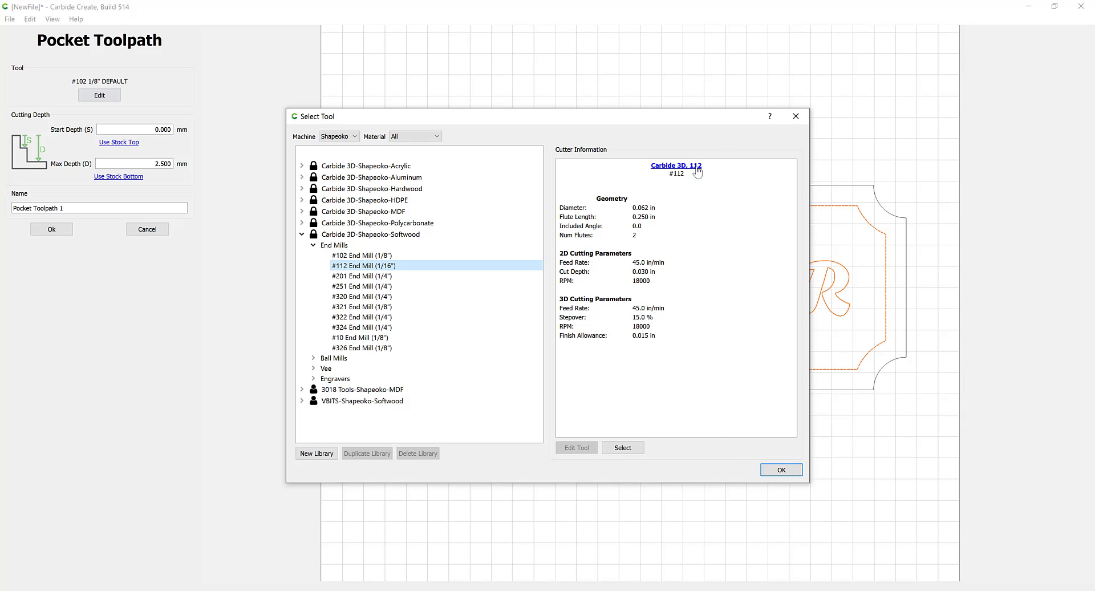
# Confirm the #112 end mill and set its plunge rate to 150 and feed rate to 300
pyautogui.click(781, 470)
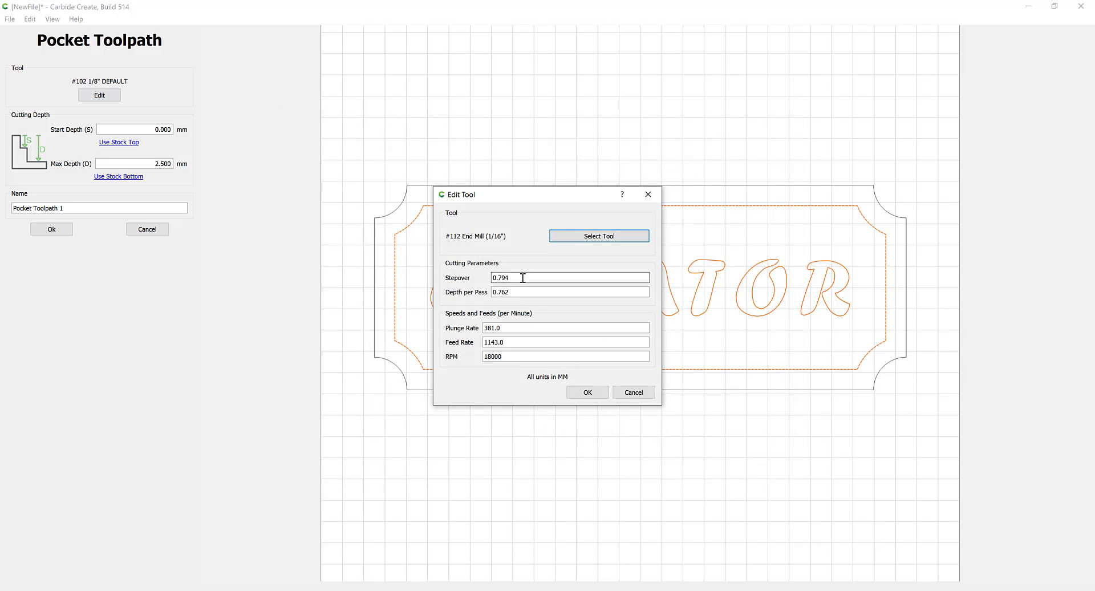
pyautogui.moveTo(523, 277); pyautogui.dragTo(482, 278)
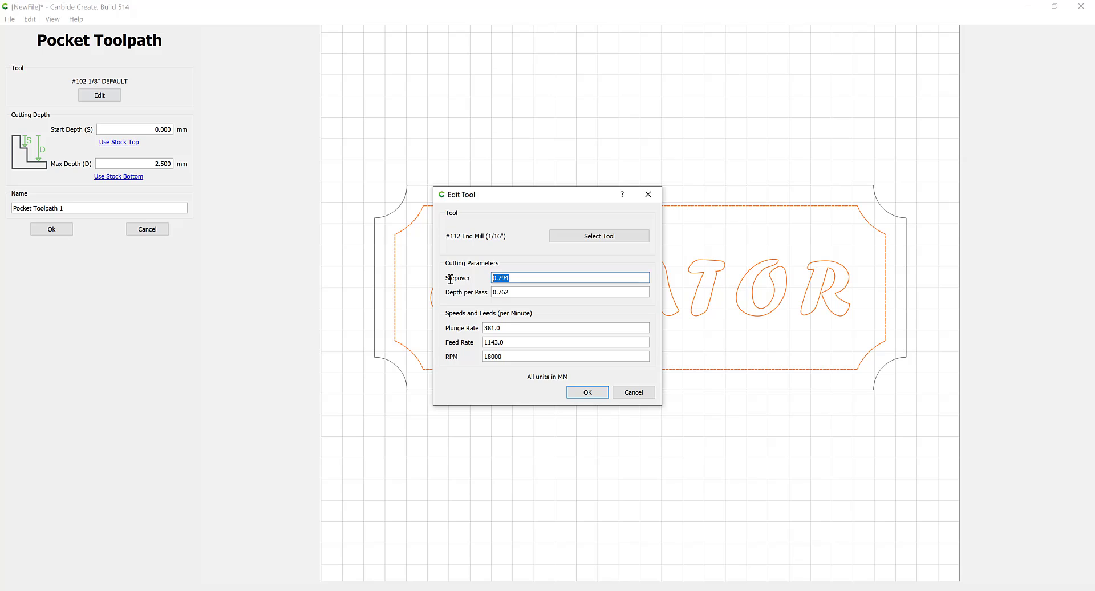
pyautogui.moveTo(524, 291); pyautogui.dragTo(465, 289)
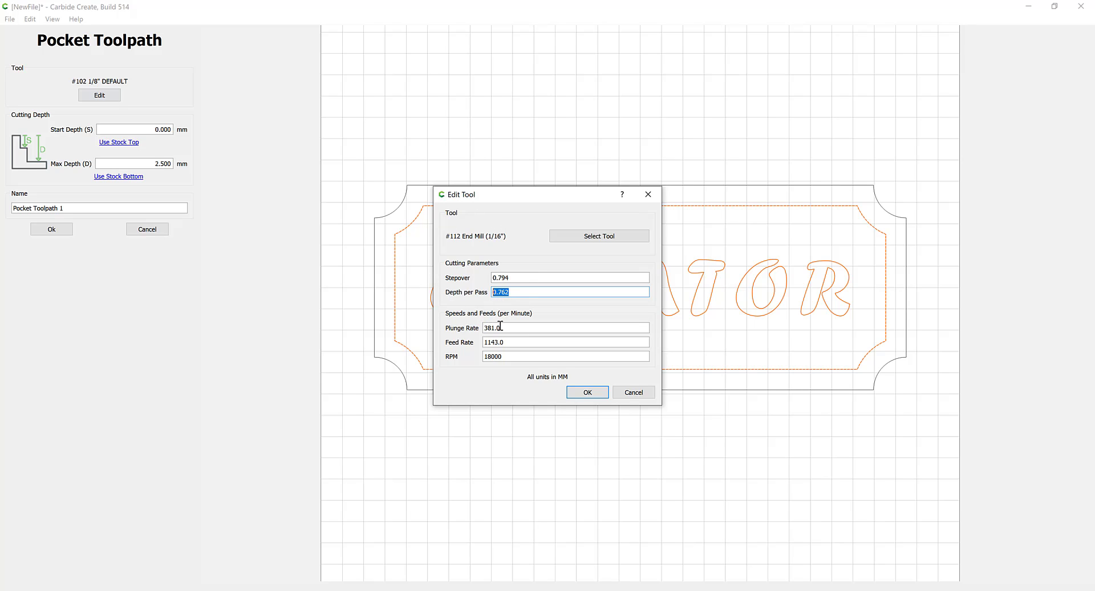
pyautogui.moveTo(500, 326); pyautogui.dragTo(454, 330)
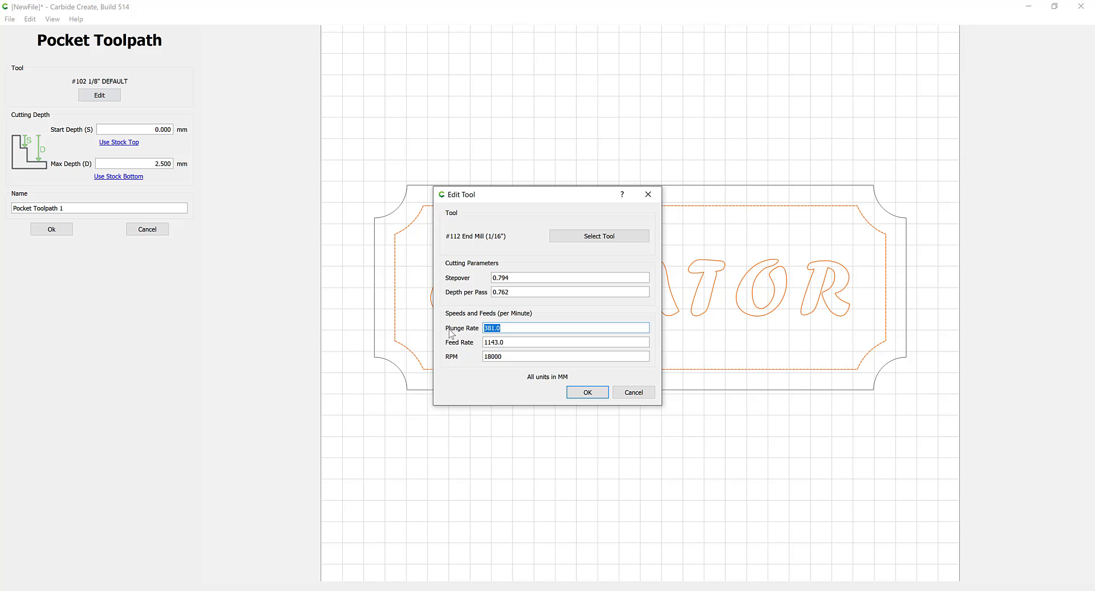
pyautogui.write('150')
pyautogui.press('Tab')
pyautogui.write('3')
pyautogui.click(543, 360)
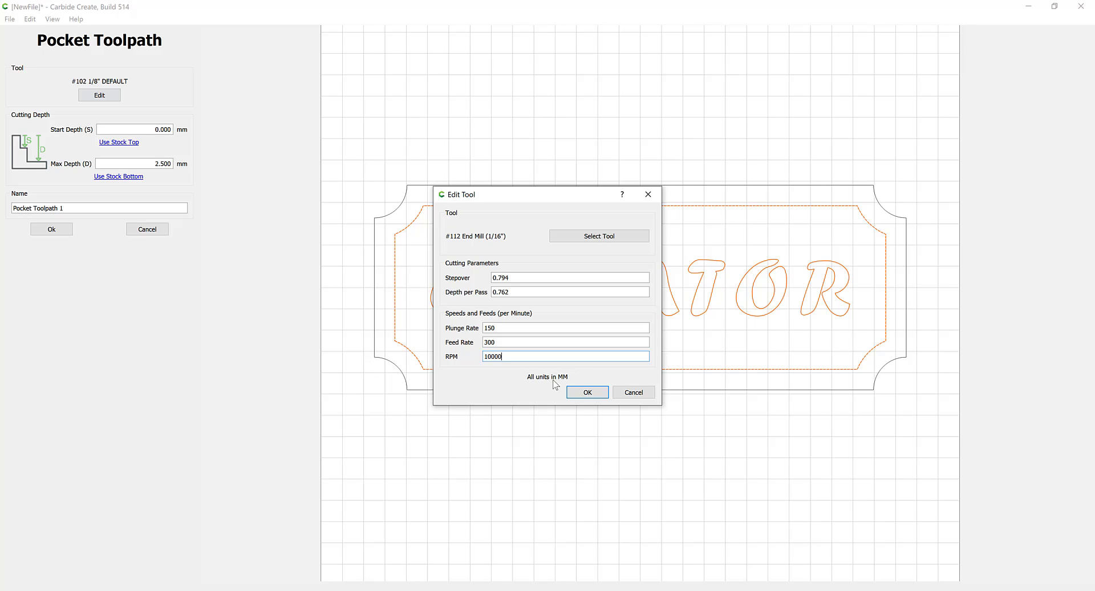
# Accept the new feeds, keep max depth at 2.500 mm, and create Pocket Toolpath 1
pyautogui.click(591, 392)
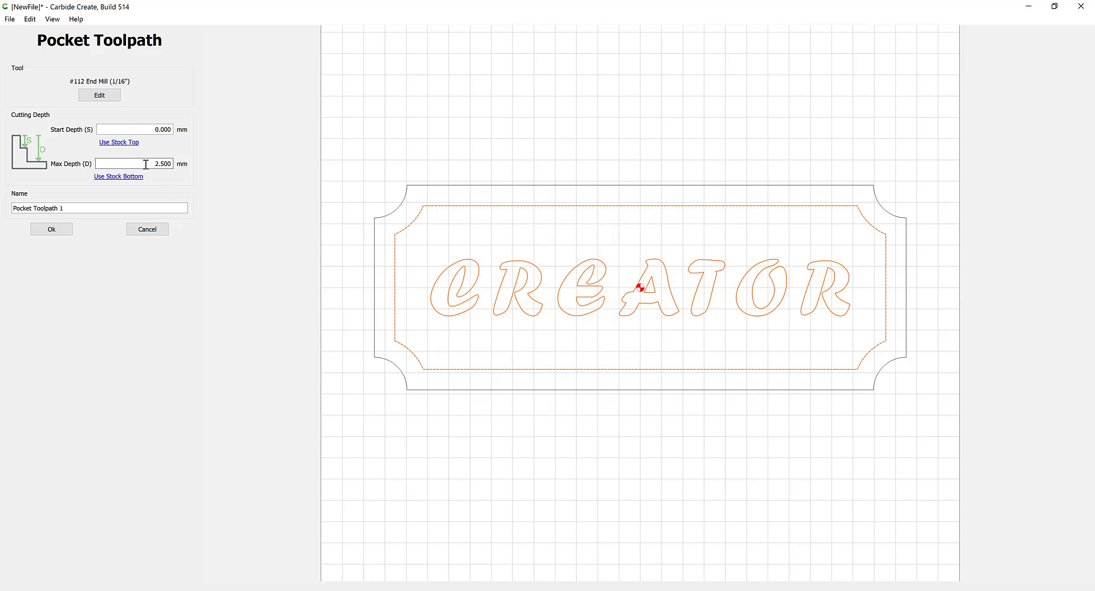
pyautogui.doubleClick(167, 164)
pyautogui.click(70, 208)
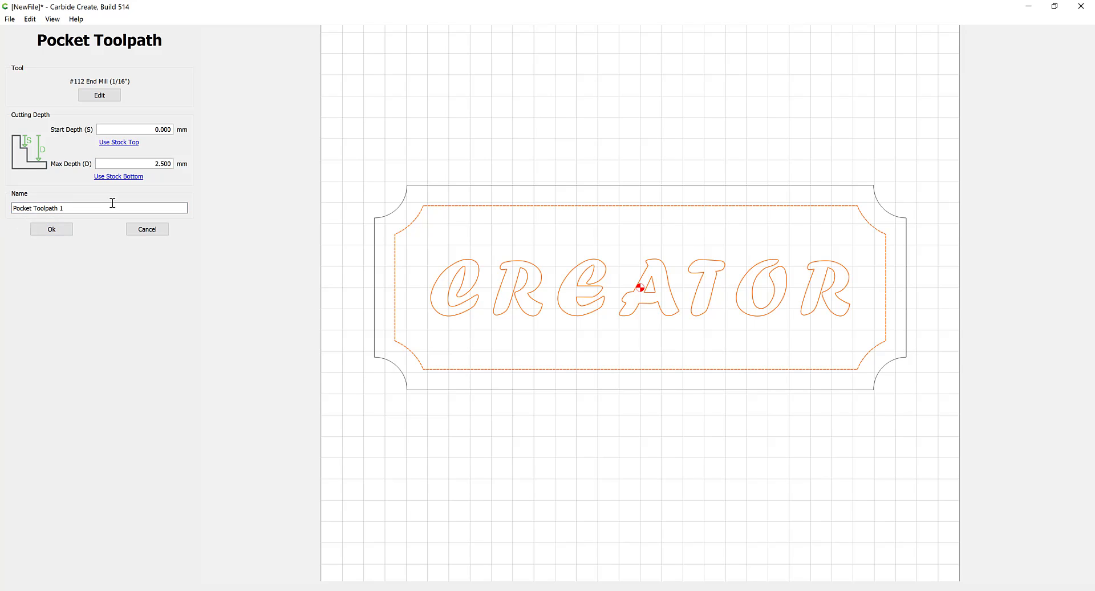
pyautogui.click(67, 230)
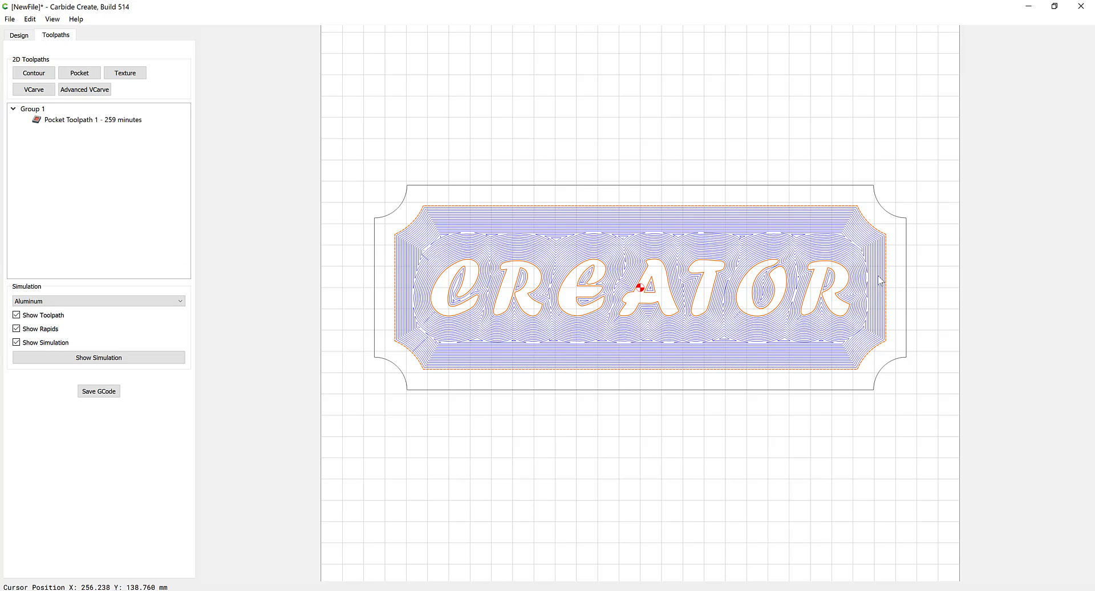
pyautogui.scroll(3, 431, 318)
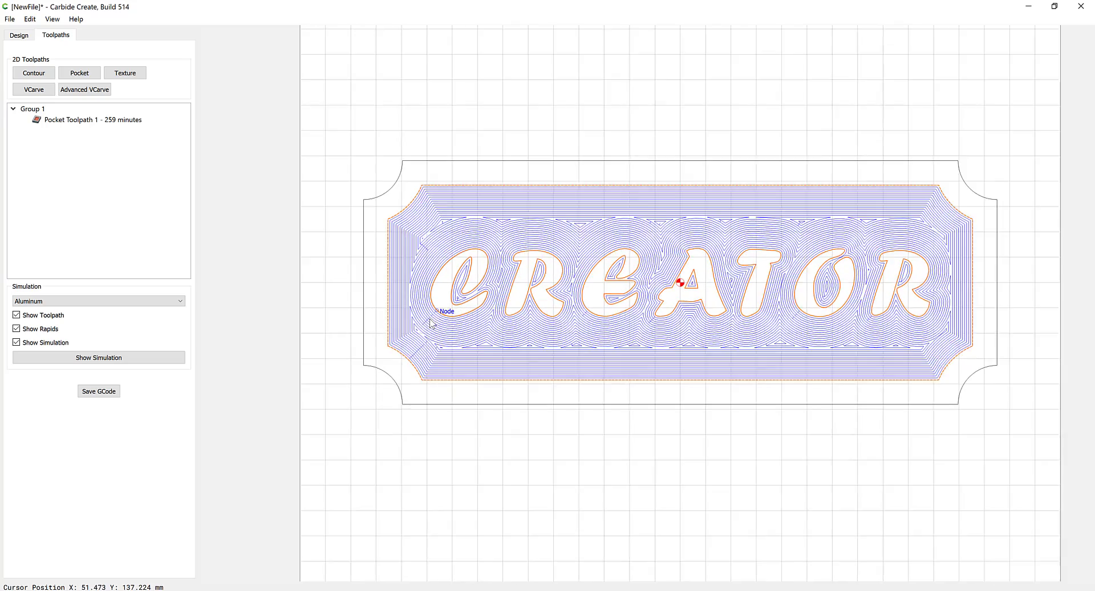
pyautogui.scroll(-3, 431, 323)
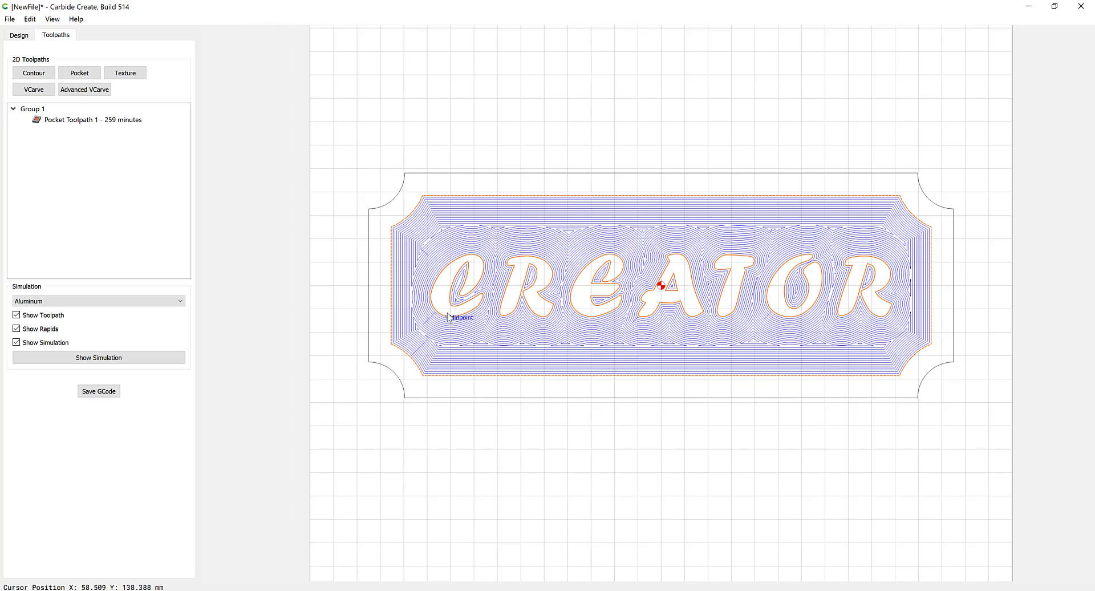
# Simulate Pocket Toolpath 1 in 3D with toolpath and rapid lines hidden
pyautogui.click(99, 122)
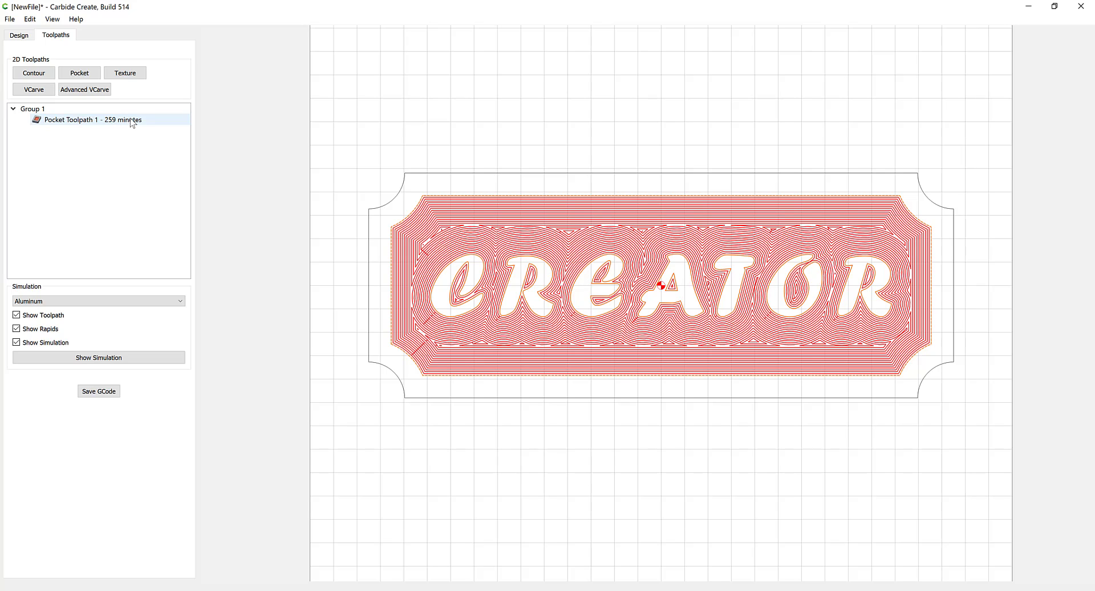
pyautogui.click(117, 358)
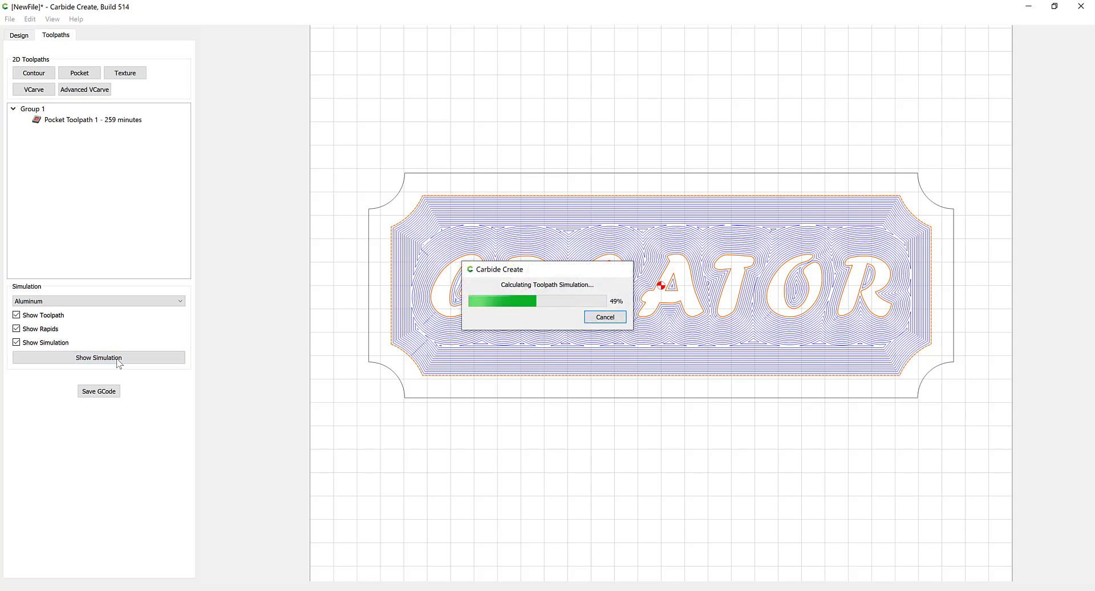
pyautogui.scroll(4, 653, 347)
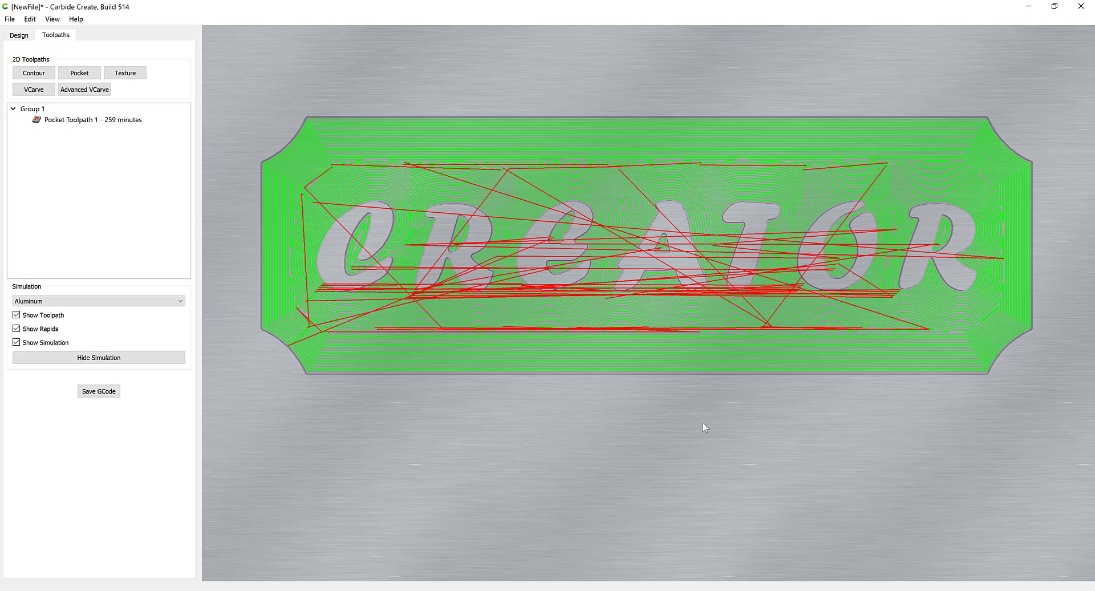
pyautogui.moveTo(705, 424); pyautogui.dragTo(606, 339)
pyautogui.moveTo(307, 440); pyautogui.dragTo(249, 397)
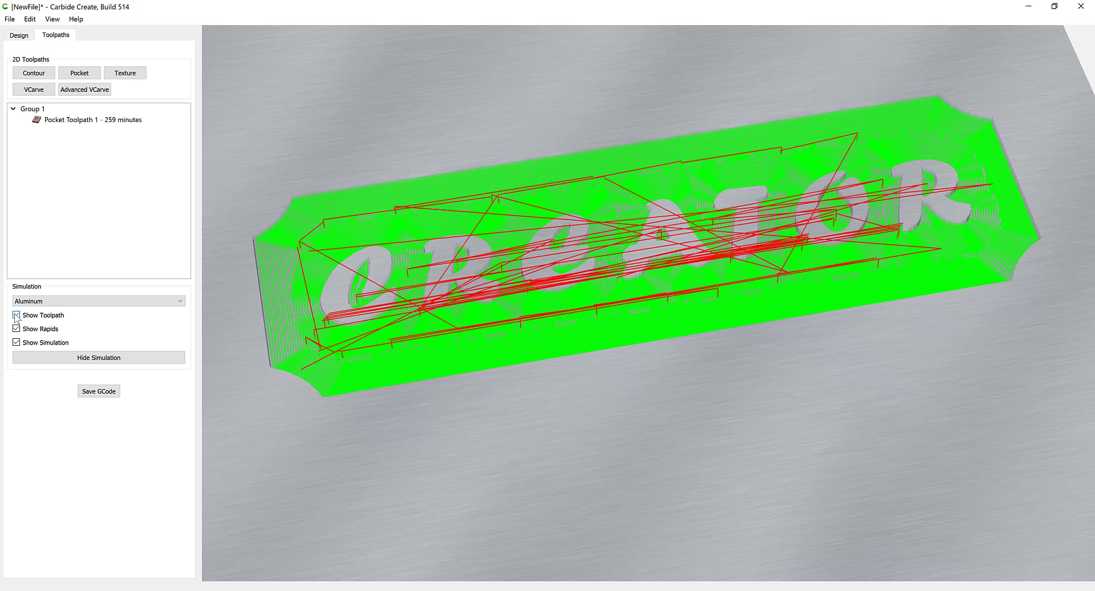
pyautogui.click(16, 316)
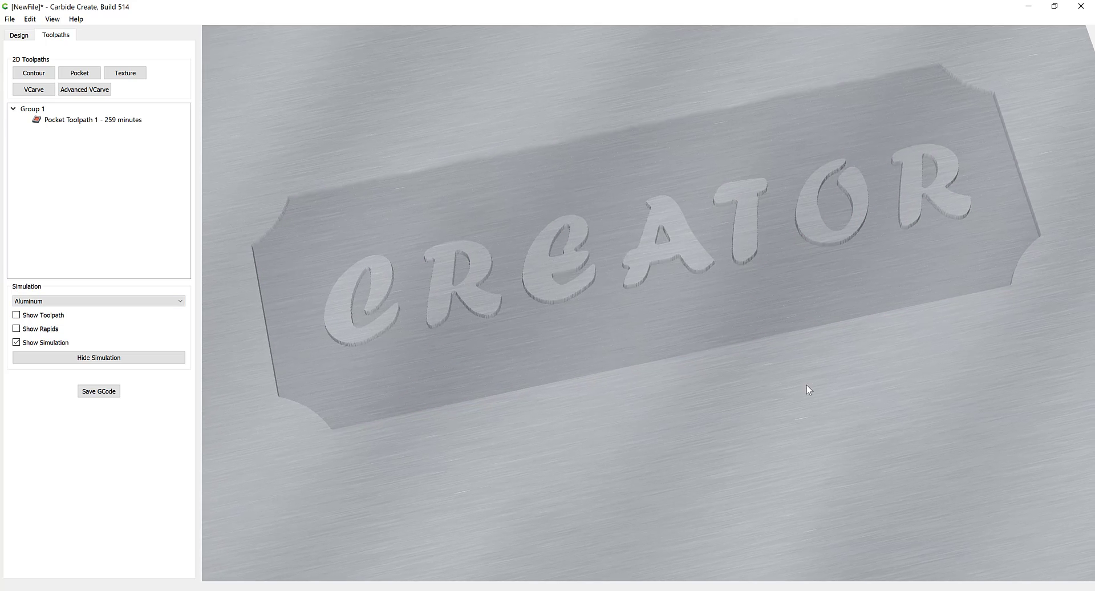
pyautogui.moveTo(806, 385); pyautogui.dragTo(750, 420)
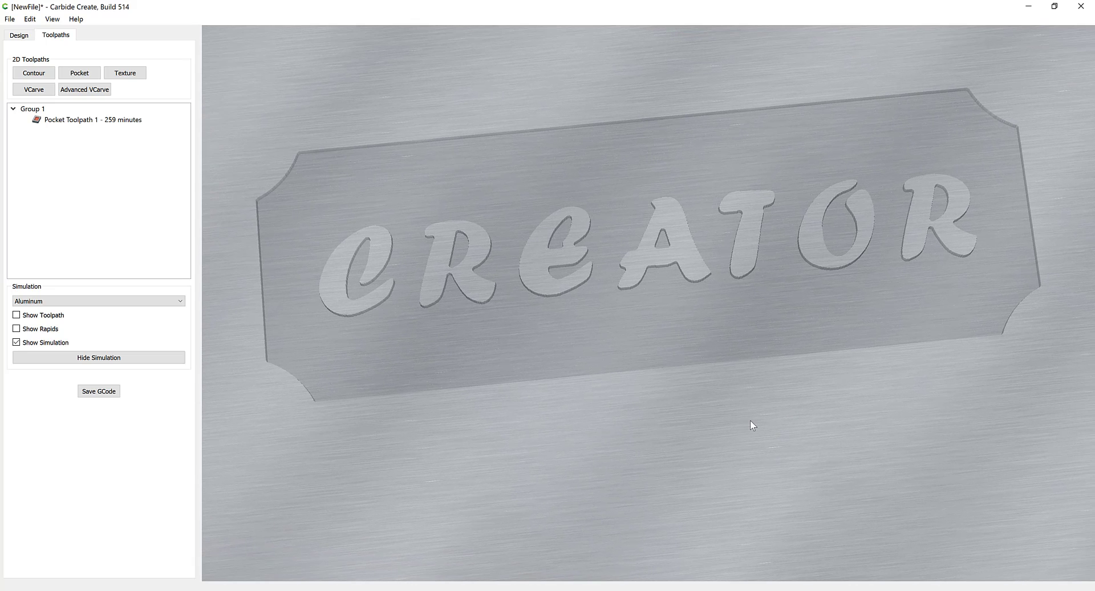
# Reopen Pocket Toolpath 1 and swap its cutter to the #102 End Mill (1/8")
pyautogui.doubleClick(106, 122)
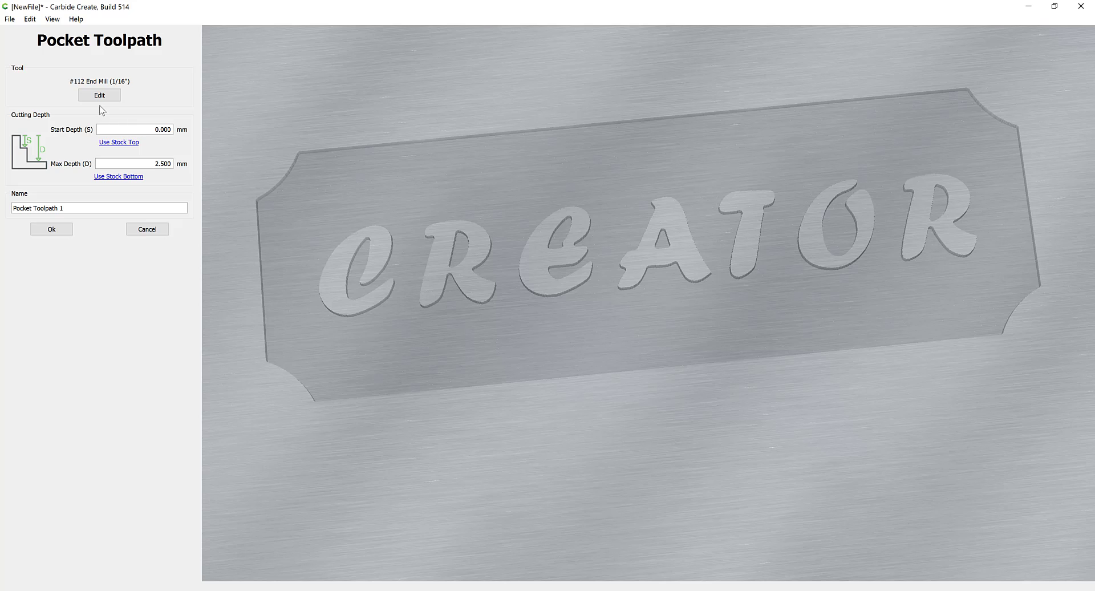
pyautogui.click(100, 94)
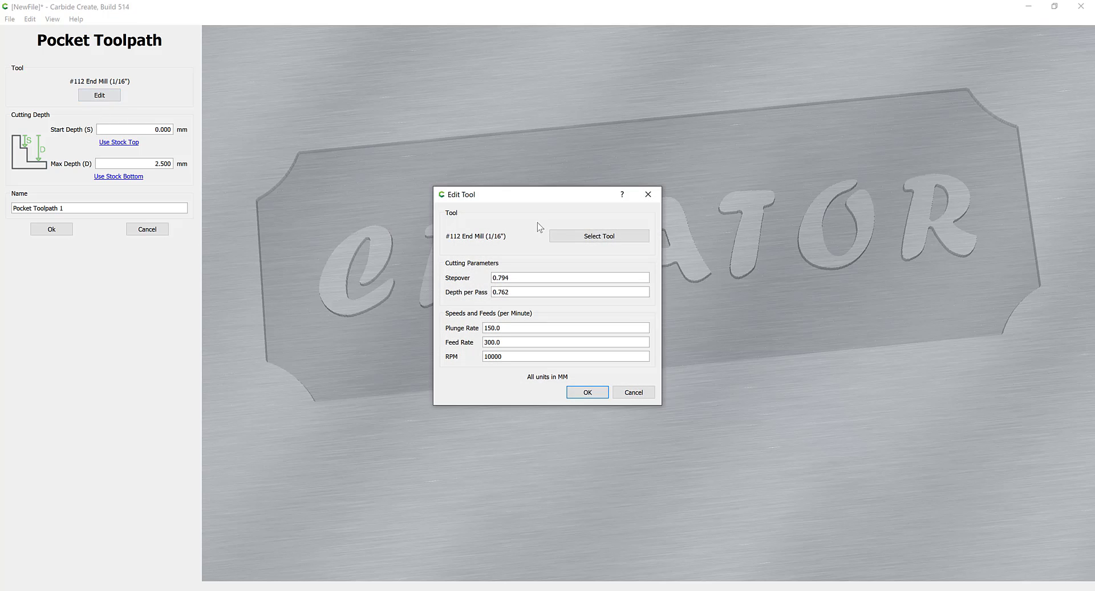
pyautogui.click(561, 237)
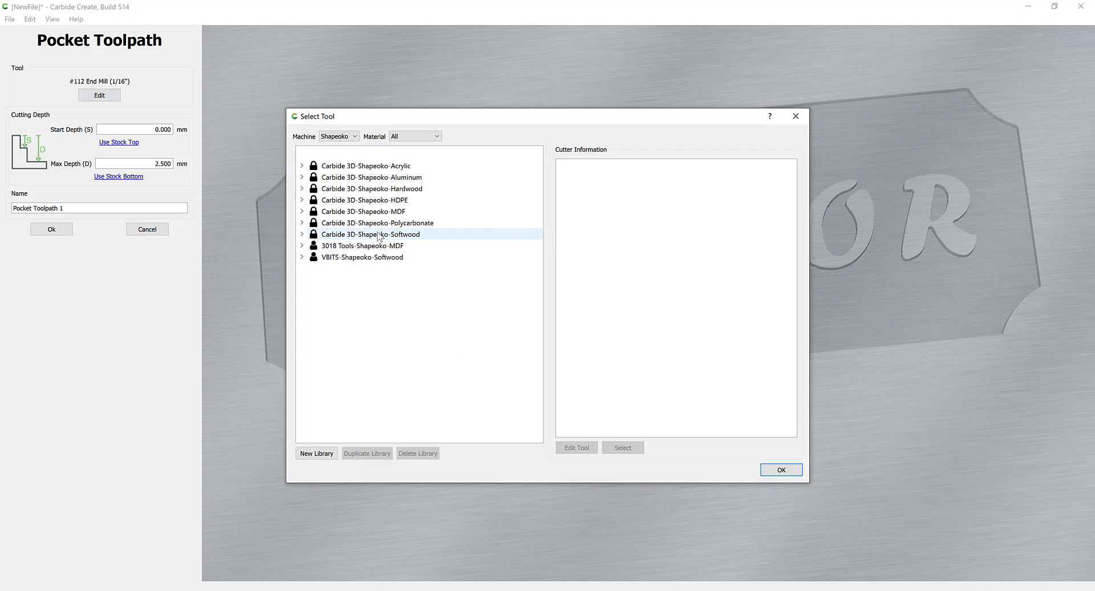
pyautogui.click(302, 234)
pyautogui.click(313, 245)
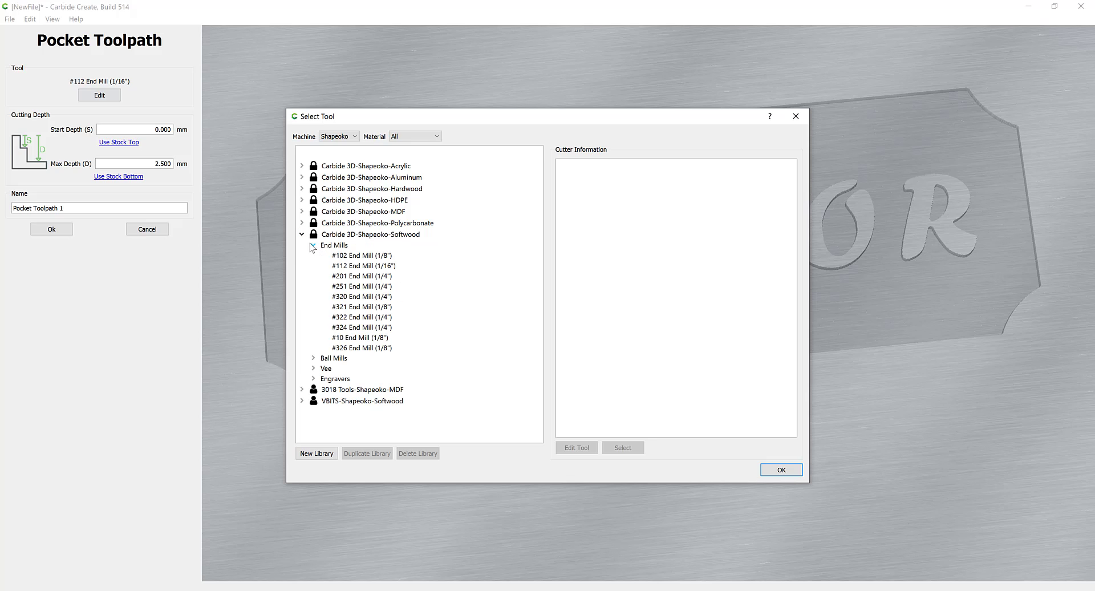
pyautogui.click(375, 256)
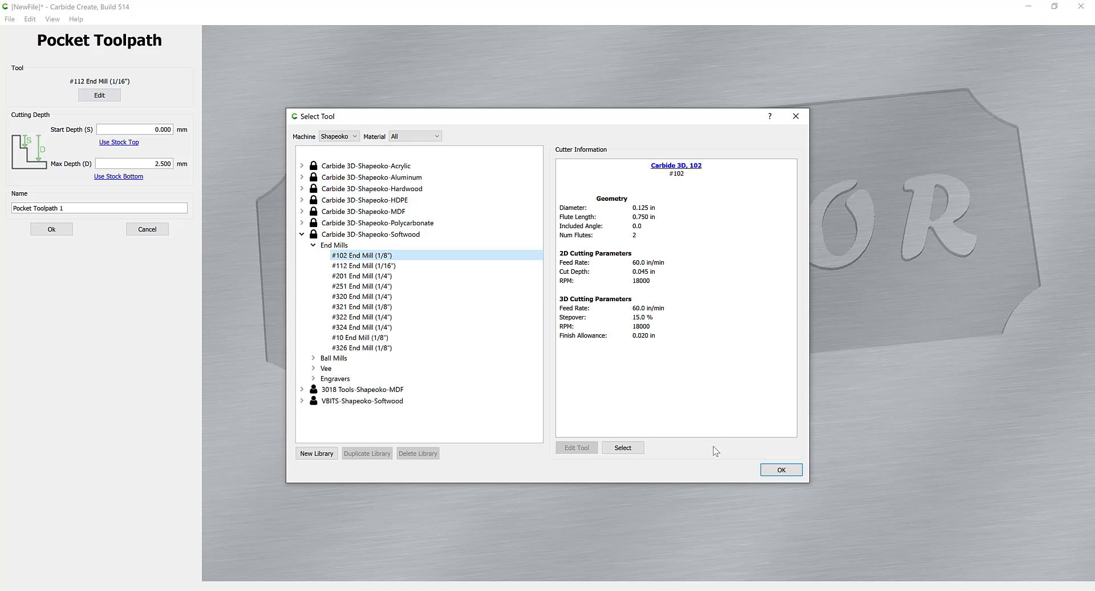
pyautogui.click(780, 470)
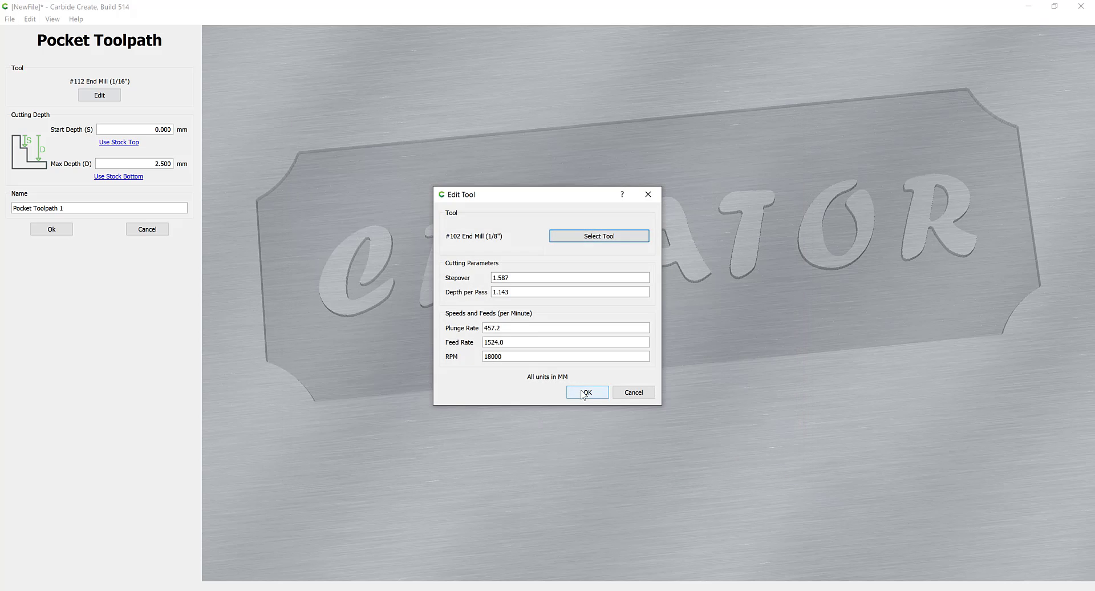
# Set the tool's plunge rate to 150, feed rate to 300 and depth per pass to 0.25
pyautogui.moveTo(506, 328); pyautogui.dragTo(387, 332)
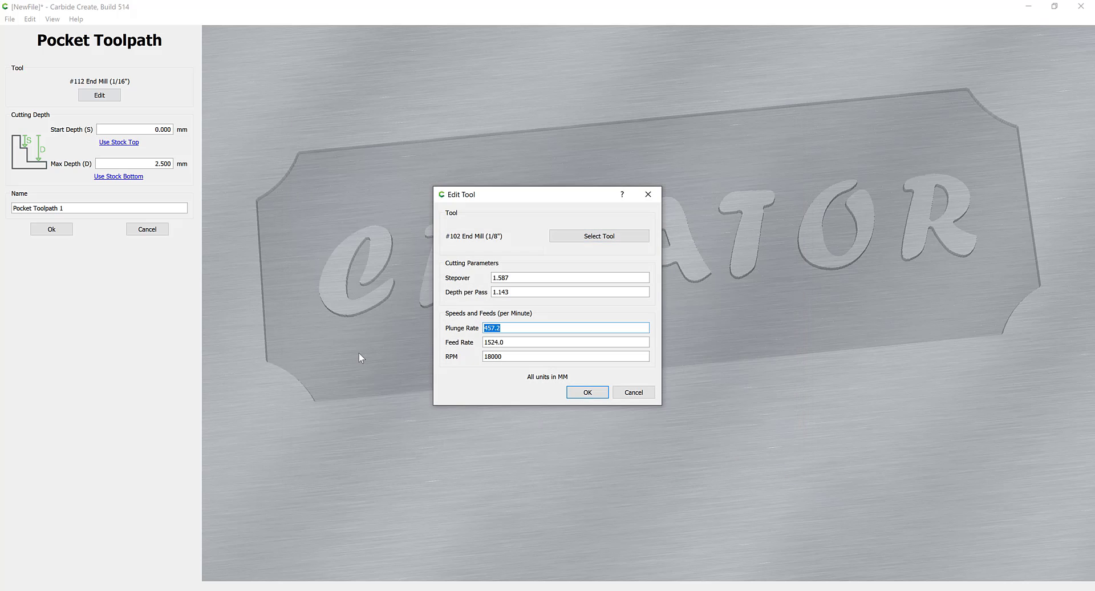
pyautogui.write('150')
pyautogui.press('Tab')
pyautogui.write('300')
pyautogui.moveTo(517, 292); pyautogui.dragTo(430, 300)
pyautogui.press('End')
pyautogui.press('BackSpace')
pyautogui.press('BackSpace')
pyautogui.press('BackSpace')
pyautogui.press('BackSpace')
pyautogui.press('BackSpace')
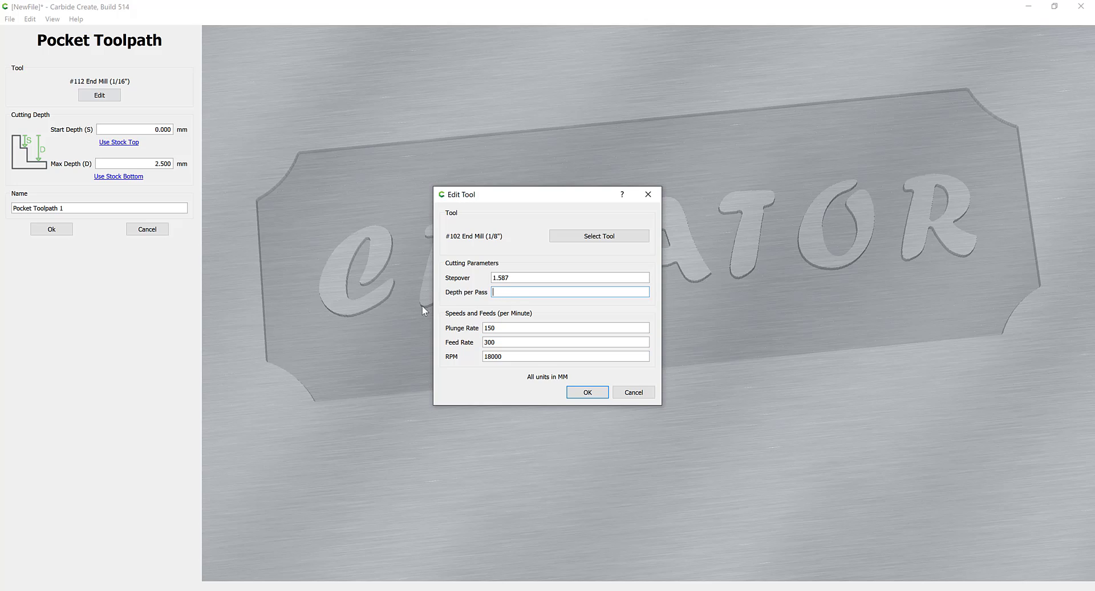
pyautogui.write('0.25')
# Save Pocket Toolpath 1's new tool settings at a 312-minute estimate and view its 3D simulation
pyautogui.click(586, 392)
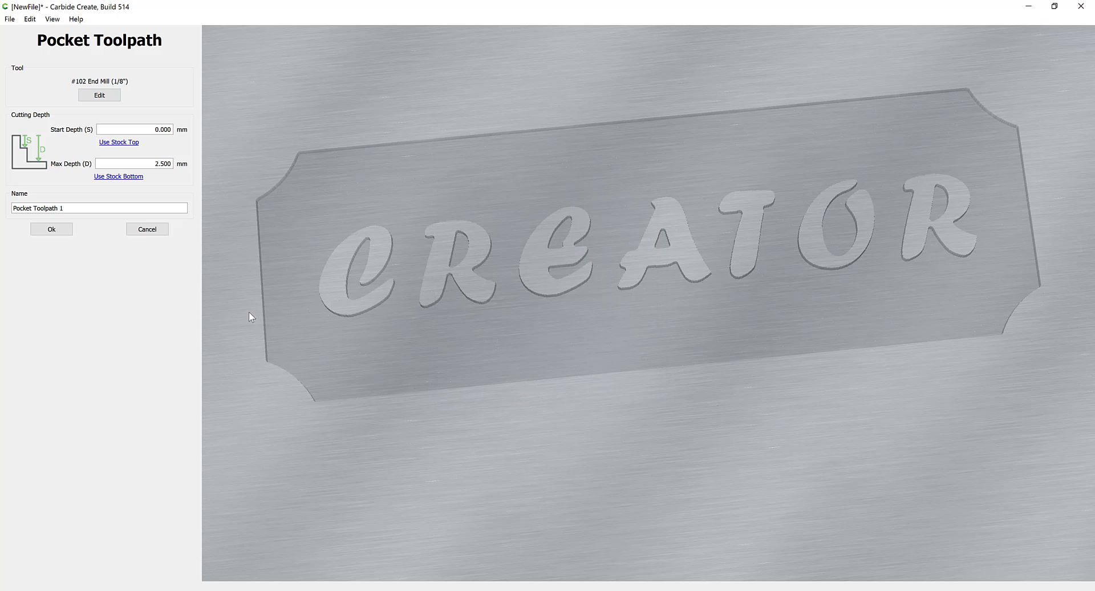
pyautogui.click(50, 230)
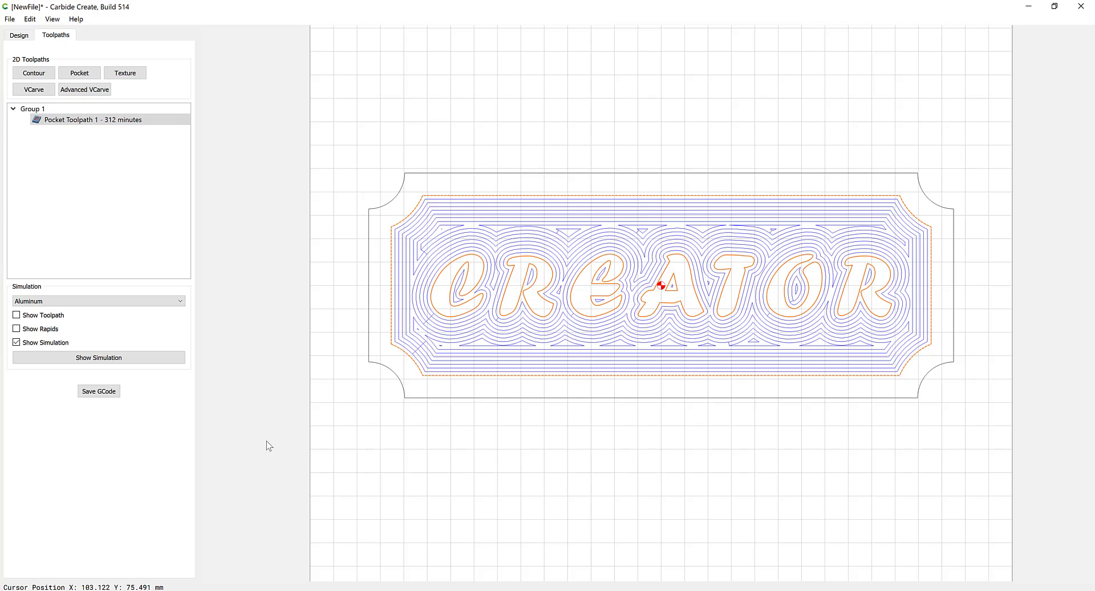
pyautogui.click(89, 358)
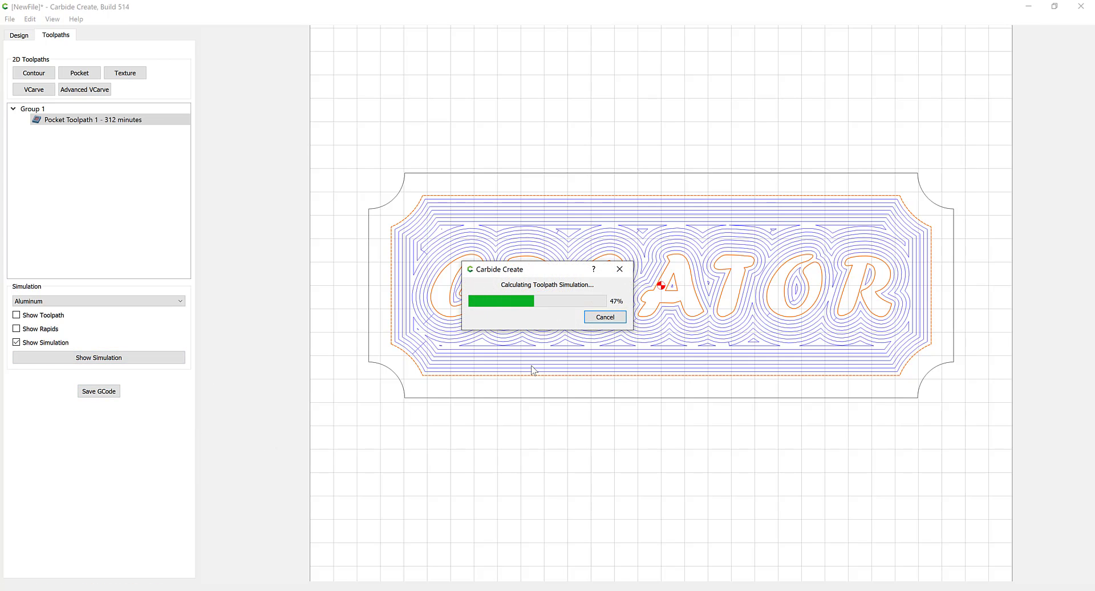
pyautogui.scroll(5, 627, 352)
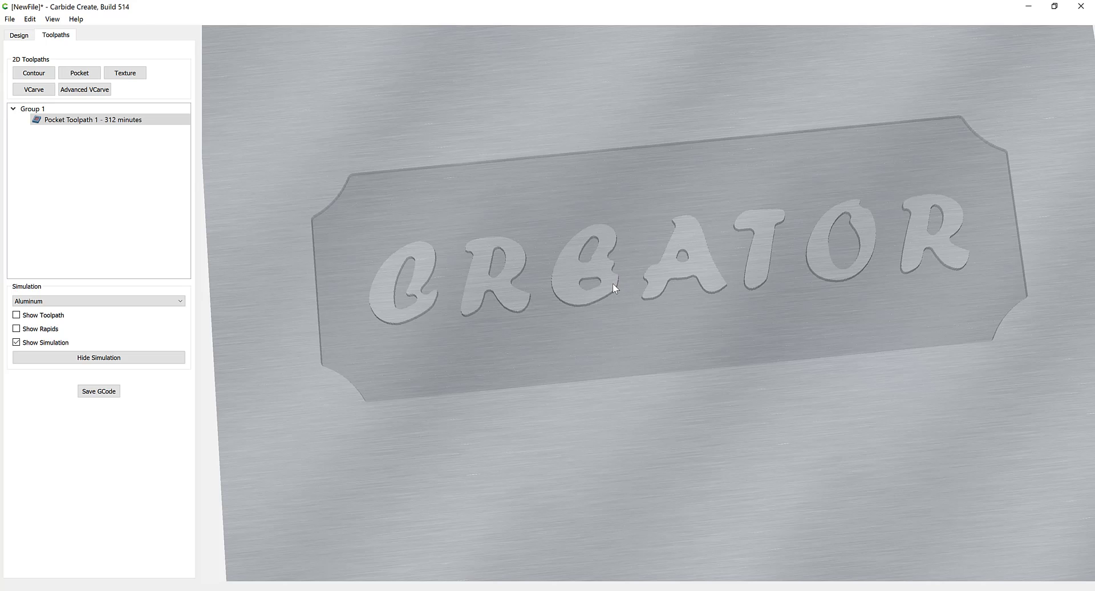
pyautogui.scroll(-2, 613, 284)
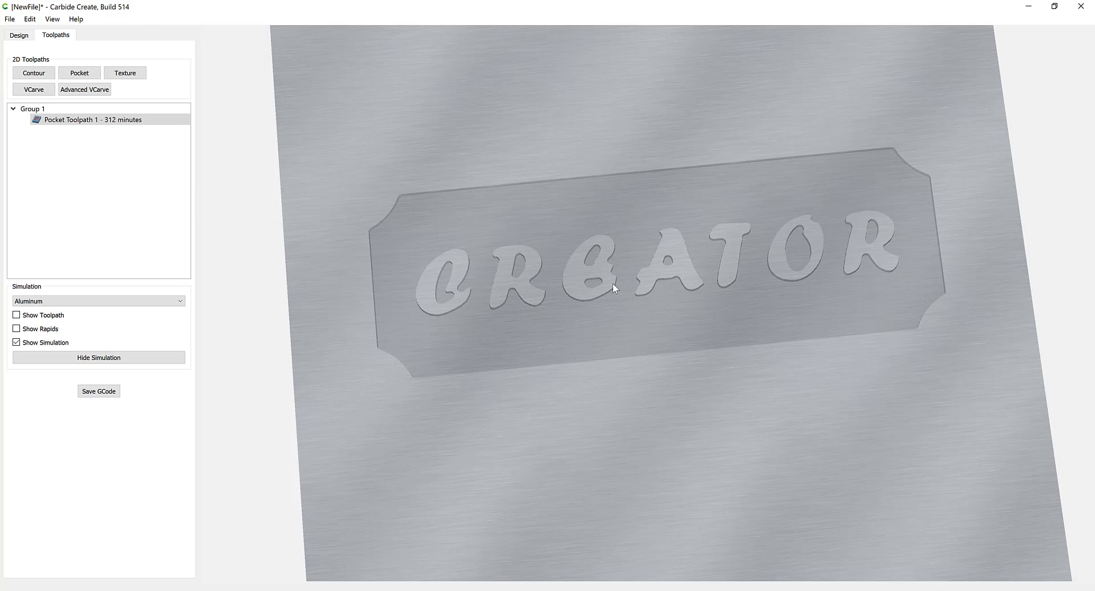
# Switch Pocket Toolpath 1 to the #112 End Mill (1/16") from the Shapeoko Softwood library
pyautogui.doubleClick(107, 120)
pyautogui.click(99, 95)
pyautogui.click(555, 238)
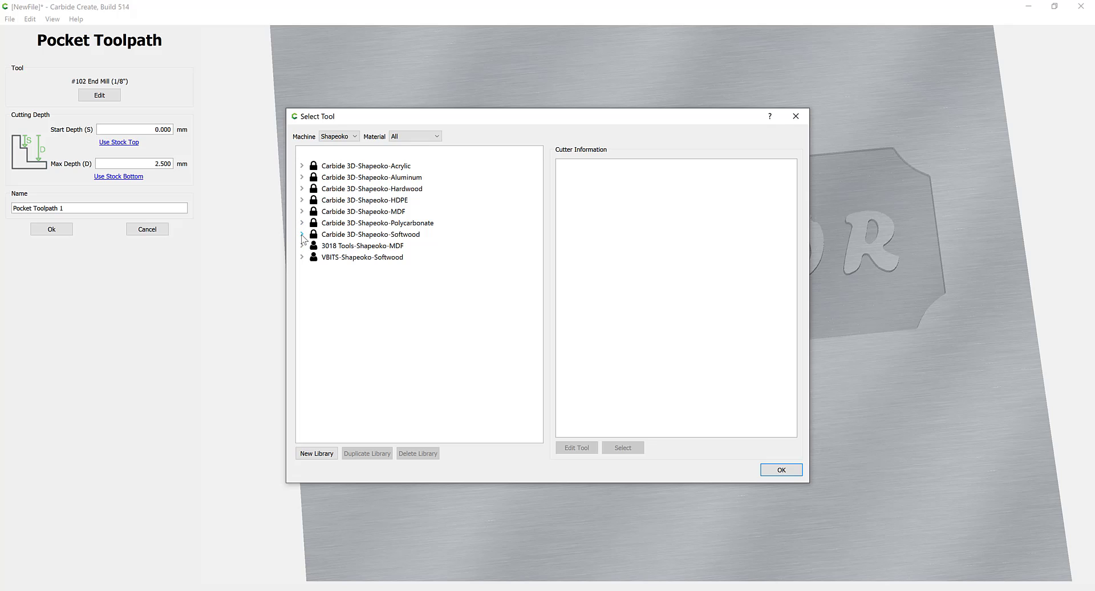
pyautogui.click(301, 234)
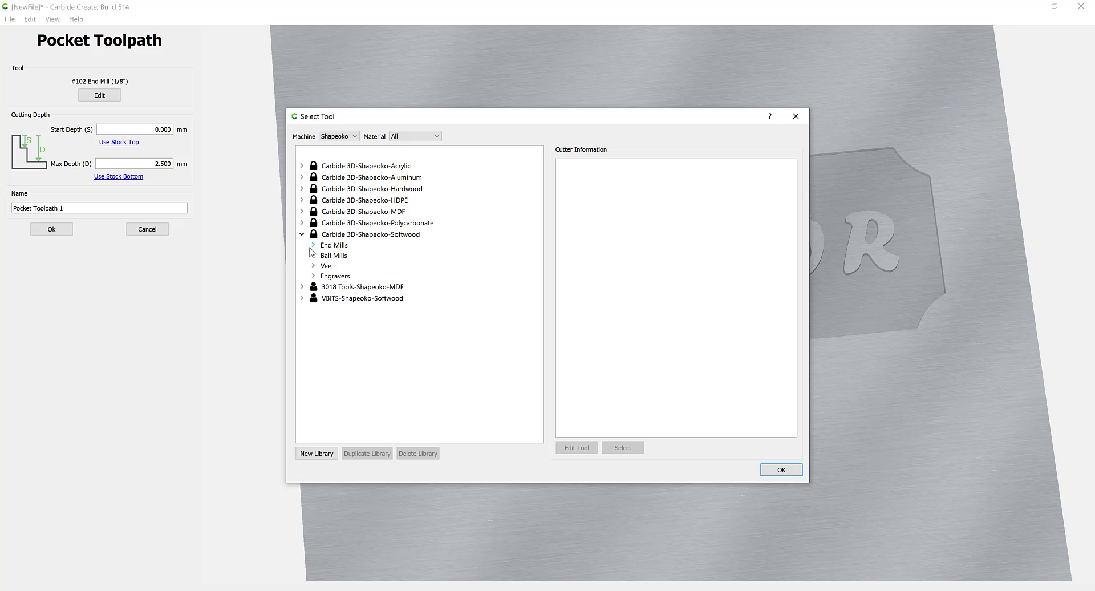
pyautogui.click(314, 245)
pyautogui.click(359, 266)
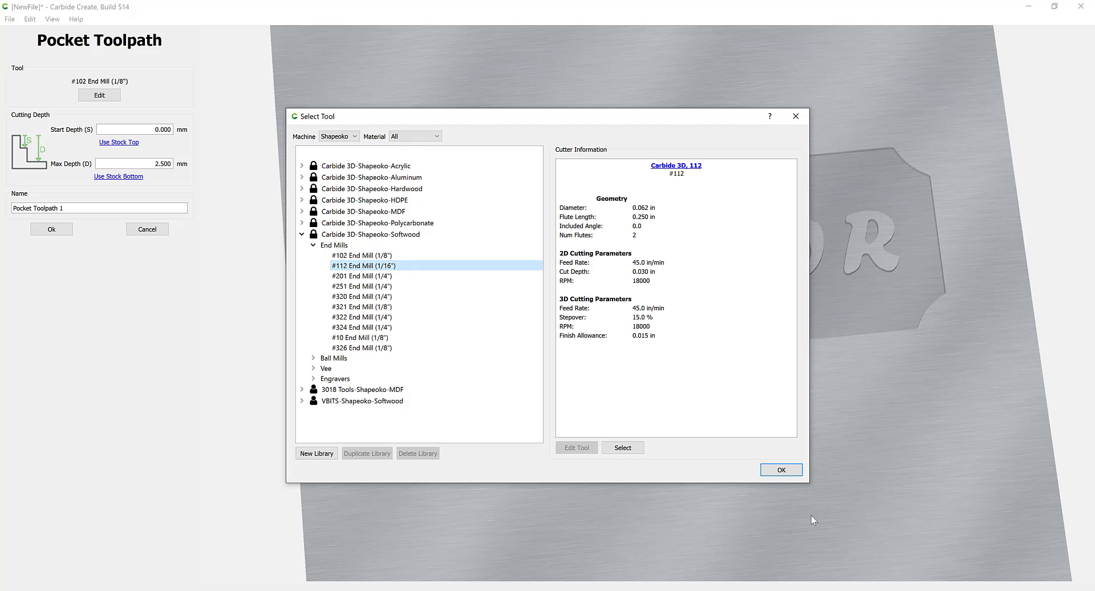
pyautogui.click(771, 470)
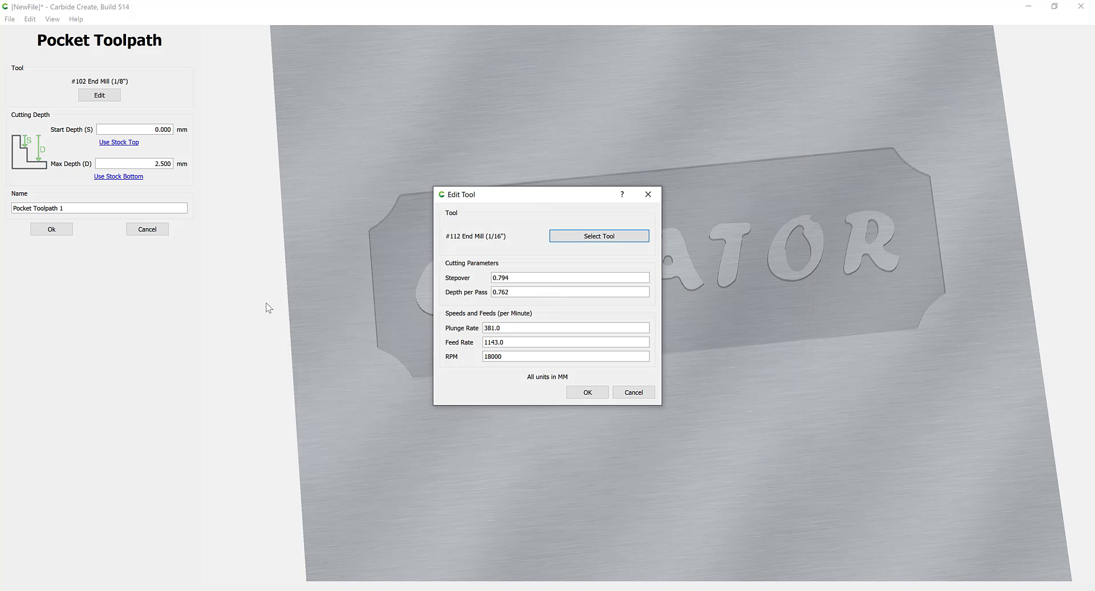
# Set 0.25 mm depth per pass, 150 plunge, 300 feed and 10000 RPM, then save the toolpath
pyautogui.click(518, 291)
pyautogui.moveTo(518, 291); pyautogui.dragTo(500, 294)
pyautogui.write('25')
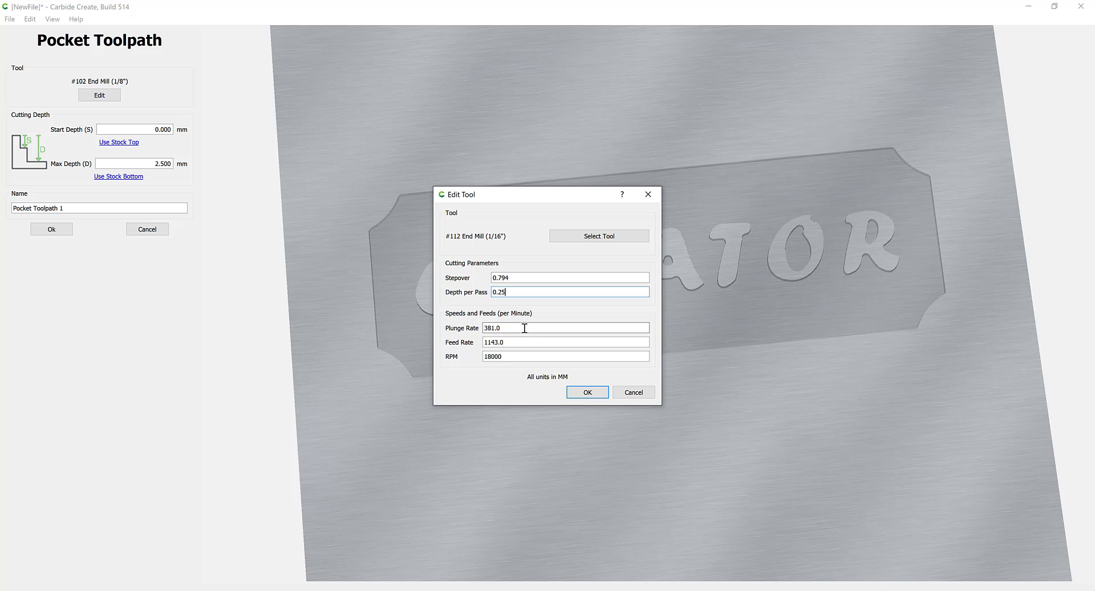
pyautogui.moveTo(513, 330); pyautogui.dragTo(440, 333)
pyautogui.write('150')
pyautogui.press('Tab')
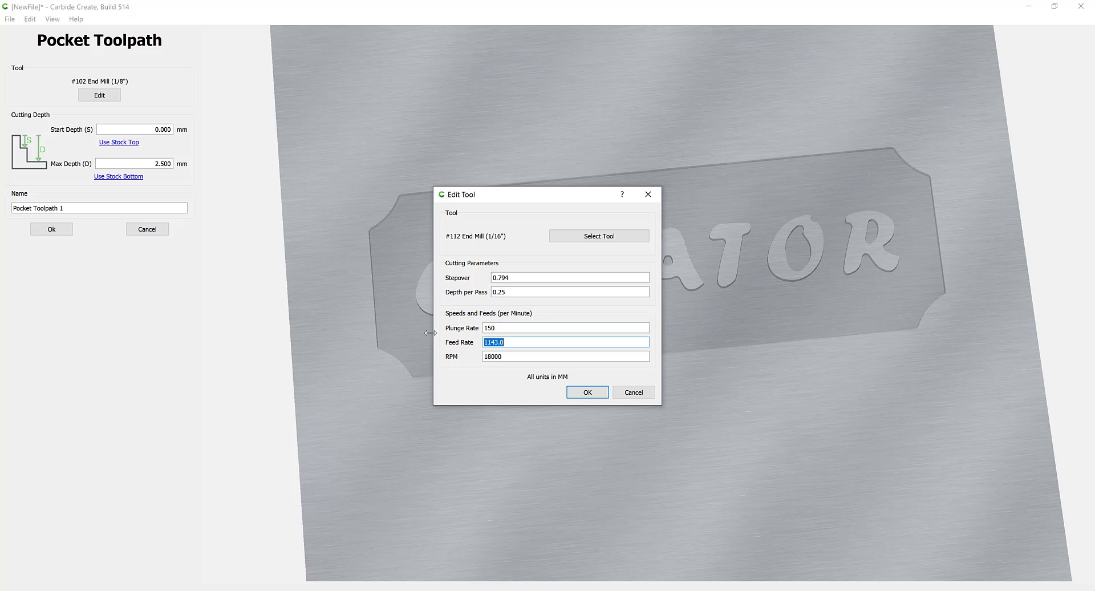
pyautogui.write('300')
pyautogui.moveTo(537, 357); pyautogui.dragTo(401, 359)
pyautogui.write('10000')
pyautogui.click(585, 391)
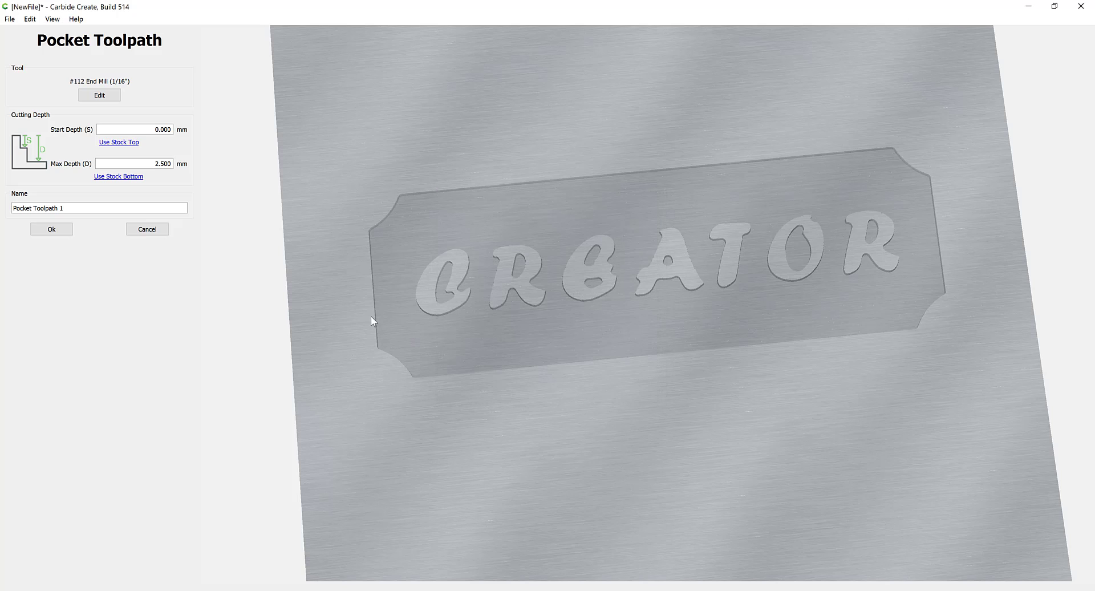
pyautogui.click(66, 231)
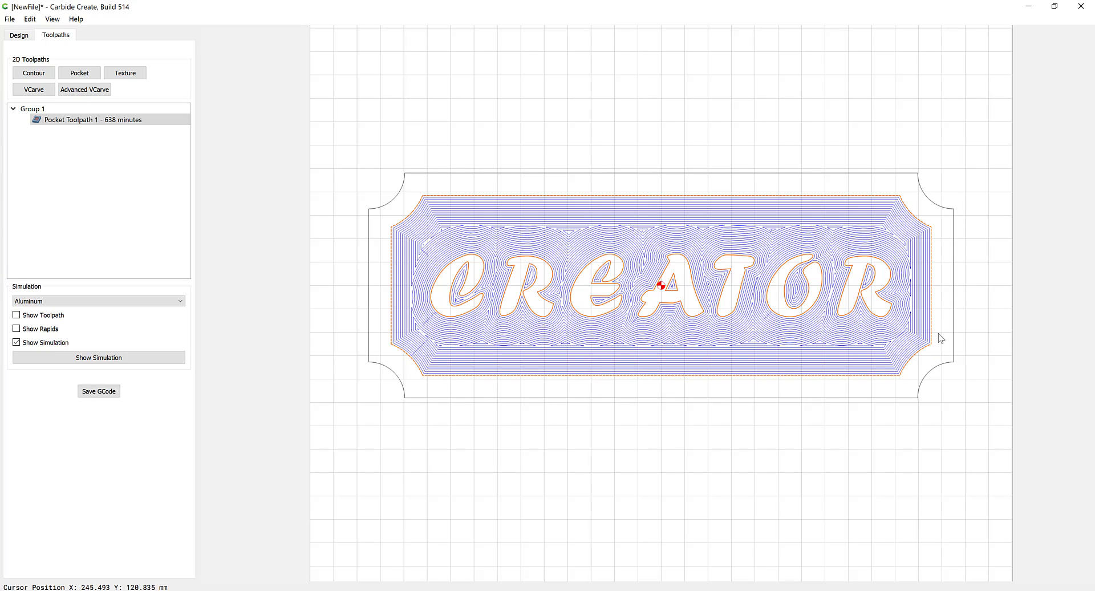
# Simulate the pocket and orbit the plate to inspect the raised CREATOR letters in the recessed panel
pyautogui.click(93, 357)
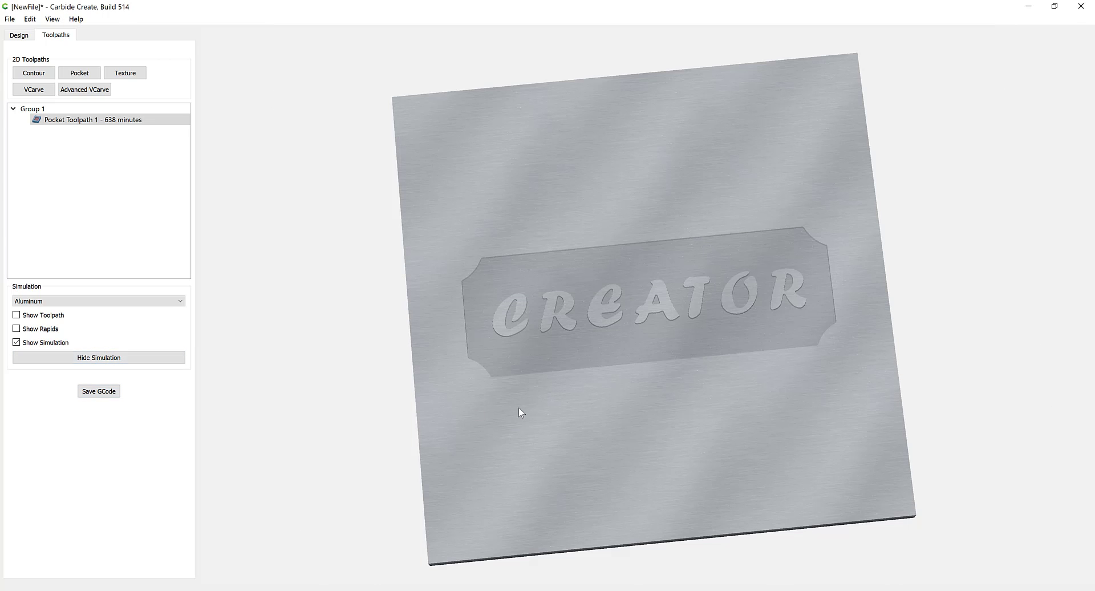
pyautogui.scroll(5, 578, 439)
pyautogui.moveTo(652, 362); pyautogui.dragTo(724, 289)
pyautogui.moveTo(441, 352); pyautogui.dragTo(865, 393)
pyautogui.scroll(-2, 763, 390)
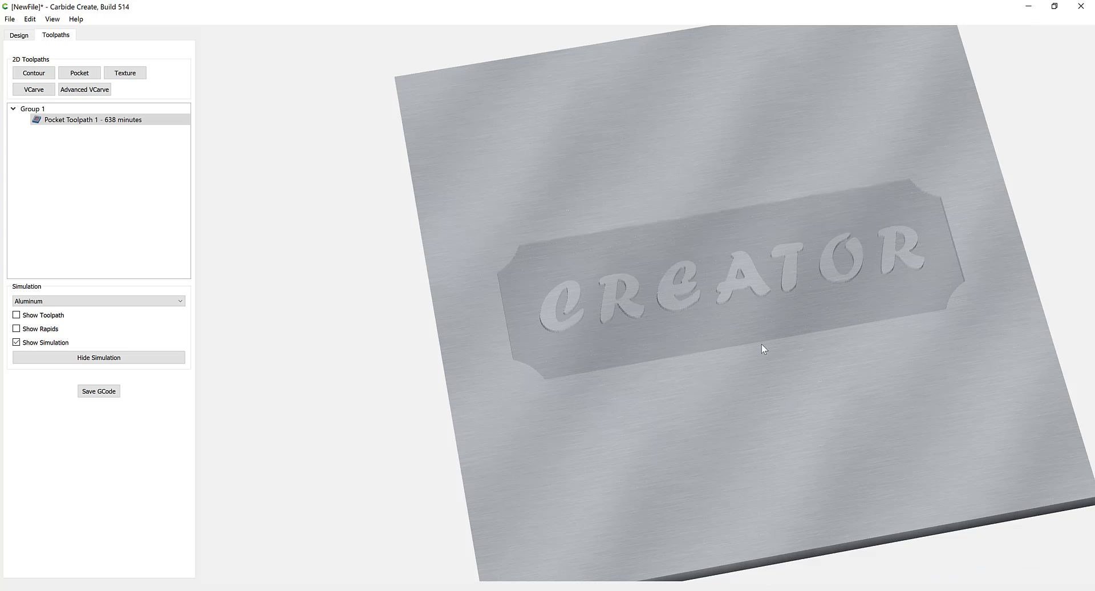
pyautogui.moveTo(761, 344)
pyautogui.mouseDown()
pyautogui.moveTo(717, 347)
pyautogui.moveTo(755, 363)
pyautogui.moveTo(755, 340)
pyautogui.mouseUp()
# Change Pocket Toolpath 1's depth per pass from 0.25 to 0.5 mm, re-estimated at 322 minutes
pyautogui.doubleClick(147, 120)
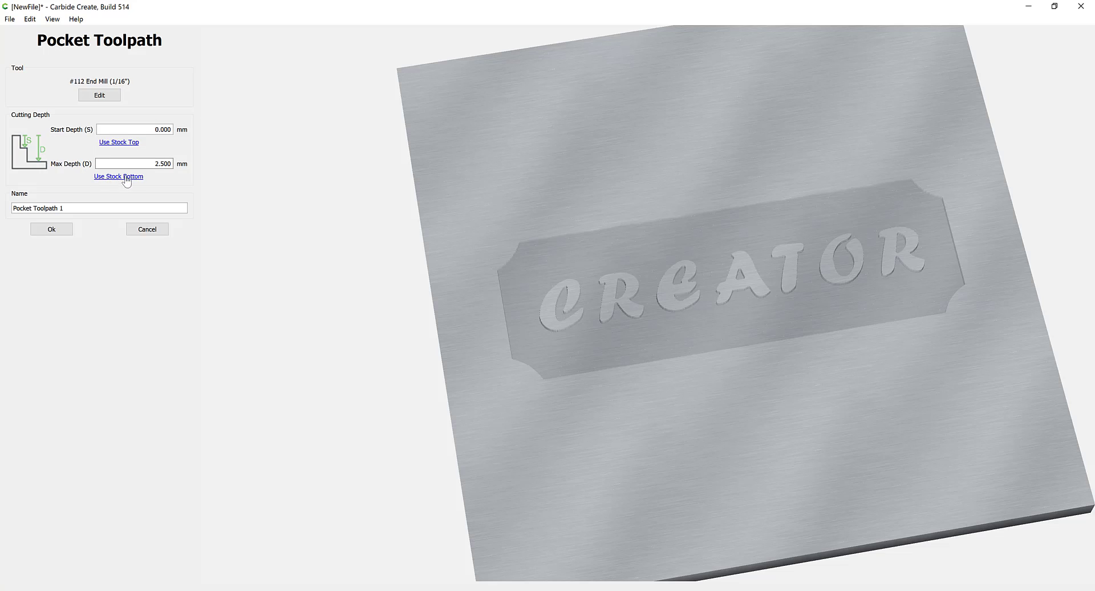
pyautogui.click(116, 98)
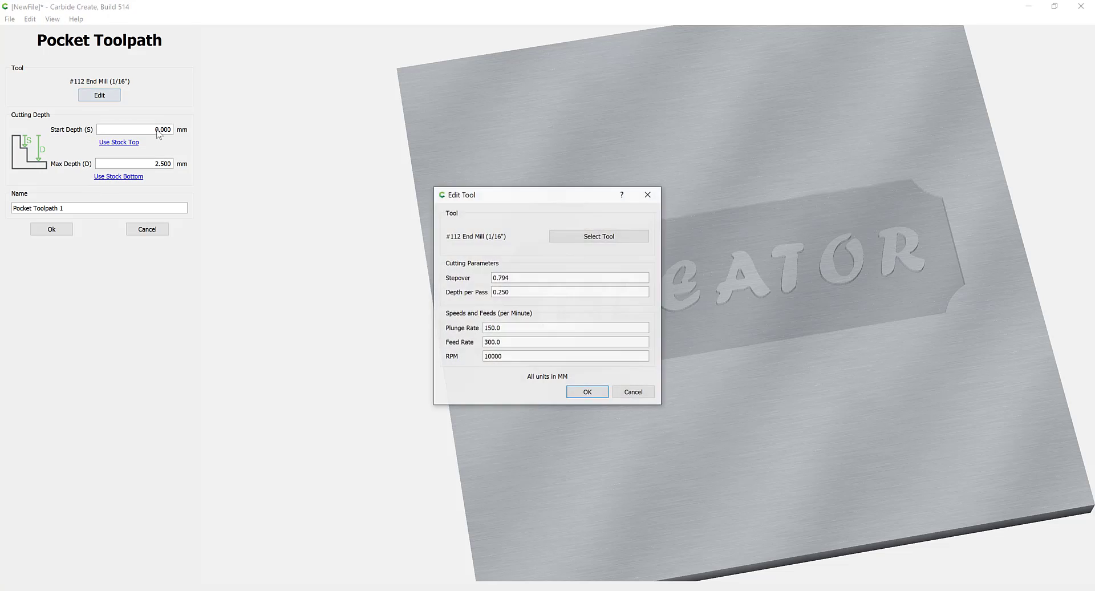
pyautogui.click(534, 292)
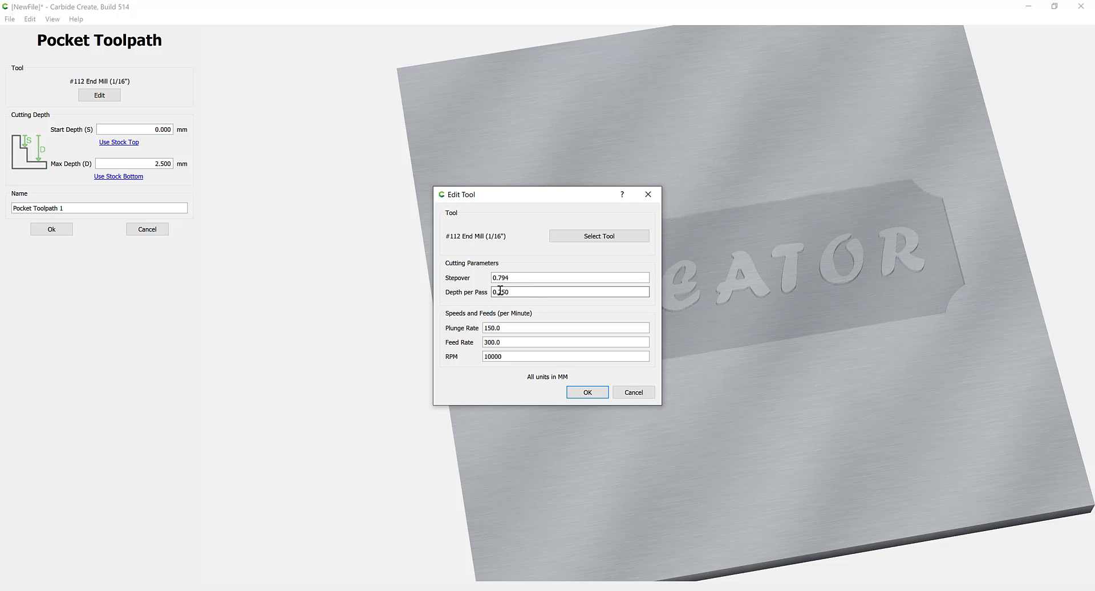
pyautogui.moveTo(498, 291); pyautogui.dragTo(514, 291)
pyautogui.write('5')
pyautogui.click(585, 393)
pyautogui.click(49, 231)
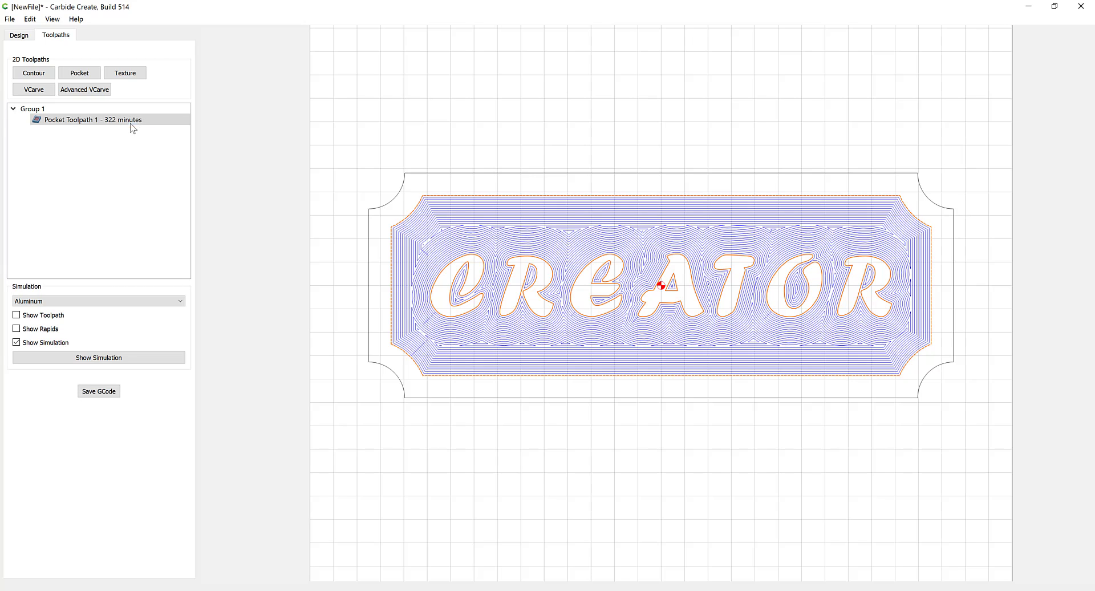
# Review the pocket simulation with toolpaths and rapids overlaid, then return to the 2D view
pyautogui.click(130, 123)
pyautogui.moveTo(616, 468)
pyautogui.mouseDown()
pyautogui.moveTo(660, 434)
pyautogui.moveTo(679, 383)
pyautogui.moveTo(617, 477)
pyautogui.mouseUp()
pyautogui.click(64, 359)
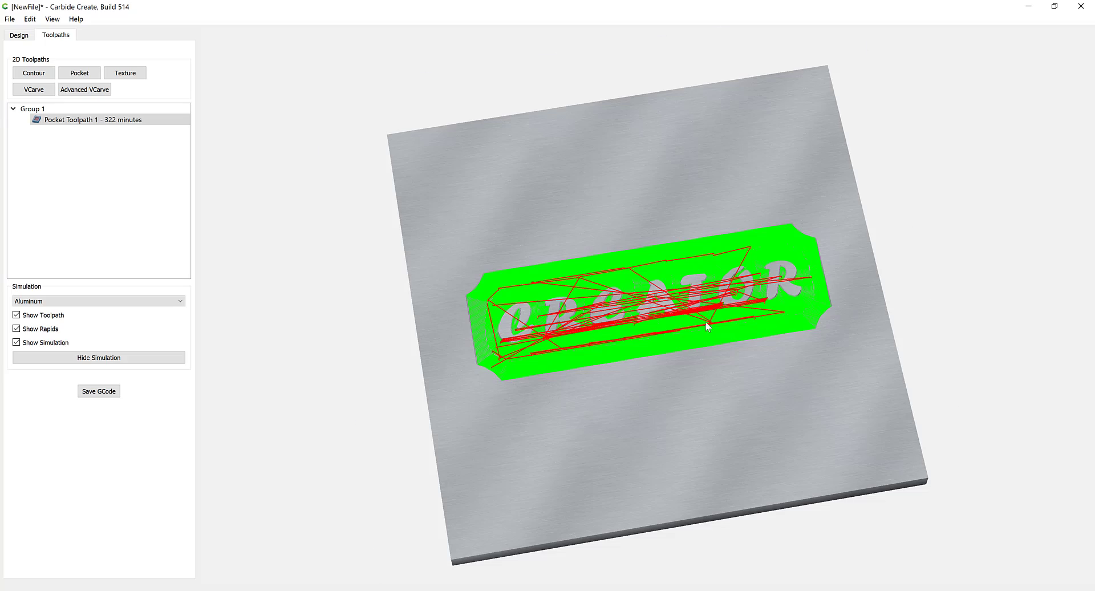
pyautogui.scroll(5, 702, 330)
pyautogui.moveTo(628, 469); pyautogui.dragTo(657, 453)
pyautogui.scroll(-5, 624, 406)
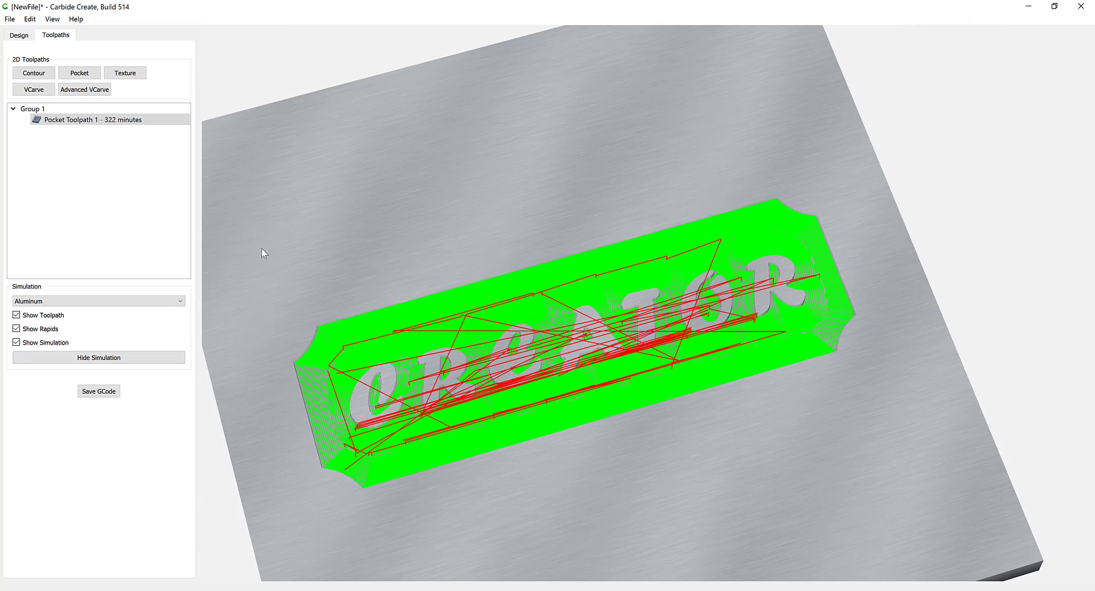
pyautogui.click(97, 359)
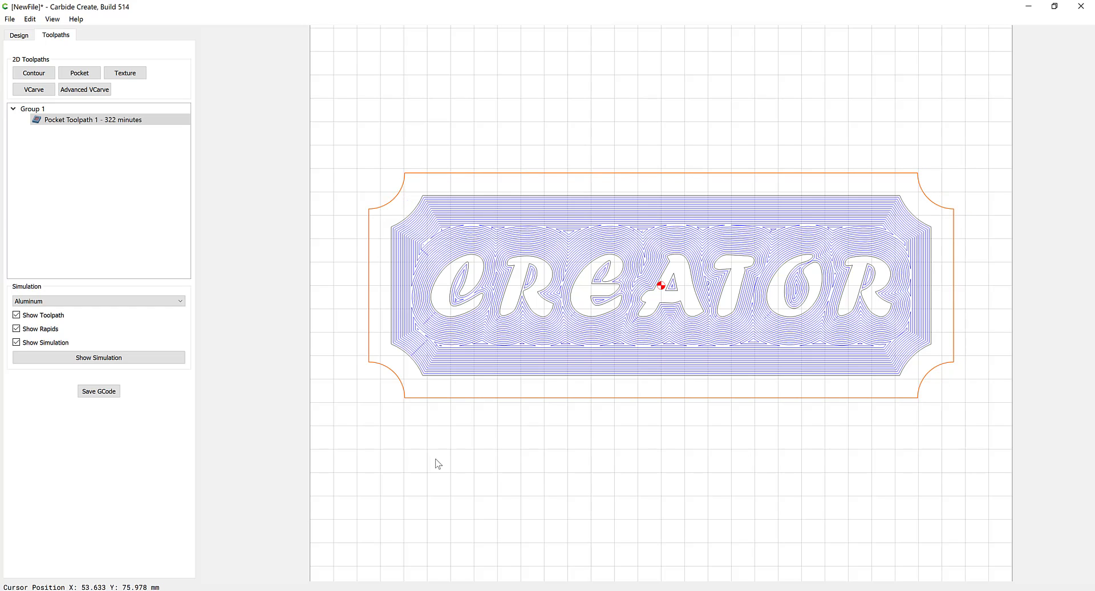
# Verify the stock thickness is 12 mm in Job Setup, then select the sign's outer outline
pyautogui.click(17, 36)
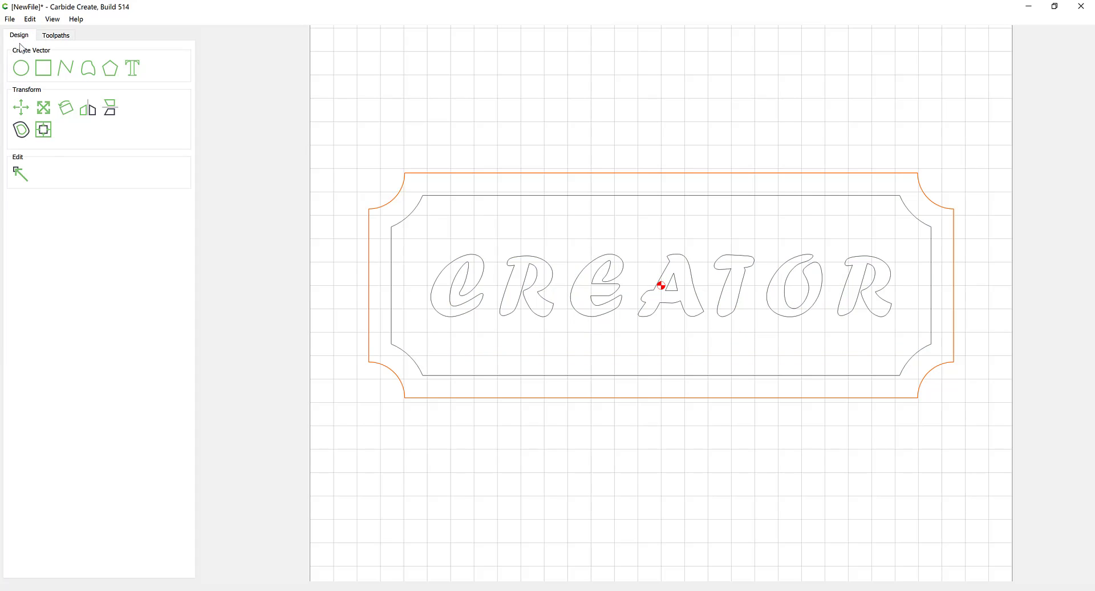
pyautogui.click(312, 313)
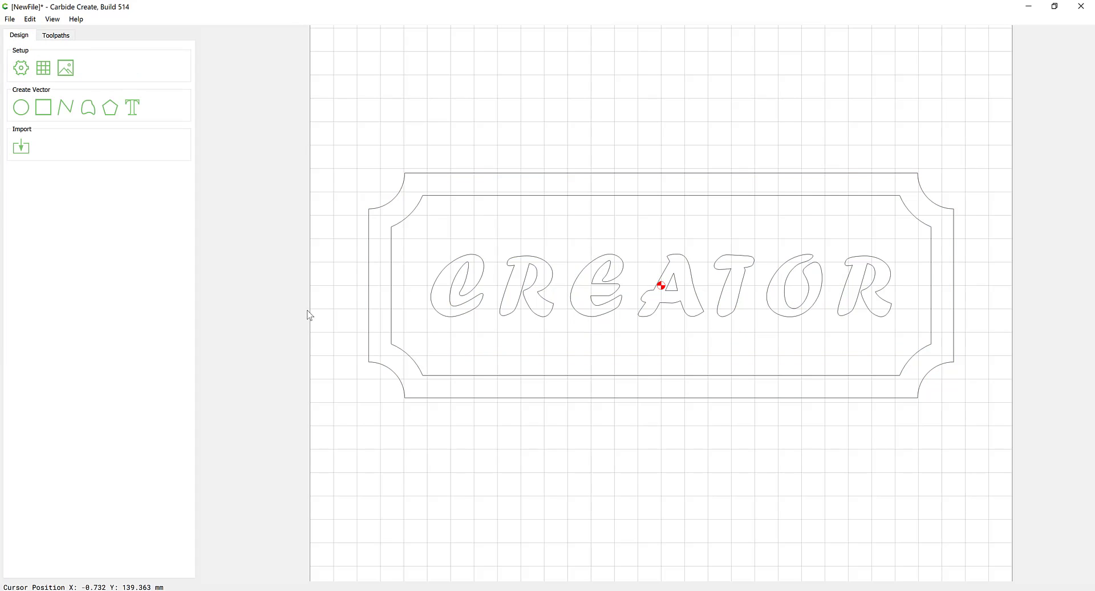
pyautogui.click(21, 70)
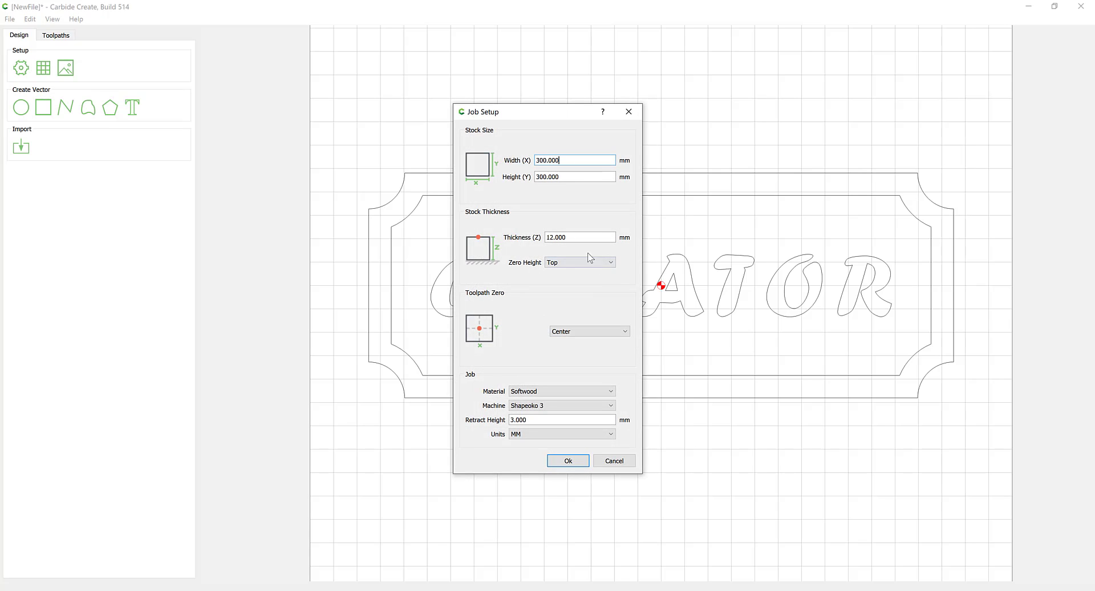
pyautogui.moveTo(577, 237); pyautogui.dragTo(529, 240)
pyautogui.click(614, 461)
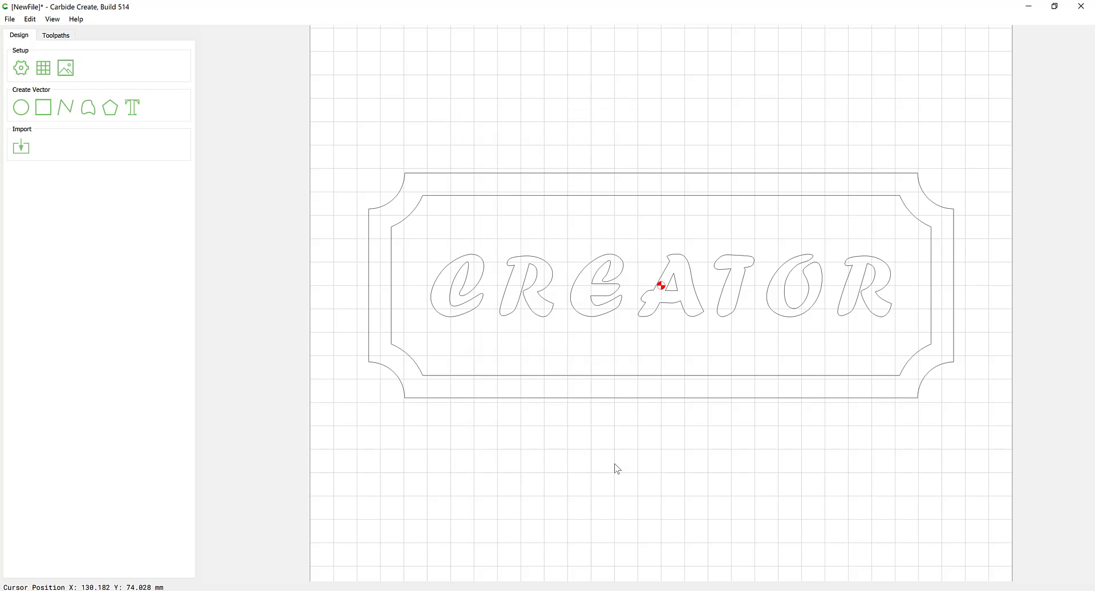
pyautogui.click(367, 321)
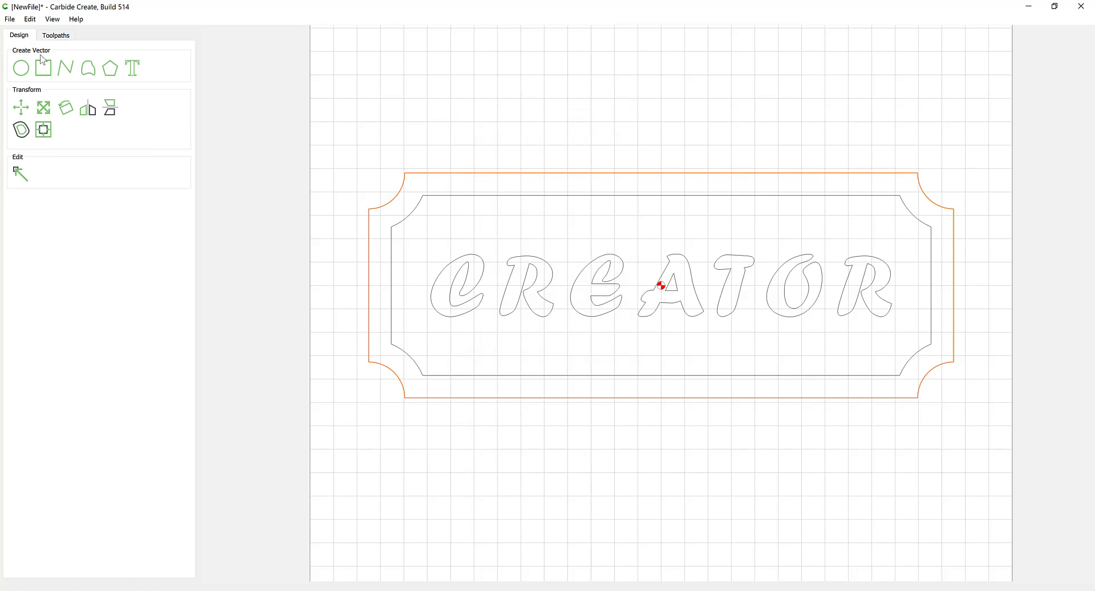
# Start a pocket toolpath on the outer outline with a 12 mm max depth
pyautogui.click(56, 35)
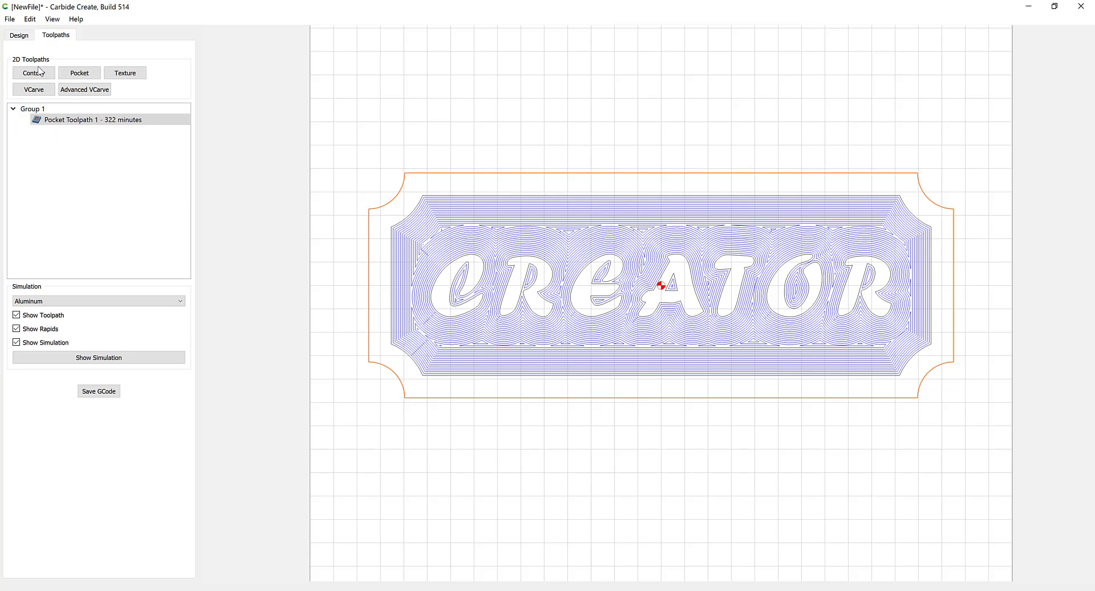
pyautogui.click(76, 71)
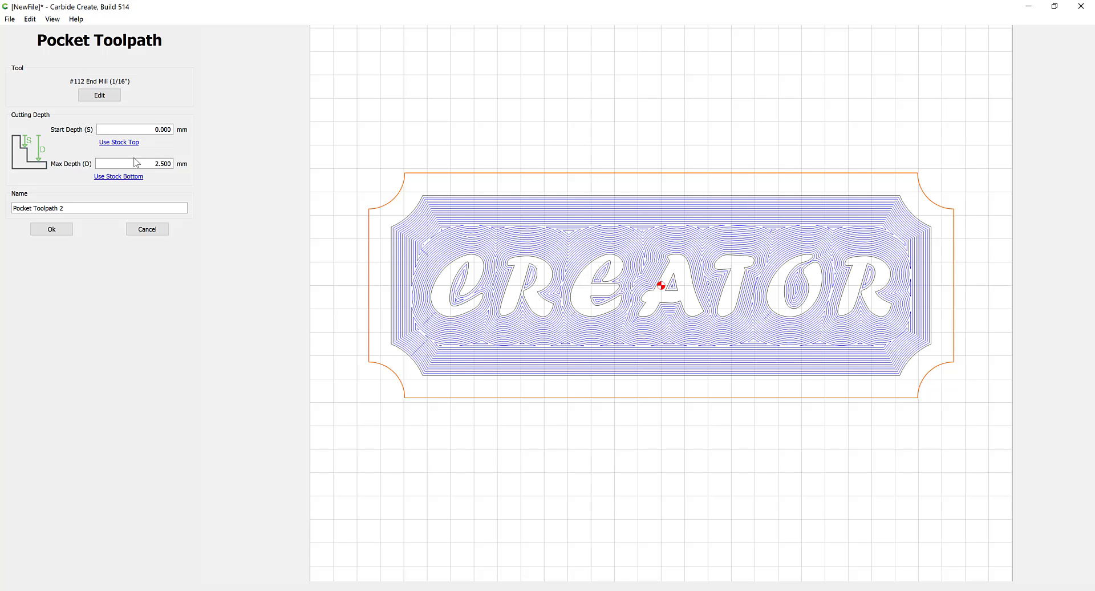
pyautogui.doubleClick(163, 164)
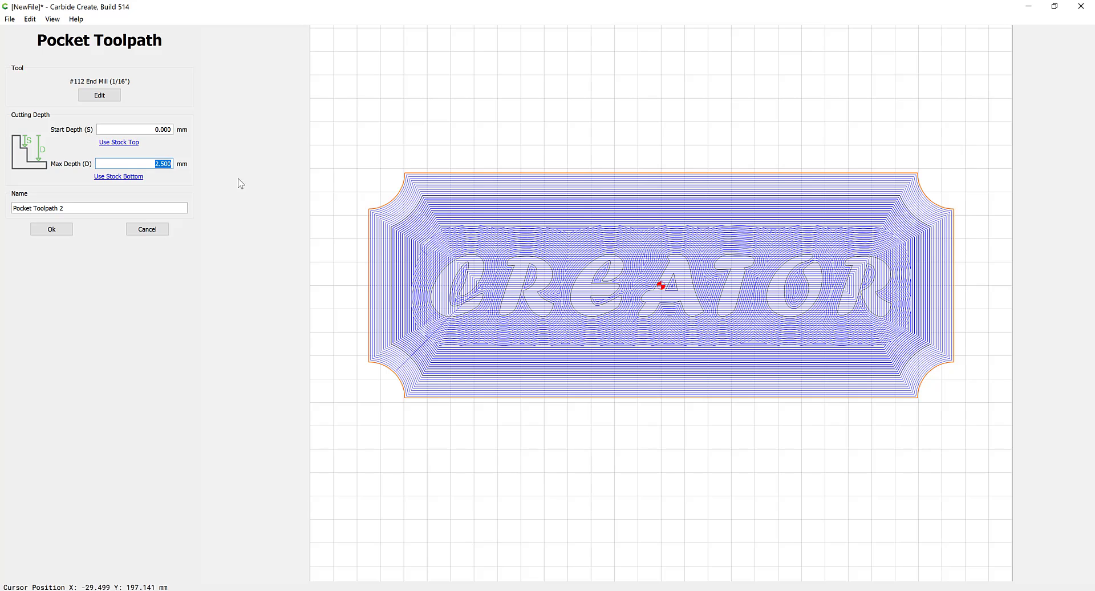
pyautogui.write('12')
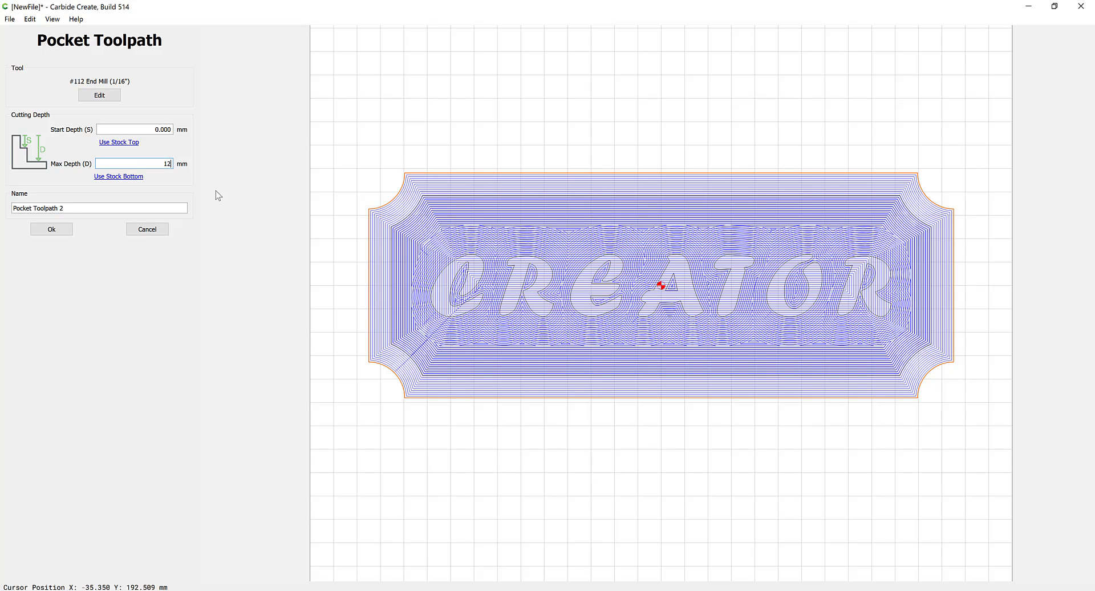
# Set the tool to 150 plunge, 300 feed, 10000 RPM and 0.5 mm depth per pass
pyautogui.click(110, 99)
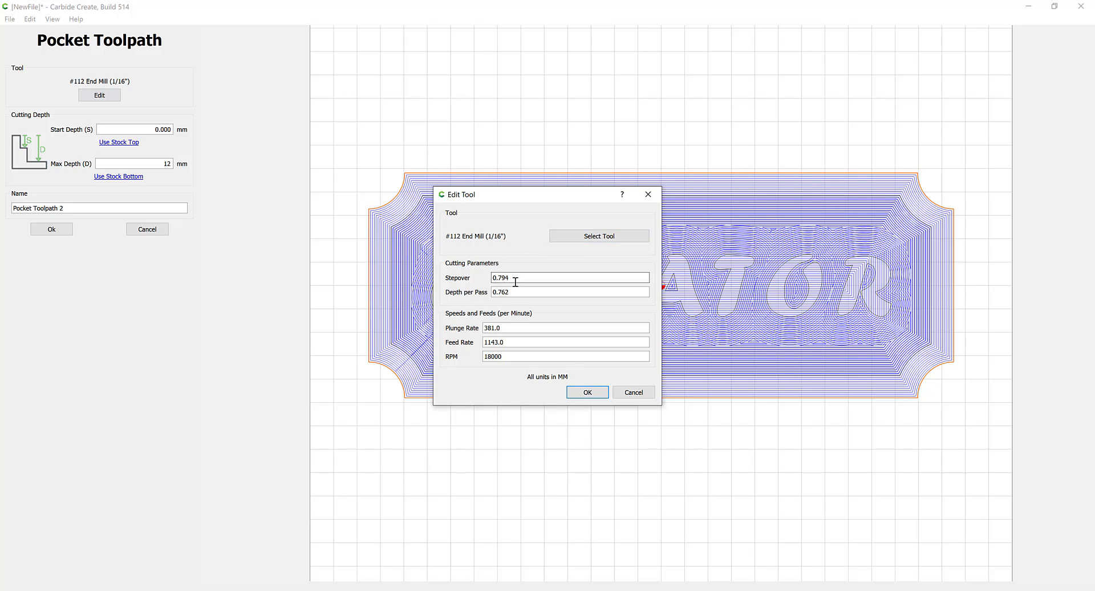
pyautogui.doubleClick(507, 329)
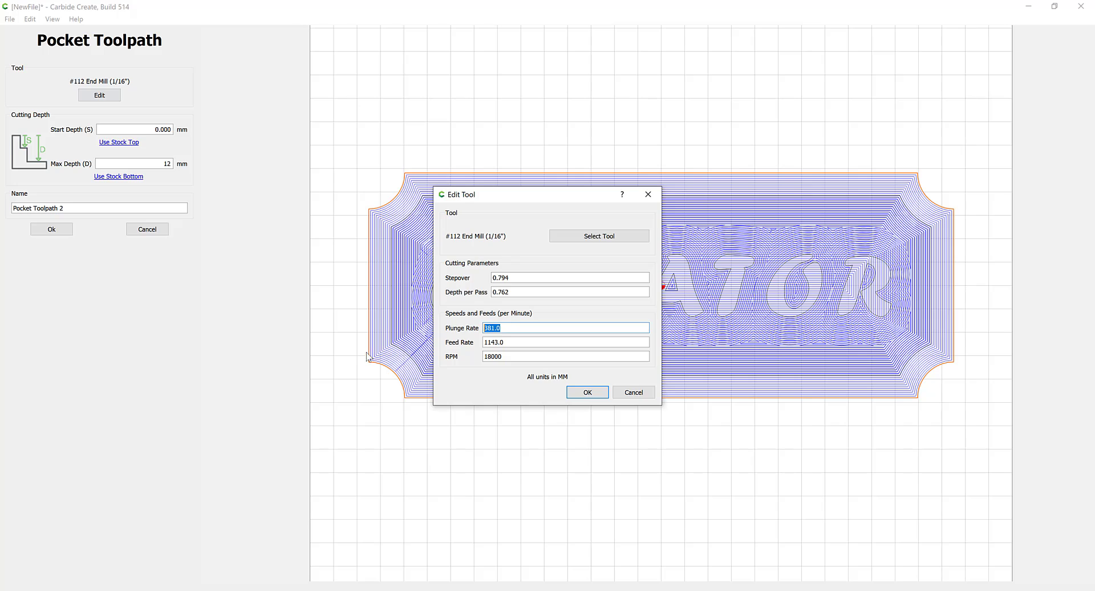
pyautogui.write('150')
pyautogui.press('Tab')
pyautogui.write('300')
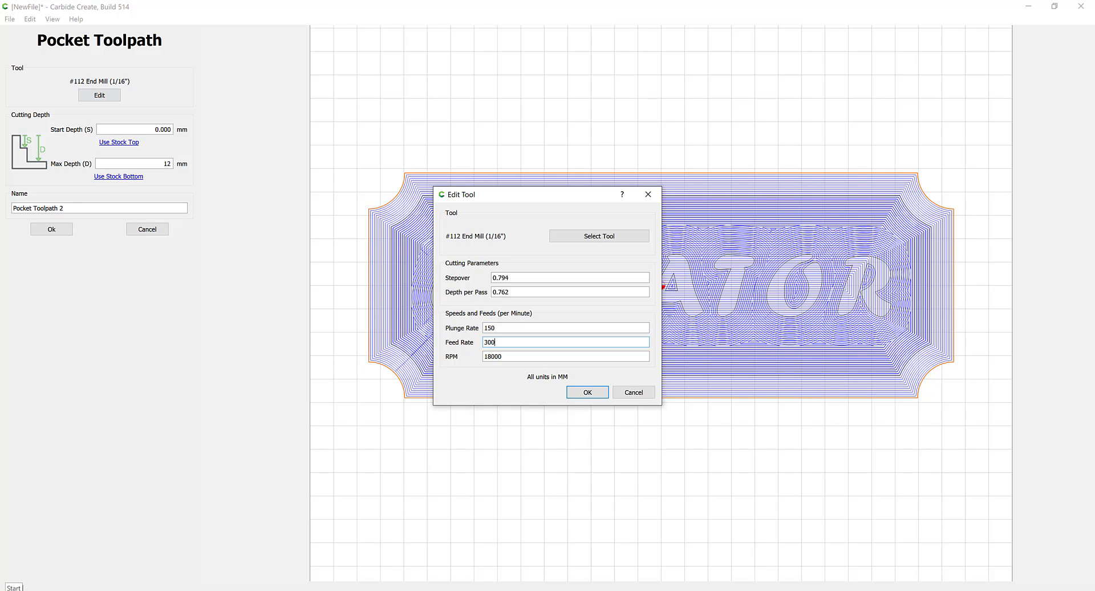
pyautogui.press('Tab')
pyautogui.press('BackSpace')
pyautogui.press('BackSpace')
pyautogui.press('BackSpace')
pyautogui.click(498, 291)
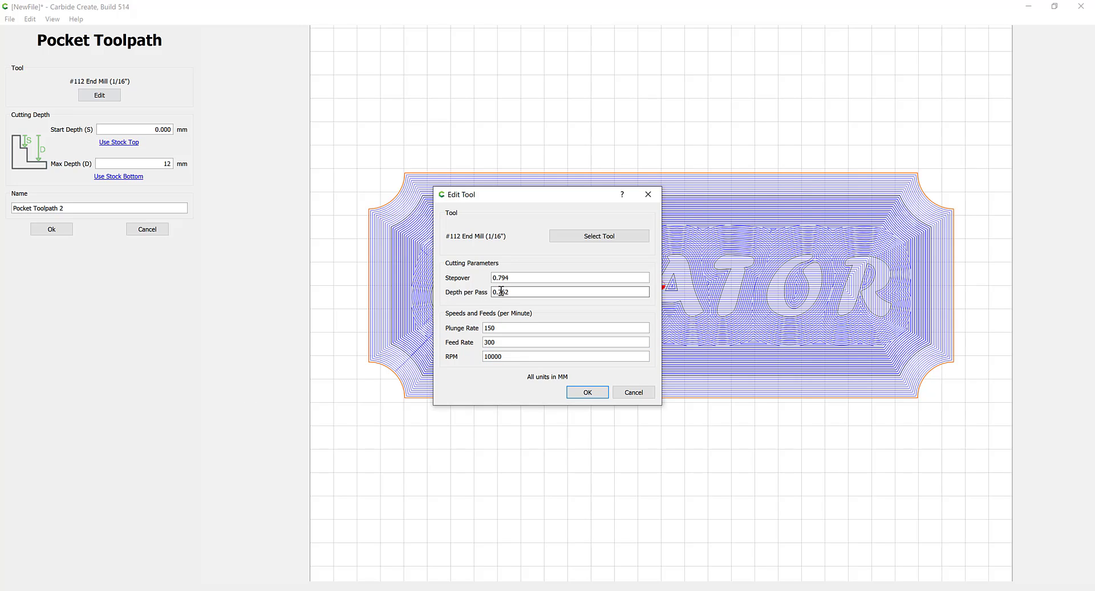
pyautogui.doubleClick(516, 291)
pyautogui.write('5')
pyautogui.click(587, 395)
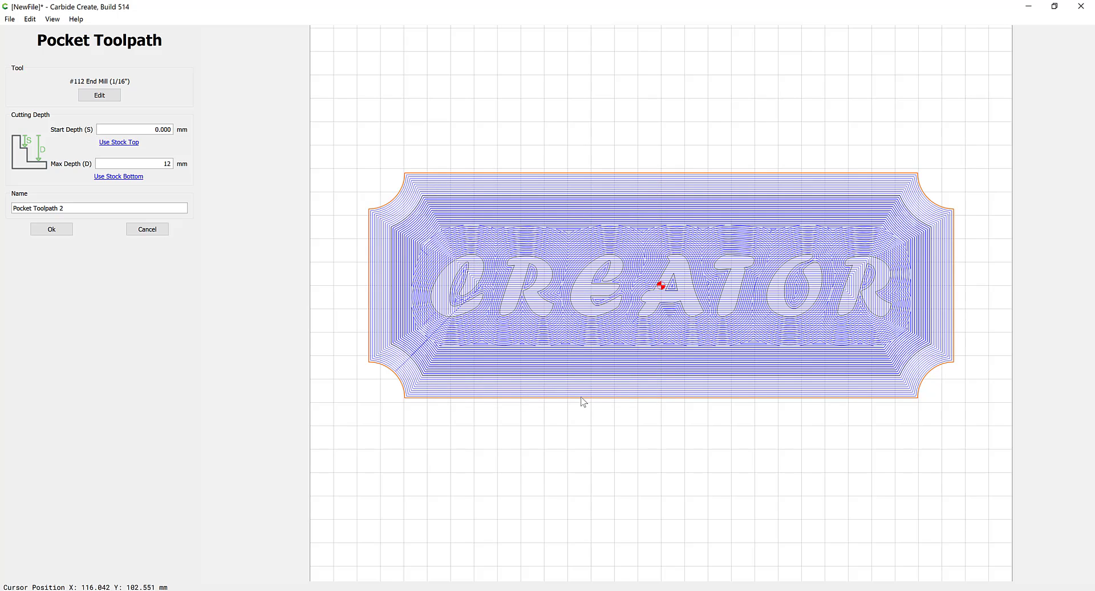
# Discard the second pocket and start a contour toolpath on the outer outline, 12 mm deep
pyautogui.click(143, 231)
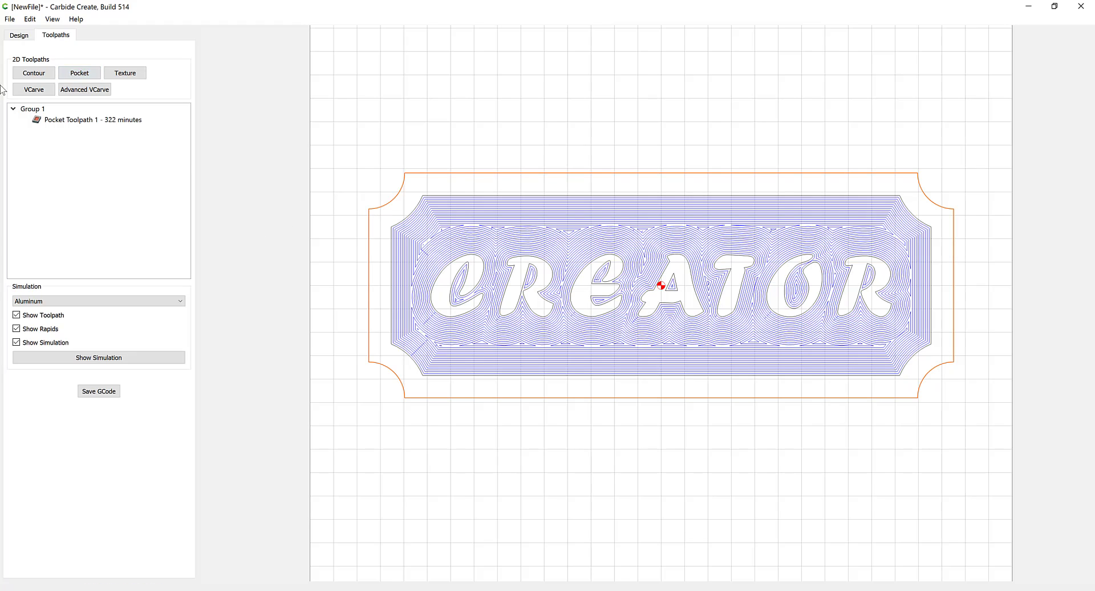
pyautogui.click(35, 73)
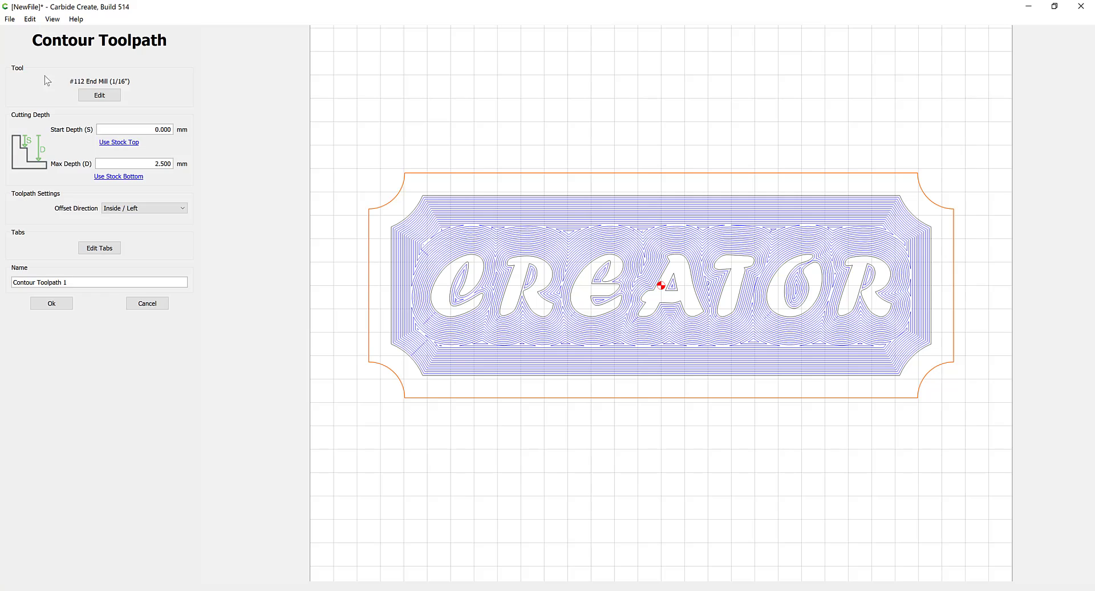
pyautogui.doubleClick(170, 165)
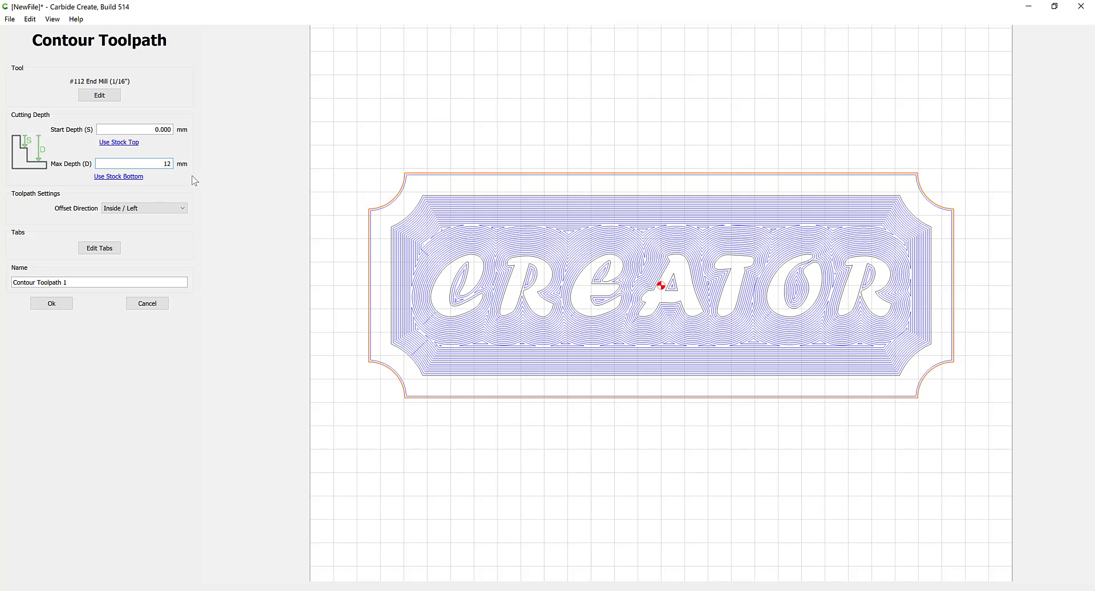
pyautogui.click(124, 206)
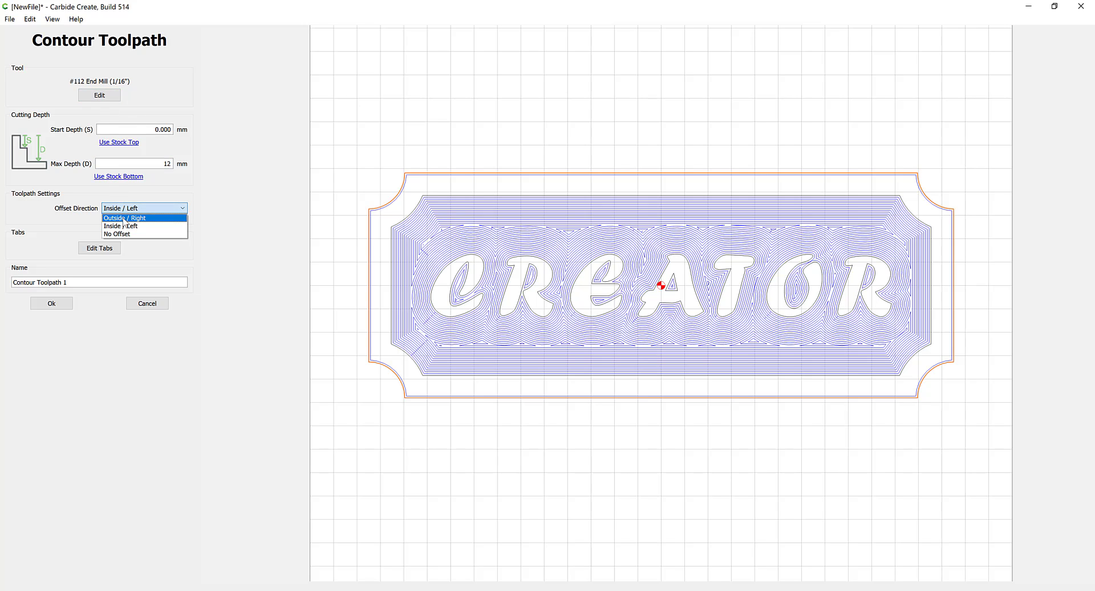
# Set the contour to cut Outside / Right and give its tabs a 6 mm width
pyautogui.click(122, 217)
pyautogui.click(107, 248)
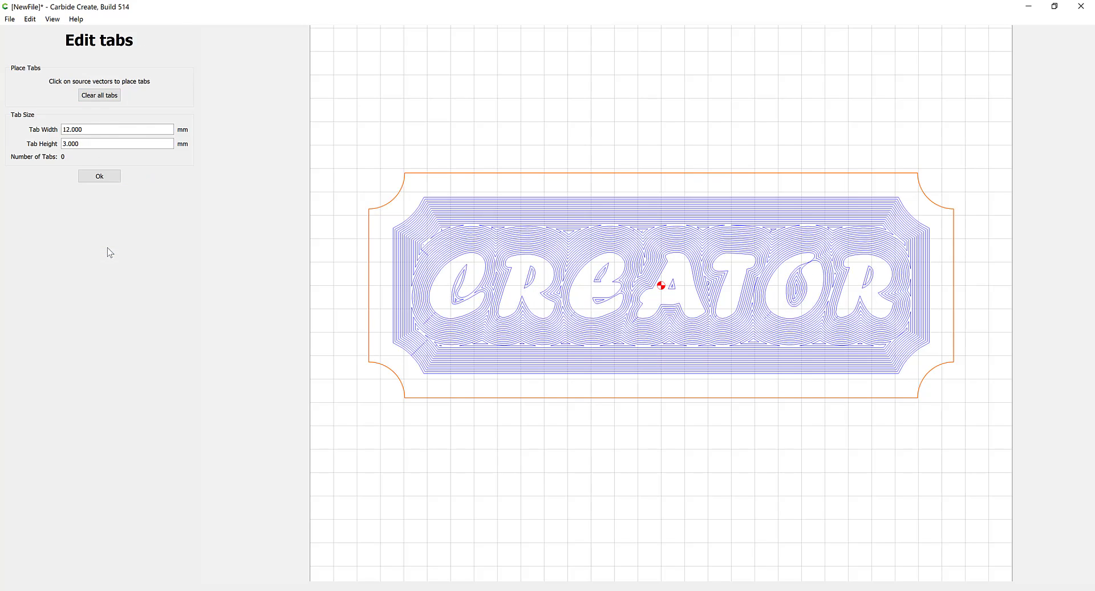
pyautogui.click(80, 130)
pyautogui.moveTo(85, 130); pyautogui.dragTo(62, 130)
pyautogui.write('6')
pyautogui.click(99, 176)
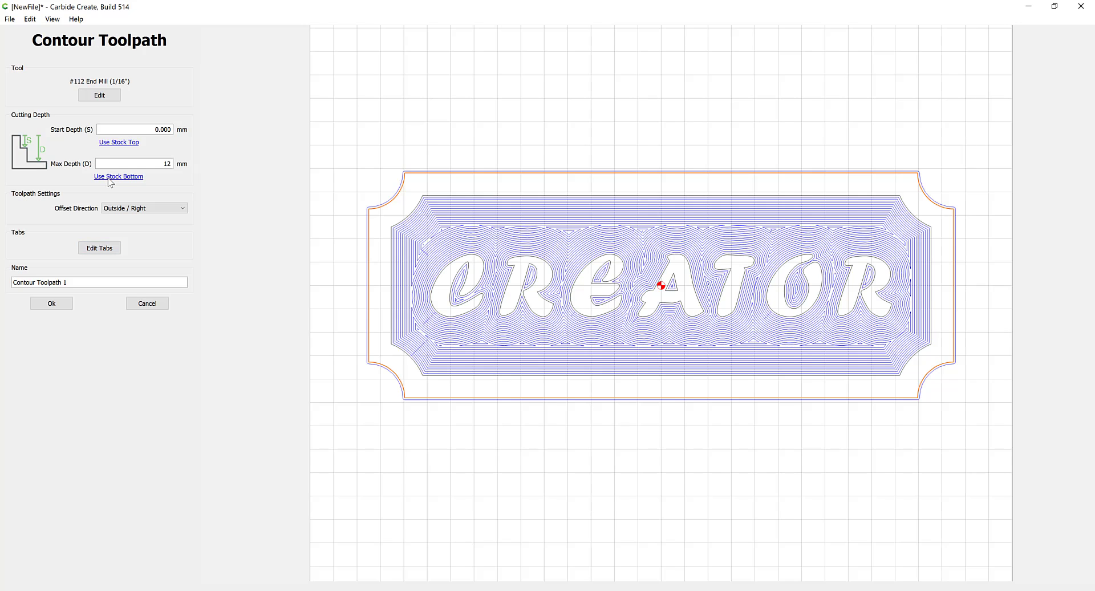
# Place 3 mm high tabs on the outline's top, bottom and right edges, giving four tabs
pyautogui.click(100, 247)
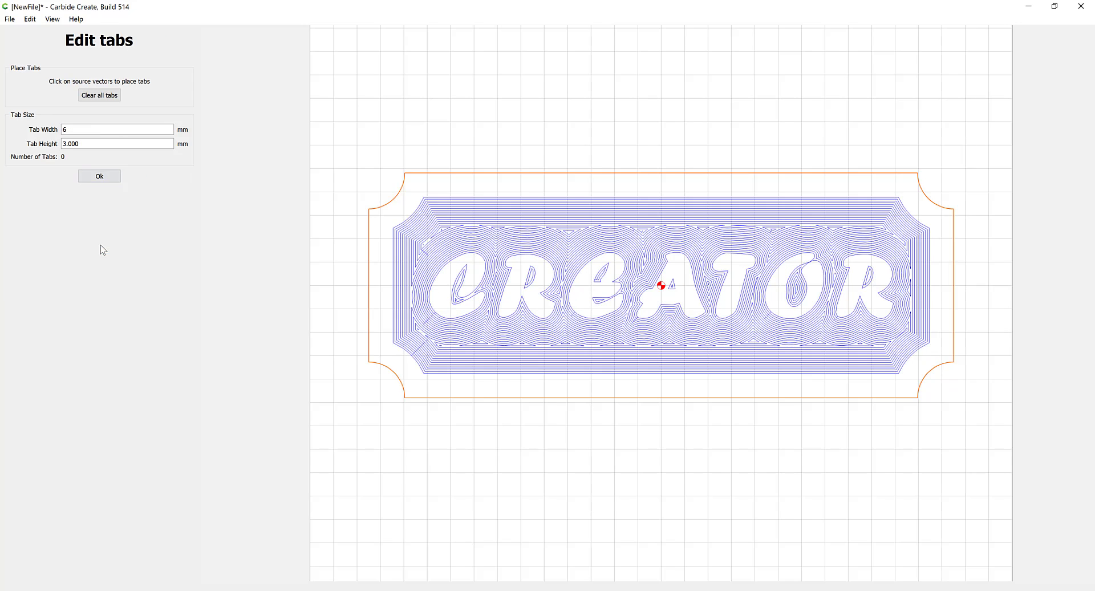
pyautogui.click(93, 146)
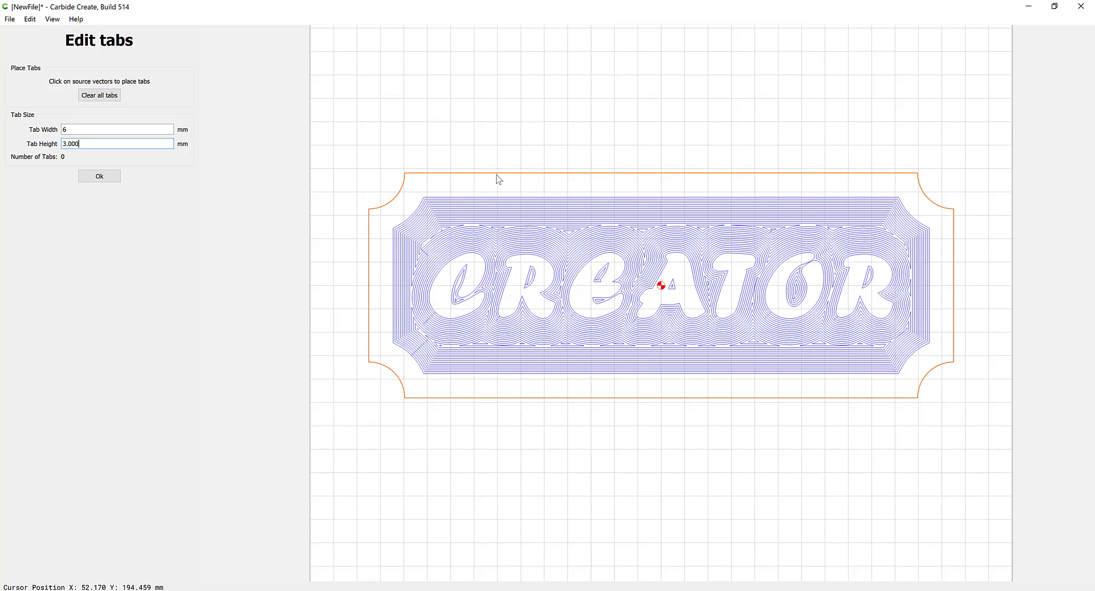
pyautogui.click(662, 173)
pyautogui.click(661, 398)
pyautogui.click(953, 285)
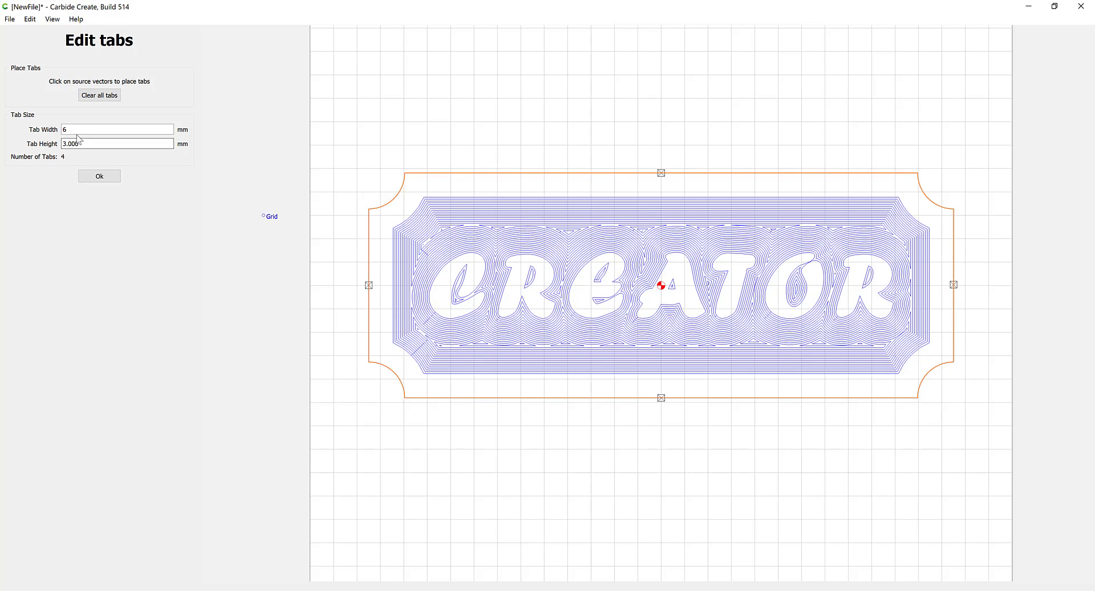
pyautogui.click(99, 175)
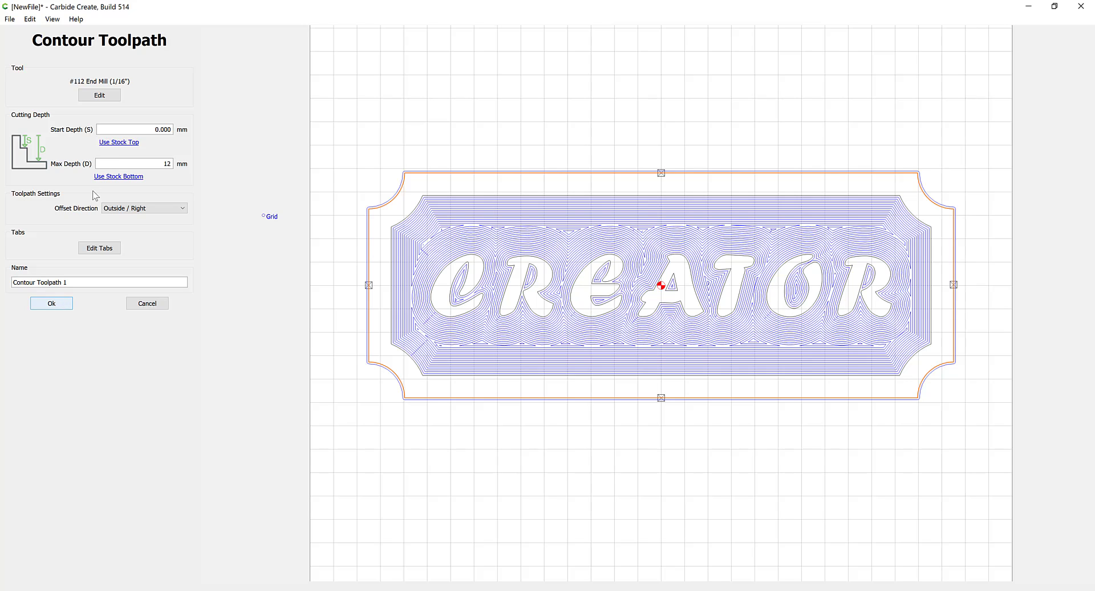
# Set the contour tool to 150 plunge, 300 feed, 10000 RPM and 0.5 mm per pass
pyautogui.click(97, 96)
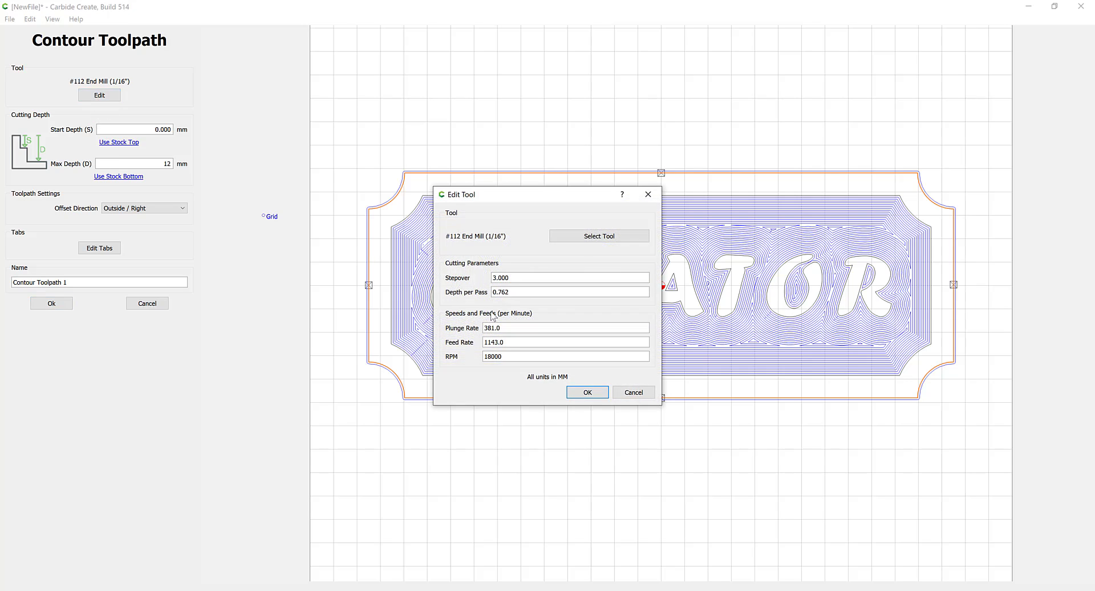
pyautogui.moveTo(510, 328); pyautogui.dragTo(451, 339)
pyautogui.write('150')
pyautogui.press('Tab')
pyautogui.write('300')
pyautogui.press('Tab')
pyautogui.write('1')
pyautogui.click(501, 293)
pyautogui.doubleClick(501, 295)
pyautogui.write('0.5')
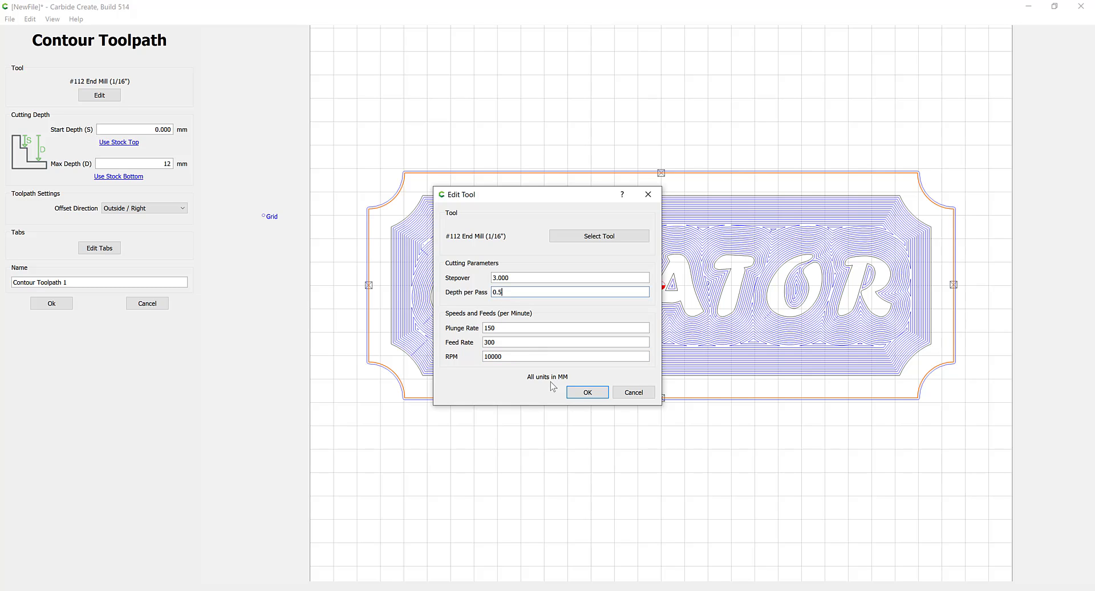
pyautogui.click(587, 392)
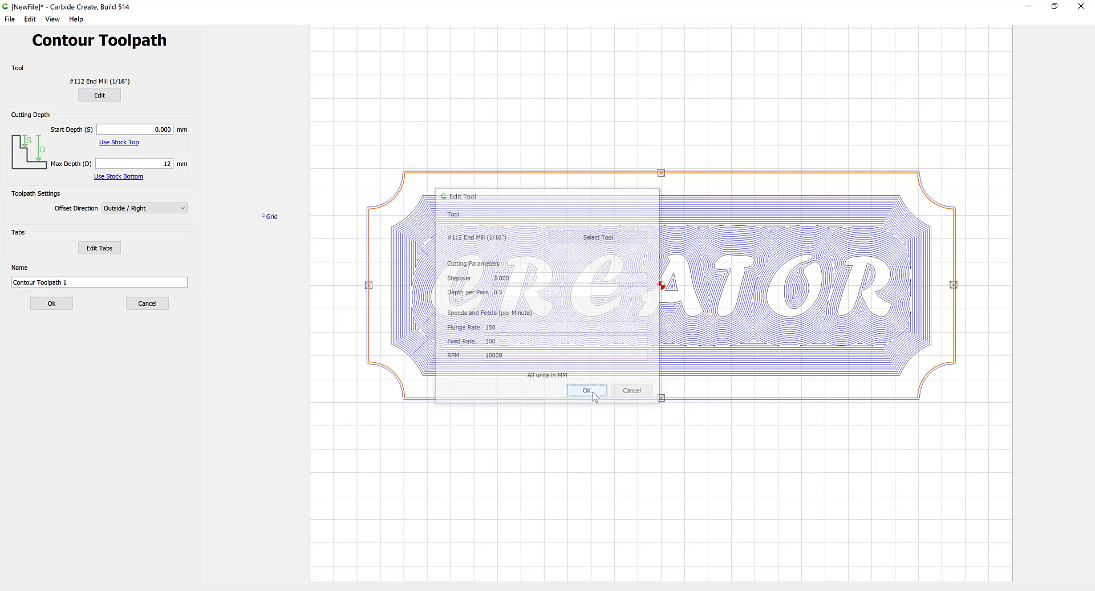
# Finish the contour toolpath and simulate the sign with toolpath and rapid lines hidden
pyautogui.click(51, 305)
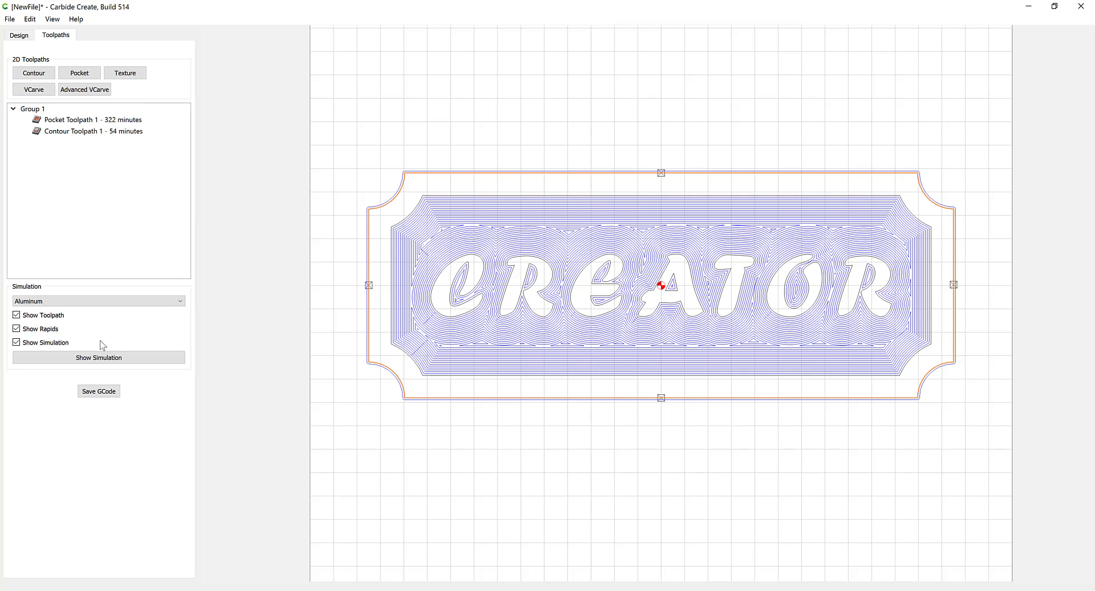
pyautogui.click(90, 362)
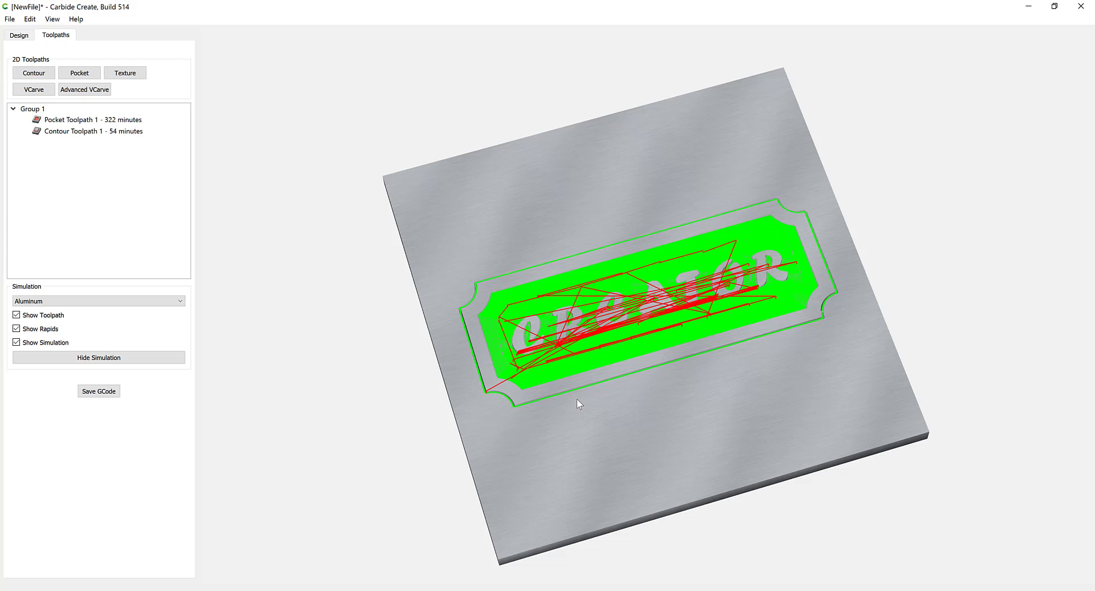
pyautogui.scroll(5, 576, 402)
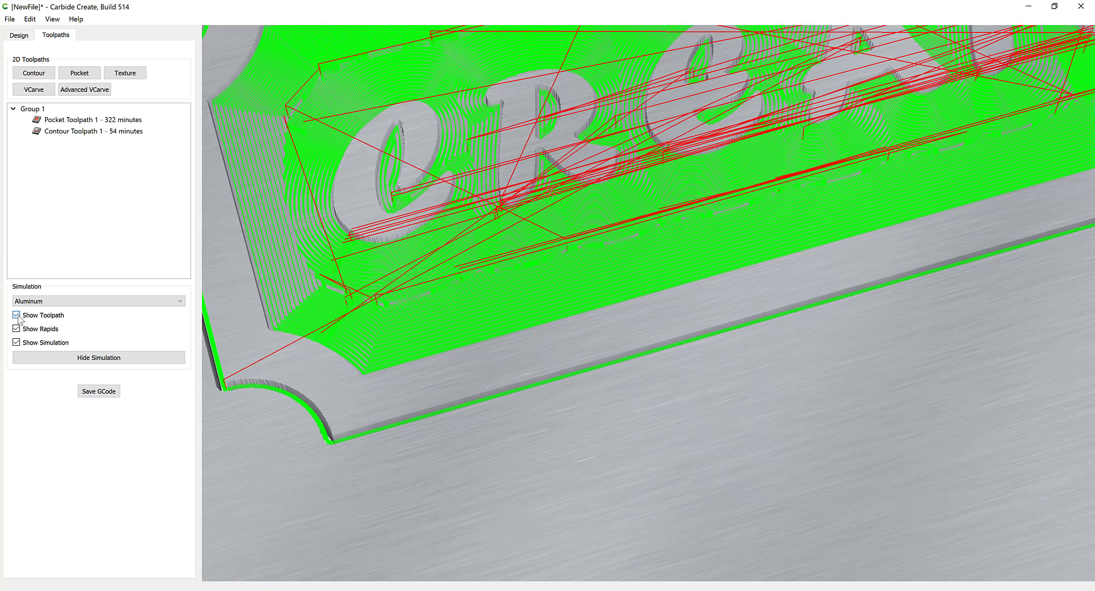
pyautogui.click(17, 315)
pyautogui.click(16, 328)
pyautogui.click(17, 328)
pyautogui.click(17, 328)
pyautogui.click(17, 315)
# Orbit and zoom the simulation to inspect the CREATOR lettering and edge tabs
pyautogui.moveTo(330, 284); pyautogui.dragTo(280, 354)
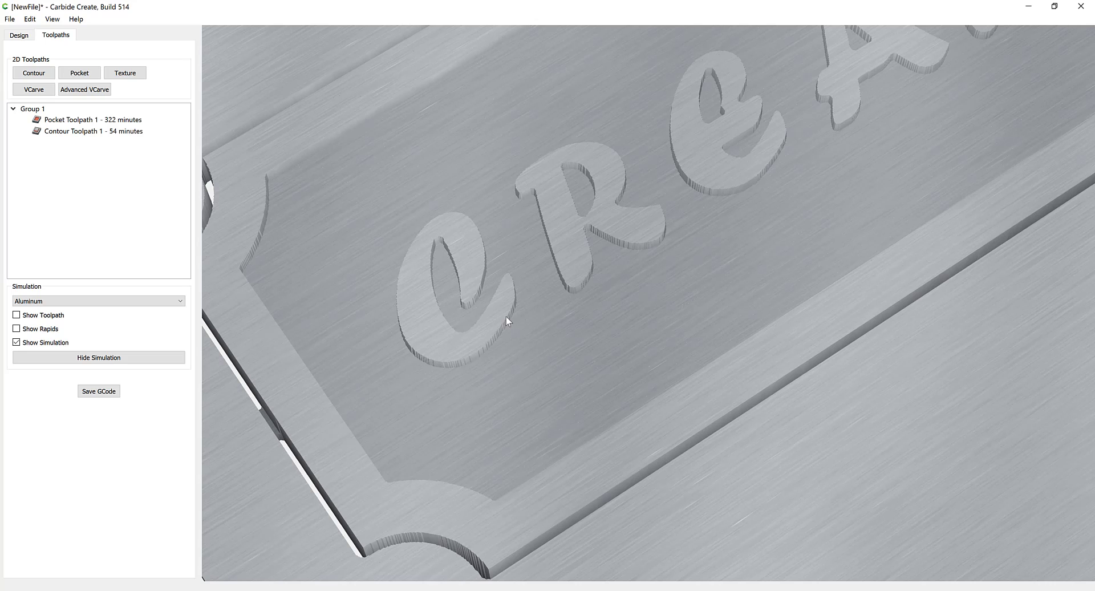
pyautogui.scroll(-5, 772, 270)
pyautogui.moveTo(924, 310); pyautogui.dragTo(792, 285)
pyautogui.scroll(5, 905, 227)
pyautogui.moveTo(867, 268); pyautogui.dragTo(754, 392)
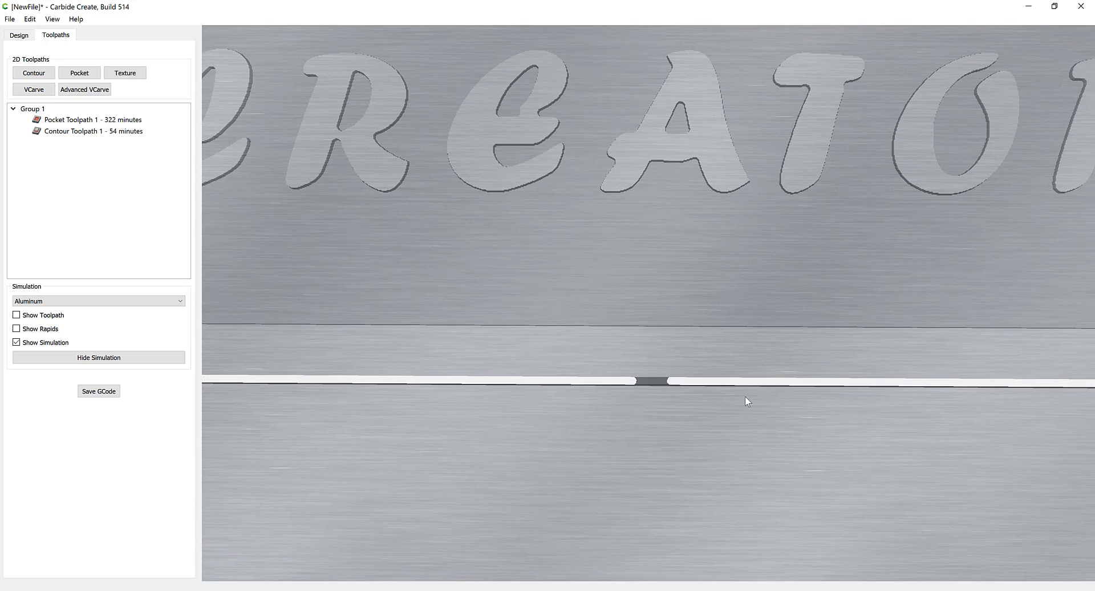
pyautogui.scroll(-3, 571, 320)
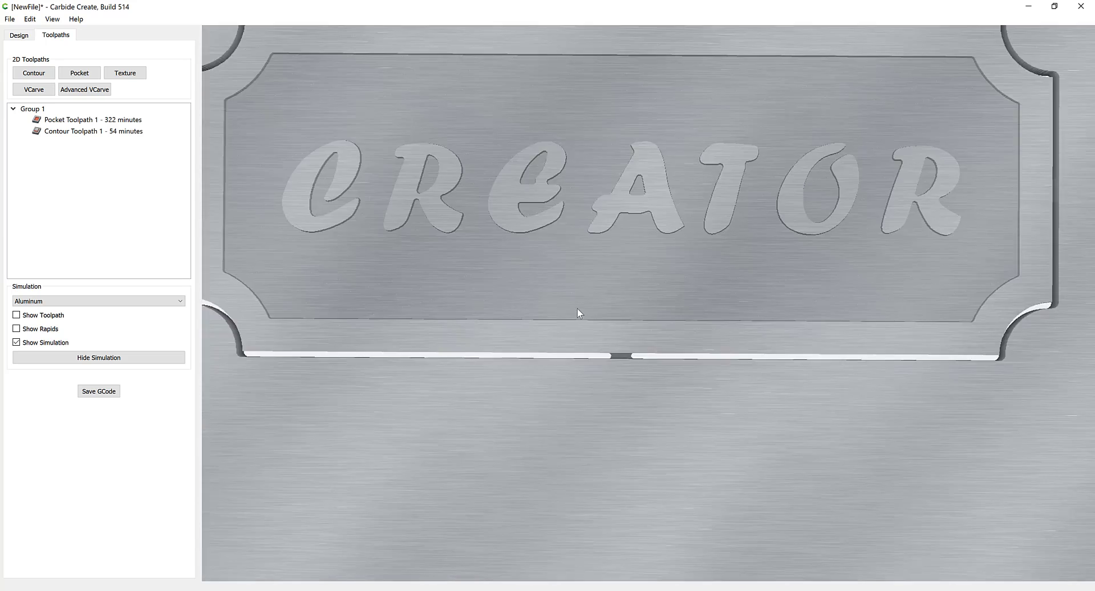
pyautogui.scroll(-3, 594, 242)
pyautogui.scroll(5, 607, 118)
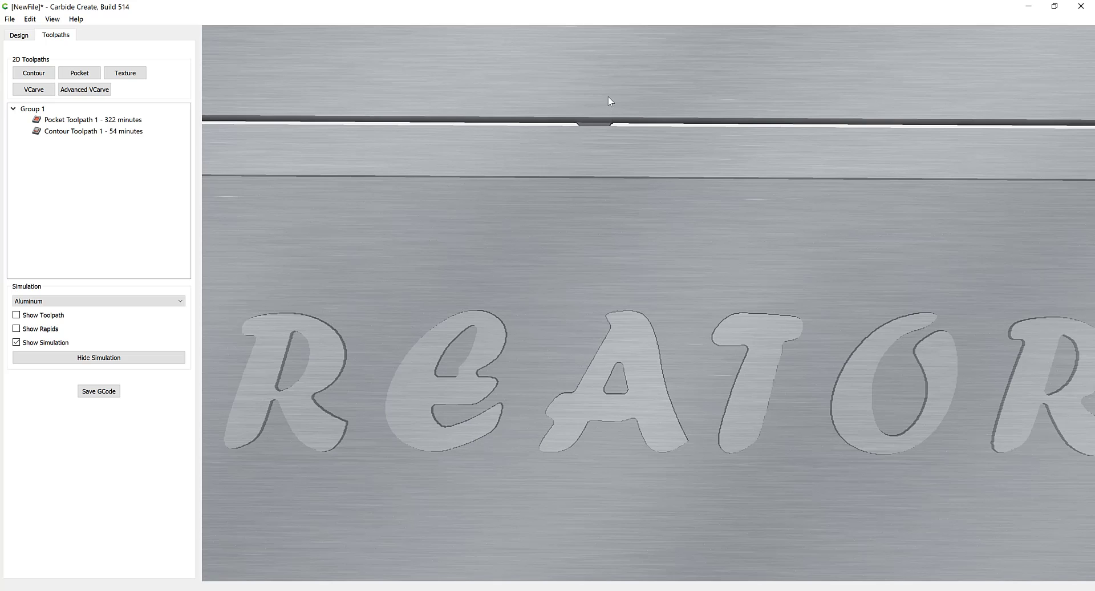
pyautogui.moveTo(608, 97); pyautogui.dragTo(603, 163)
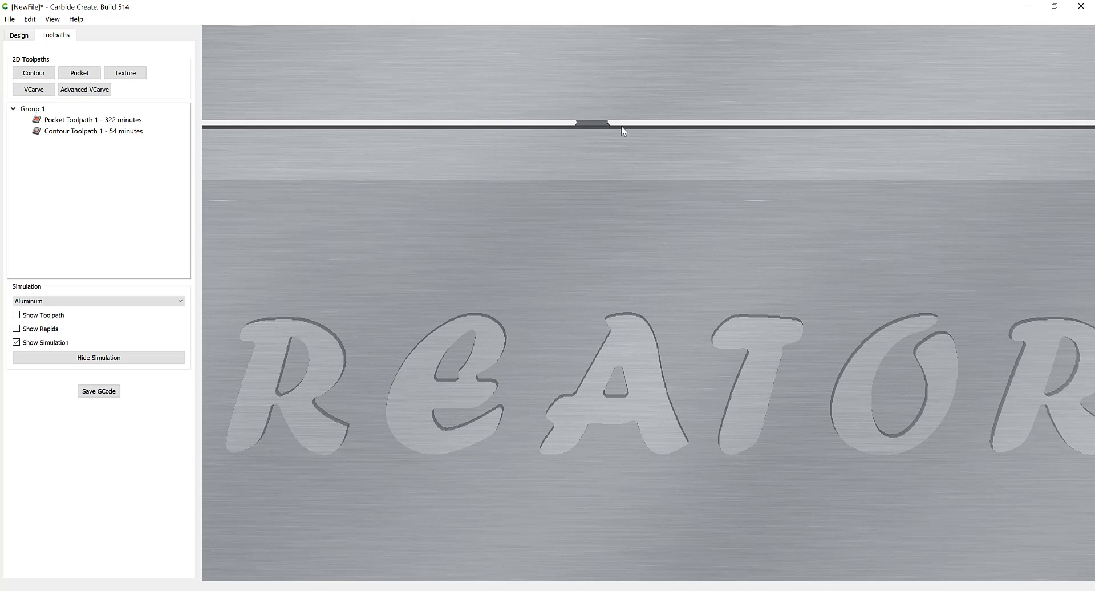
pyautogui.scroll(-5, 688, 239)
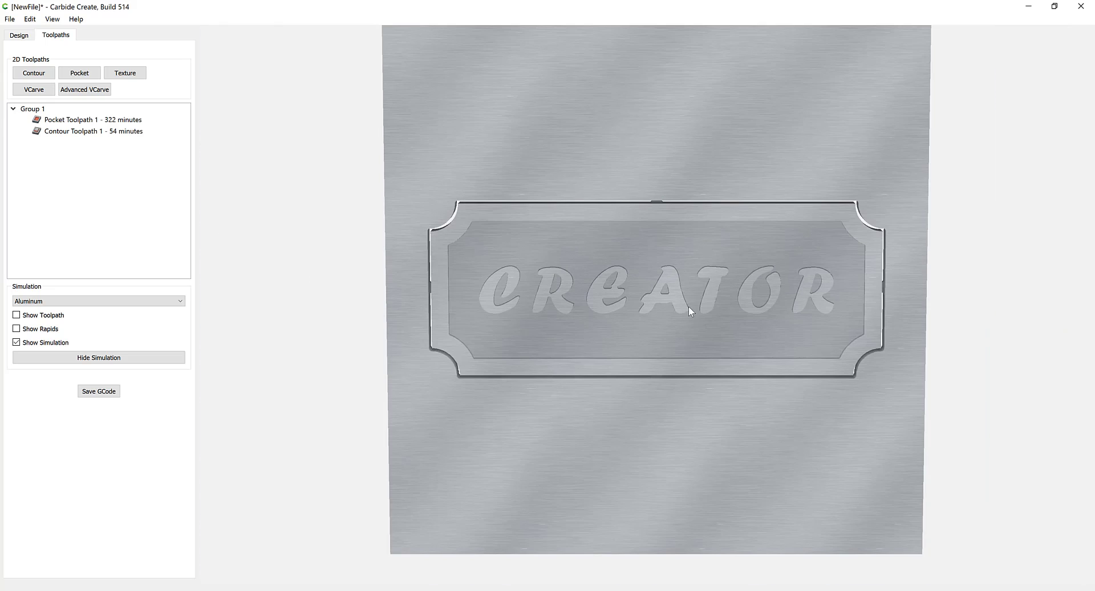
pyautogui.moveTo(703, 308); pyautogui.dragTo(696, 211)
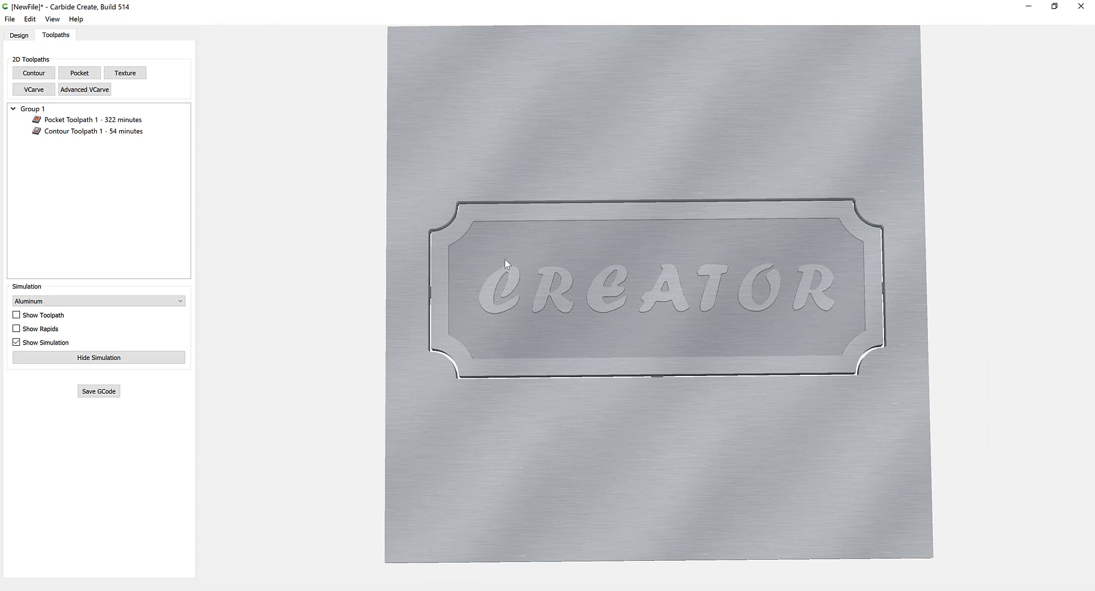
# Save the G-code as CREATOR in the Carbide Create 6 part series folder
pyautogui.click(98, 391)
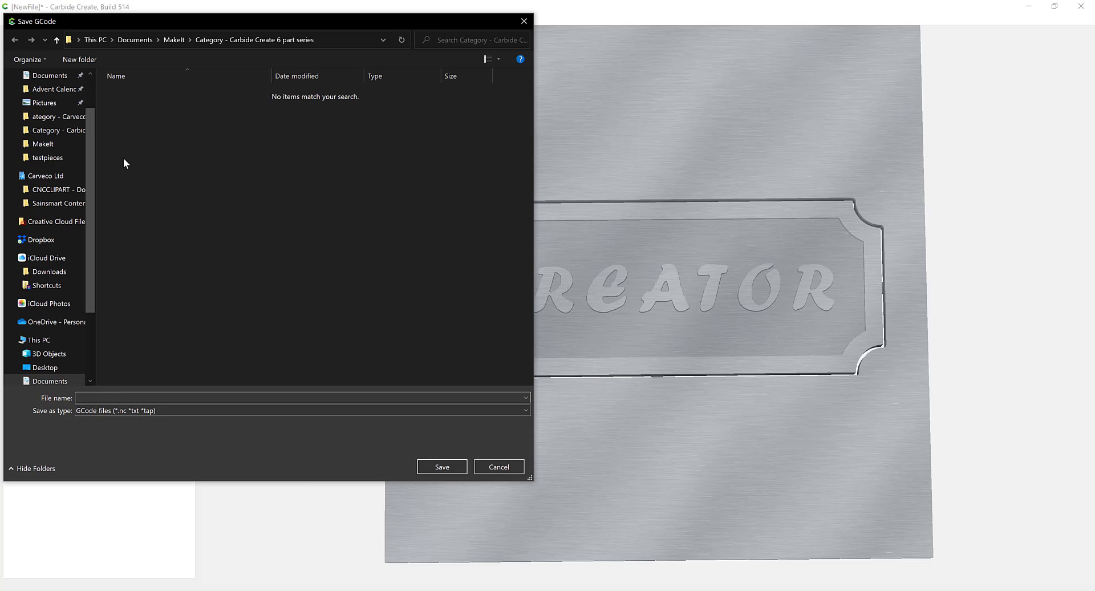
pyautogui.click(134, 412)
pyautogui.click(135, 411)
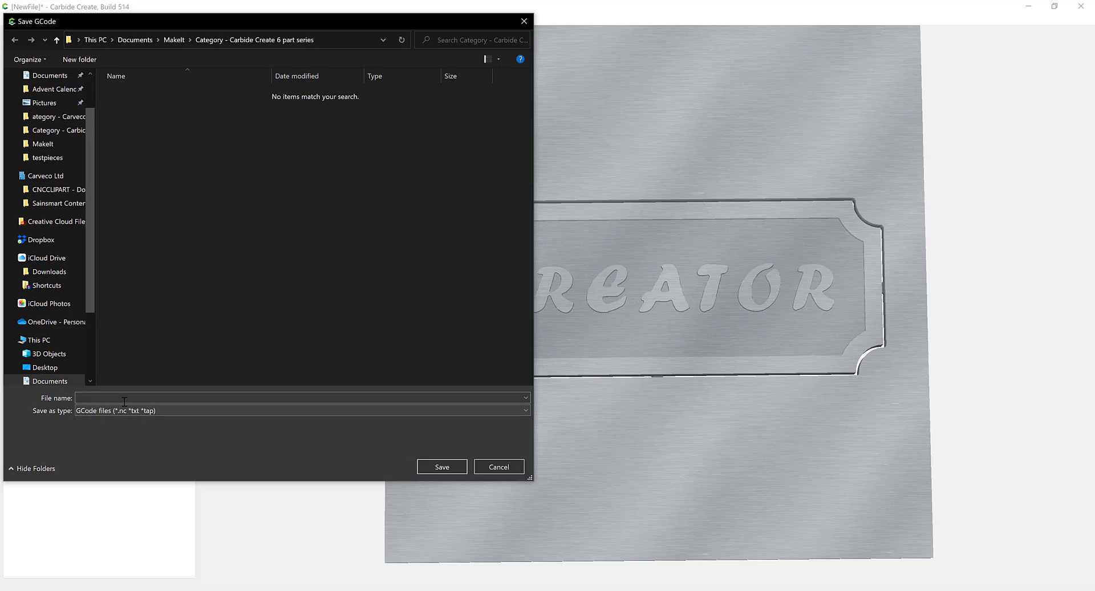
pyautogui.write('CREATOR')
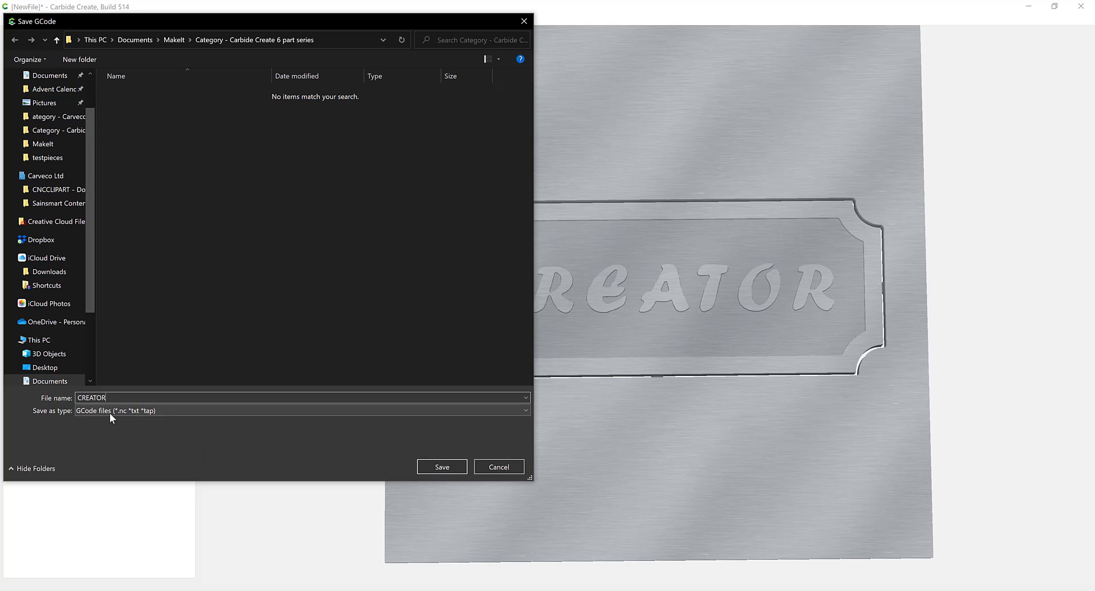
pyautogui.click(447, 466)
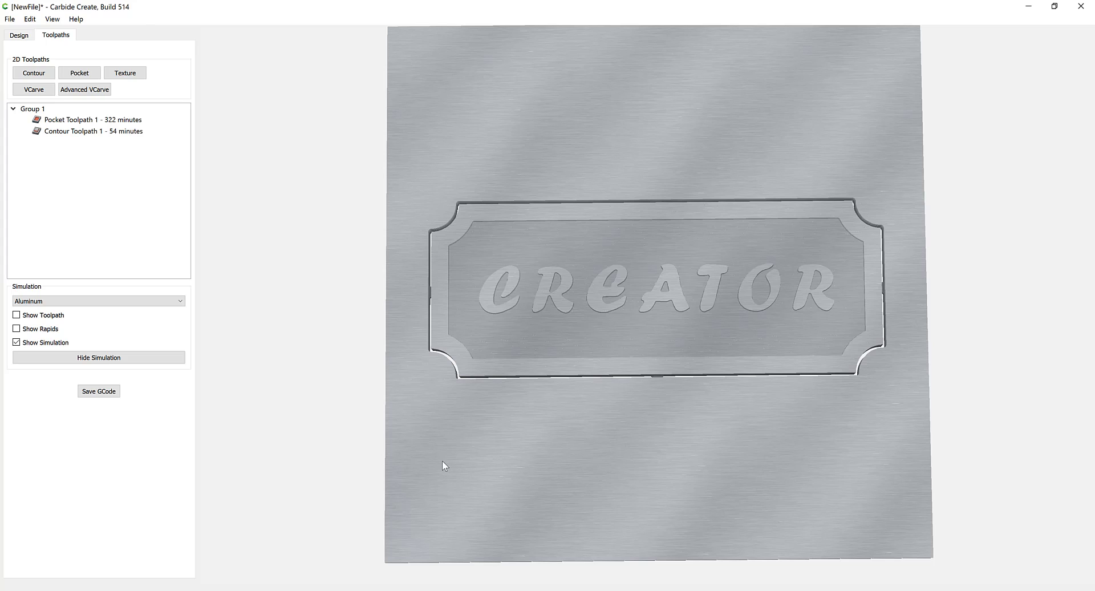
pyautogui.scroll(-2, 479, 333)
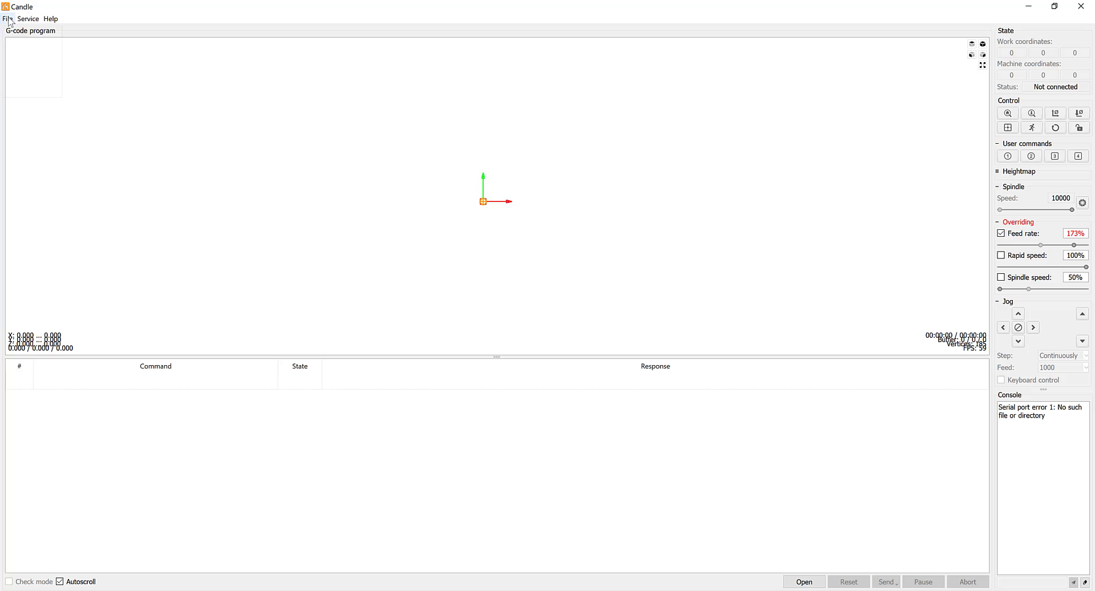
# Open CREATOR.nc in Candle to preview its toolpaths and G-code commands
pyautogui.click(8, 18)
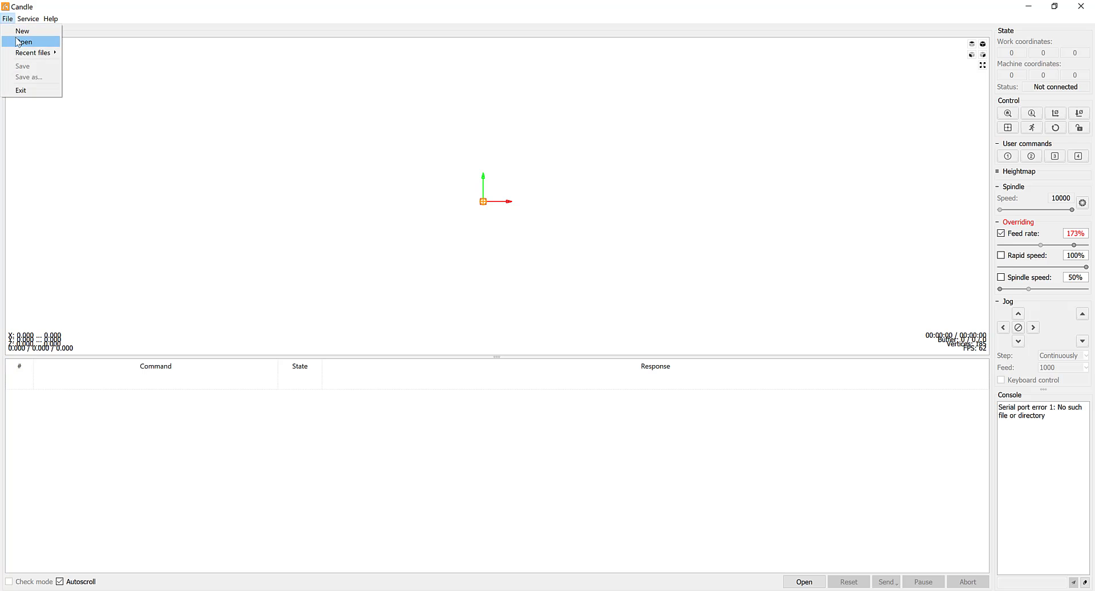
pyautogui.click(18, 42)
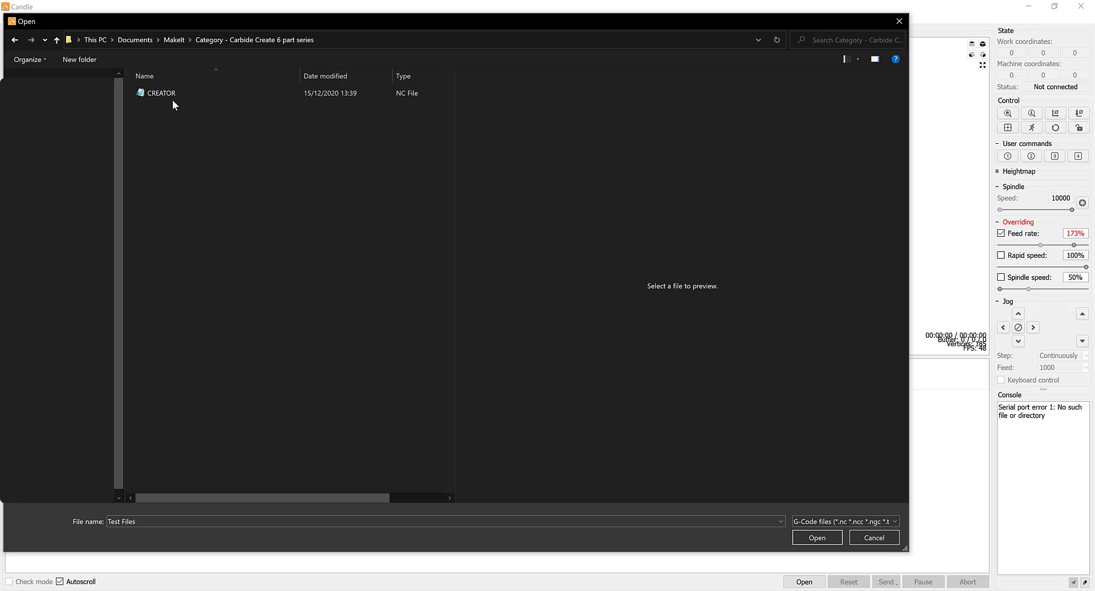
pyautogui.click(173, 98)
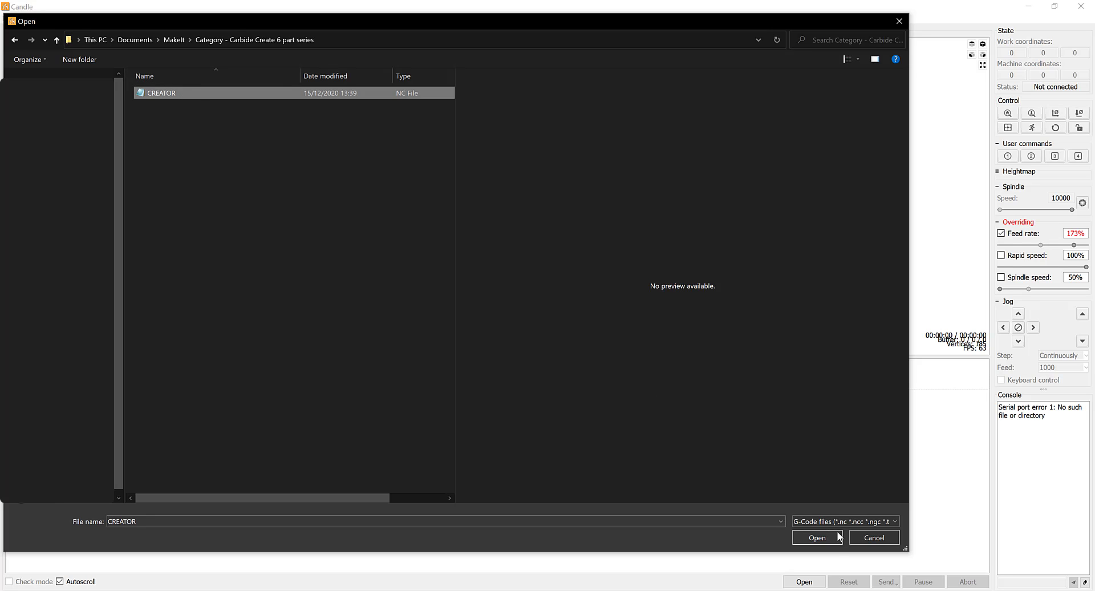
pyautogui.click(817, 537)
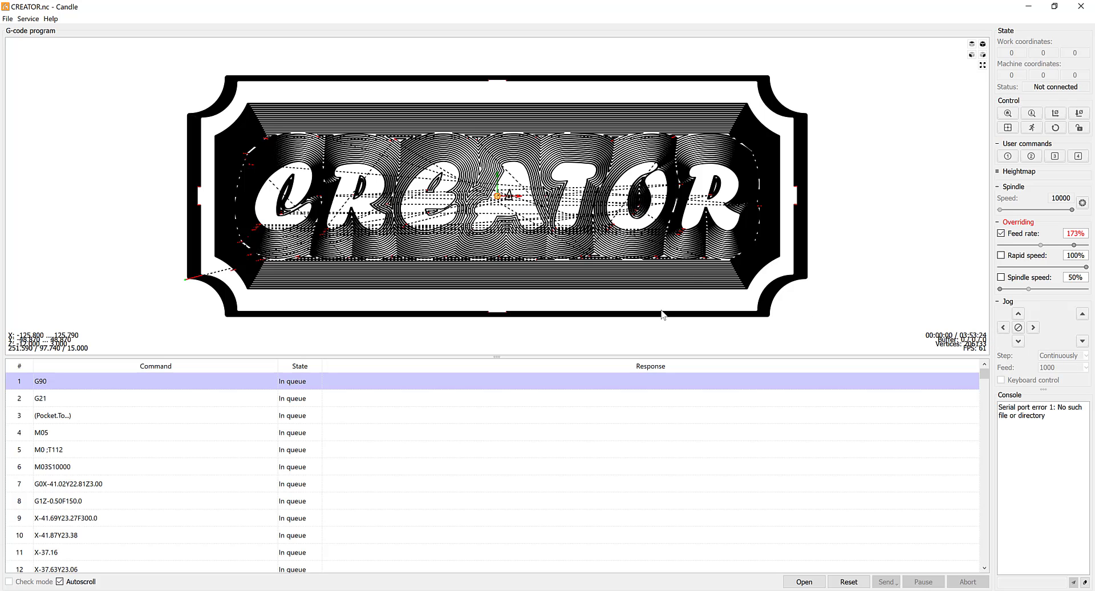
# Switch off Candle's feed rate override so the run estimate reads 06:26:42
pyautogui.click(982, 54)
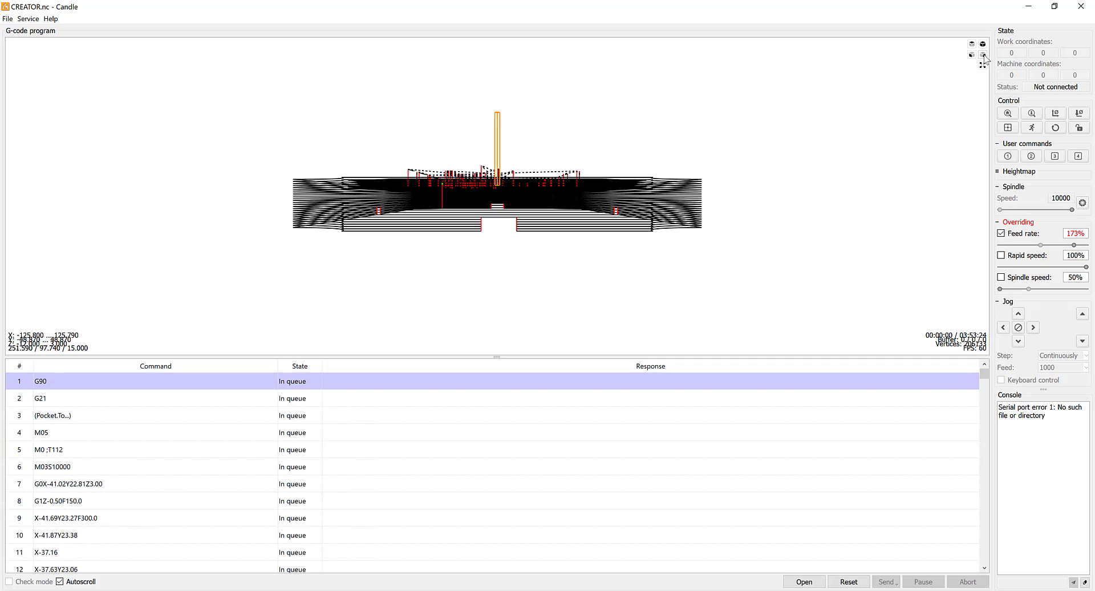
pyautogui.moveTo(631, 103); pyautogui.dragTo(454, 239)
pyautogui.moveTo(555, 320); pyautogui.dragTo(534, 308)
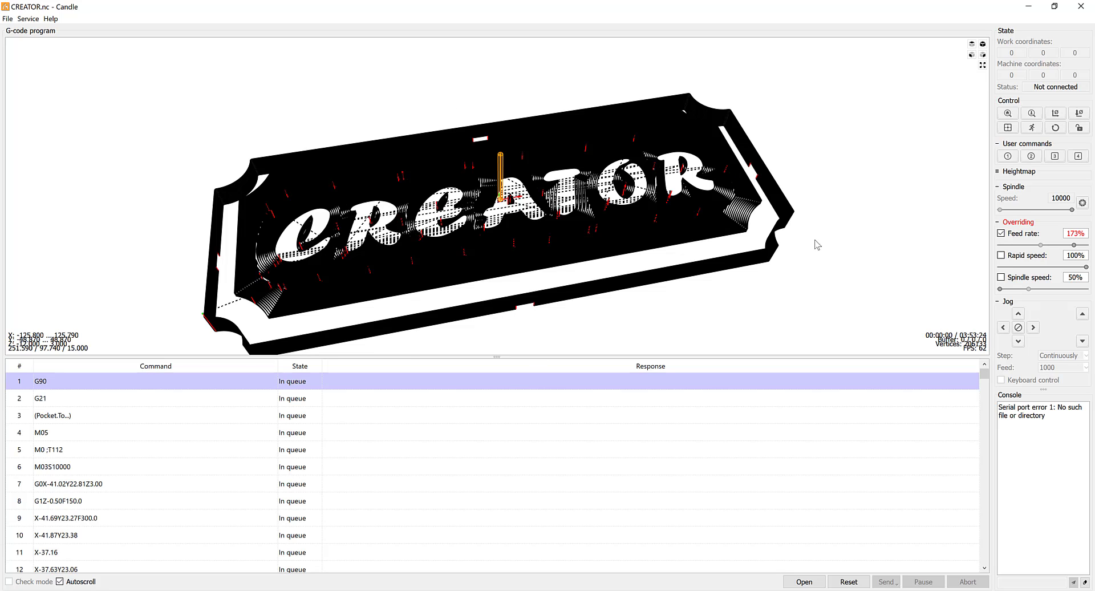
pyautogui.click(1000, 233)
pyautogui.click(1000, 234)
pyautogui.click(1001, 233)
pyautogui.moveTo(728, 310); pyautogui.dragTo(732, 309)
pyautogui.moveTo(619, 318)
pyautogui.mouseDown()
pyautogui.moveTo(620, 306)
pyautogui.moveTo(619, 319)
pyautogui.mouseUp()
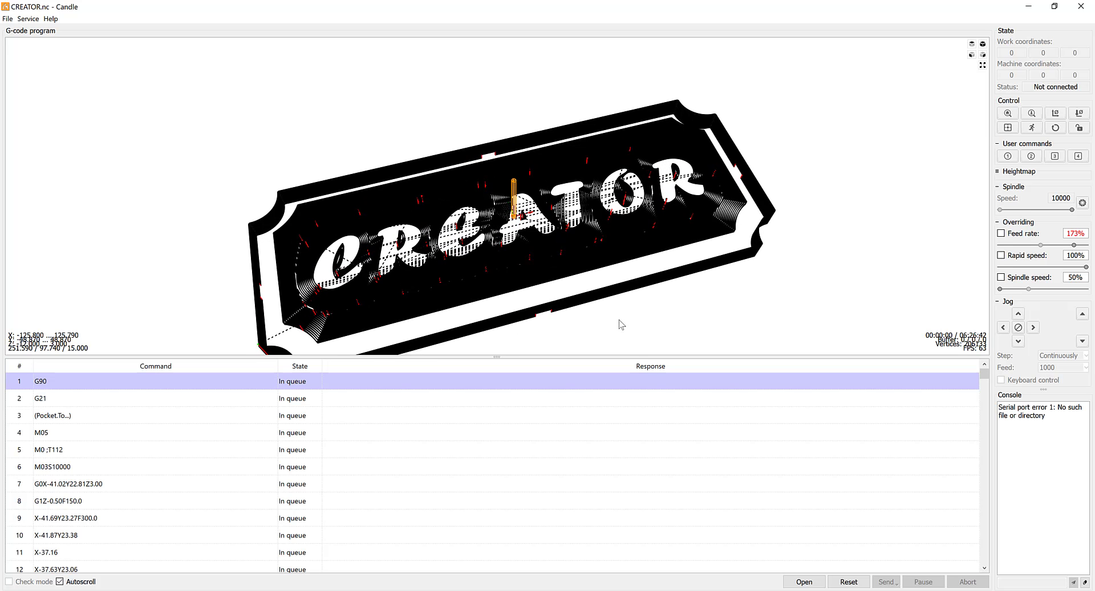